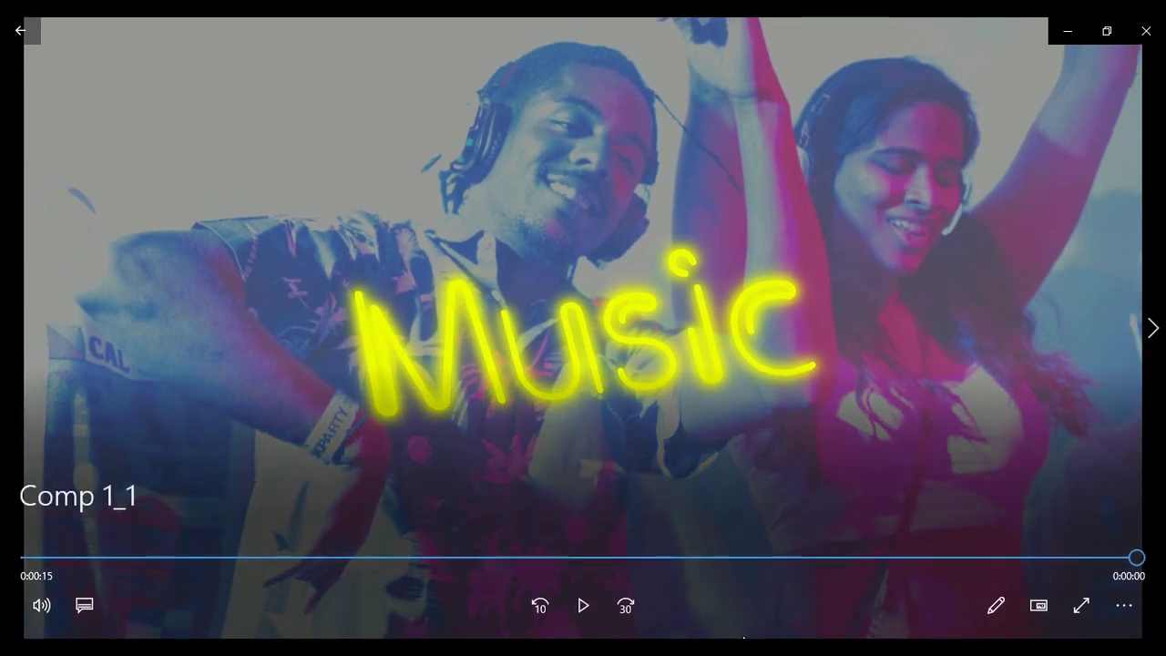
Step: Close the finished Comp 1_1 clip playing in Movies & TV to bring After Effects forward
key("alt+F4")
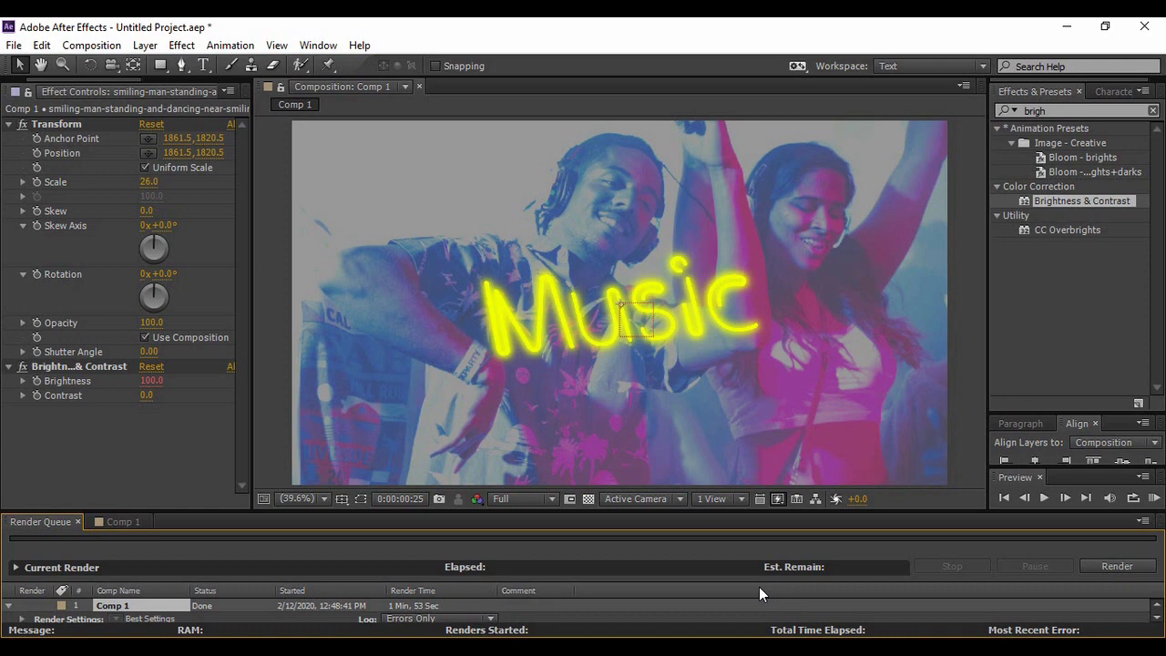
Step: Create a new composition named Audio React with a 24 fps frame rate
key("ctrl+n")
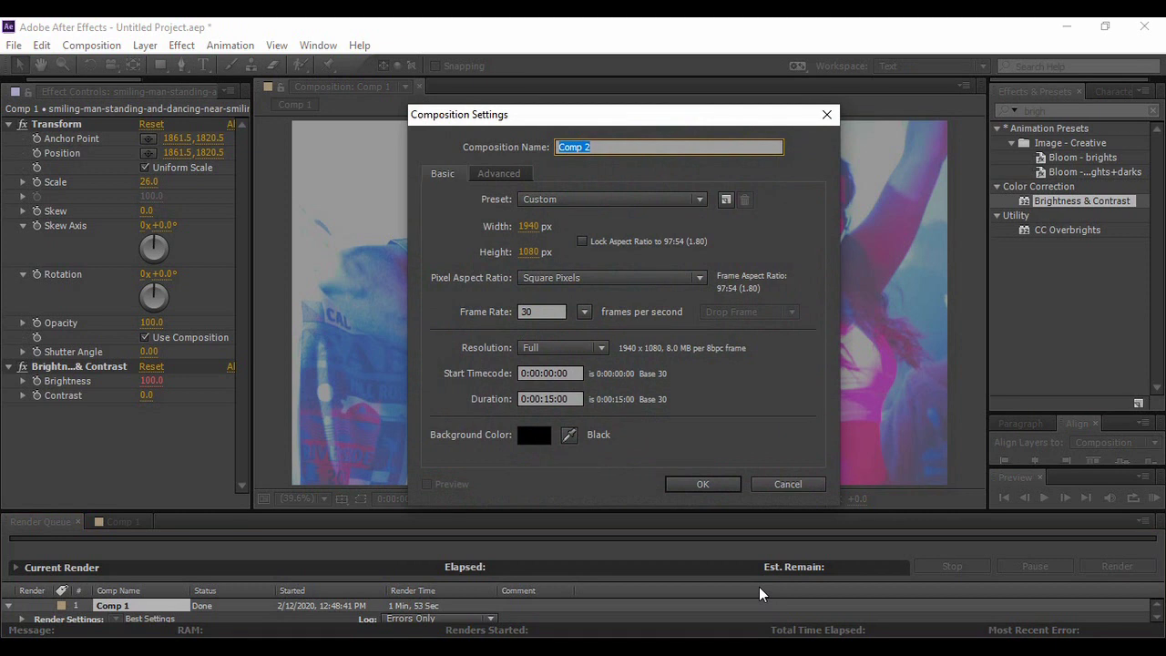
type("Audio React")
left_click(538, 313)
type("24")
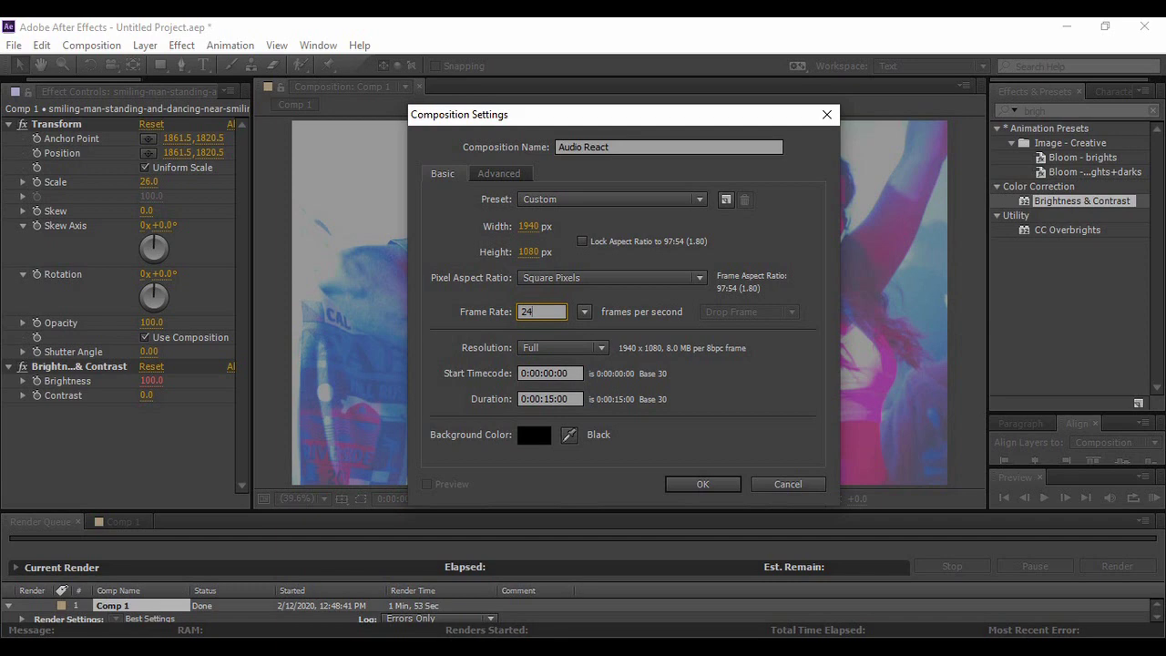
left_click(726, 488)
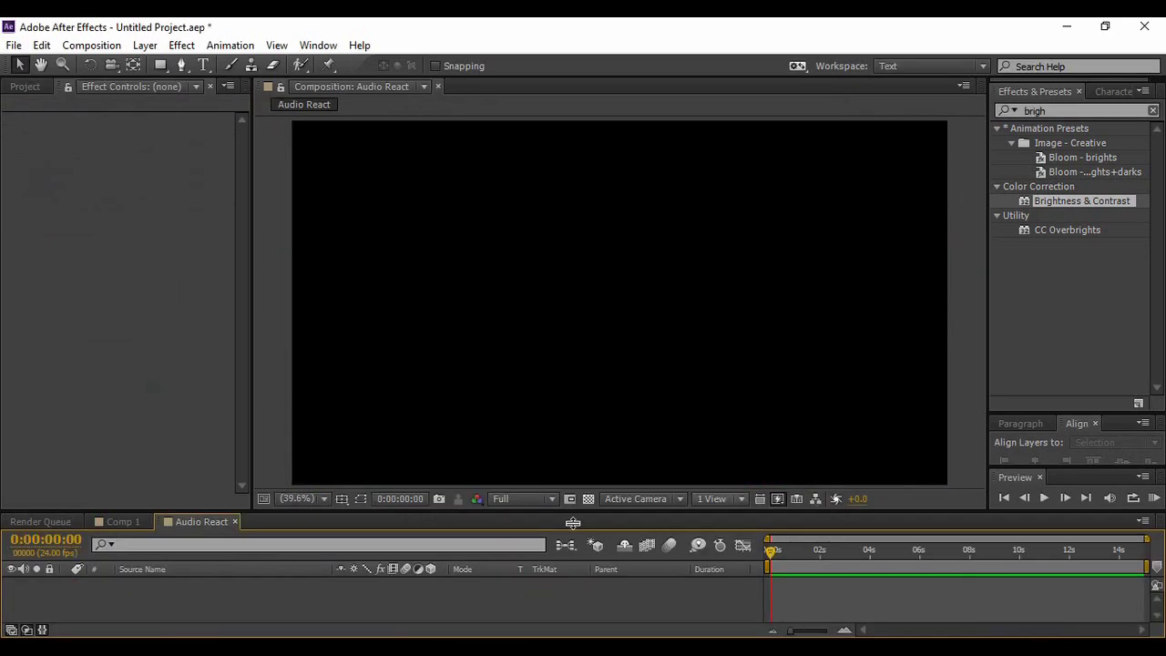
Step: Add Bad Luck Blues.mp3 from the Project panel to the Audio React timeline
left_click(24, 88)
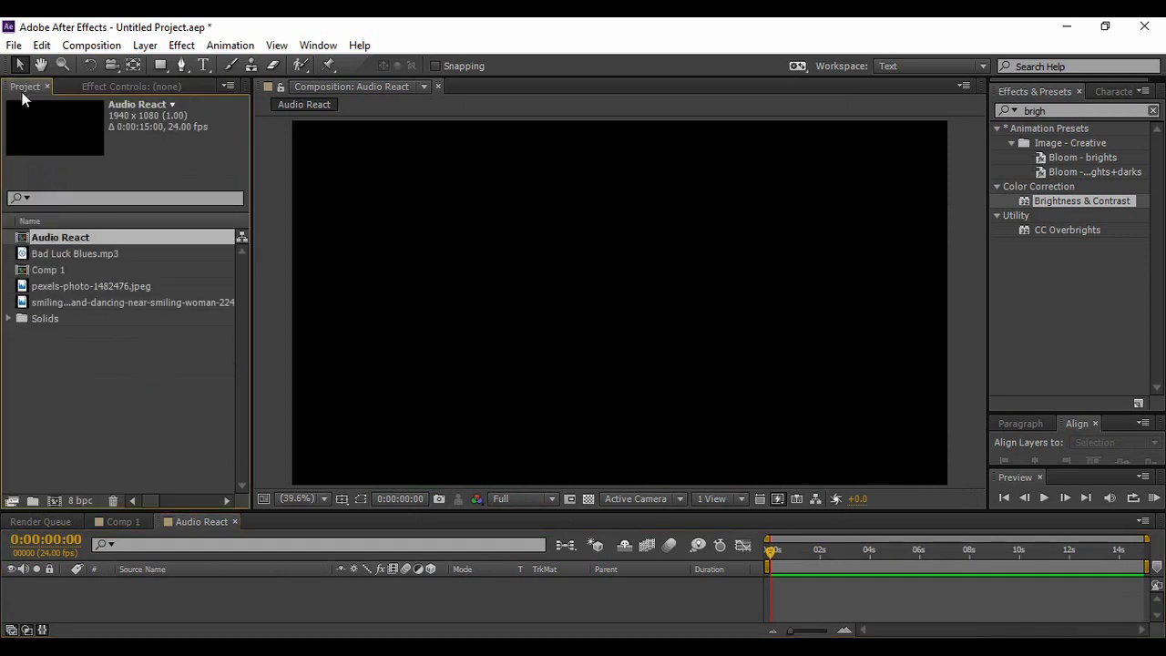
left_click(142, 405)
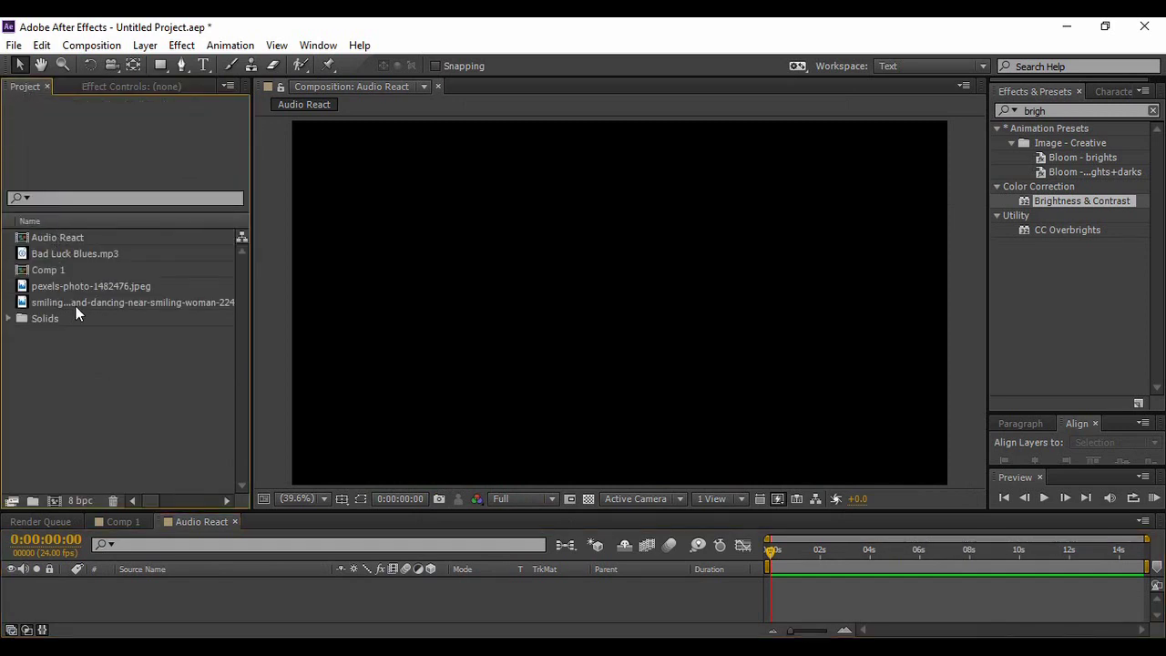
left_click(61, 258)
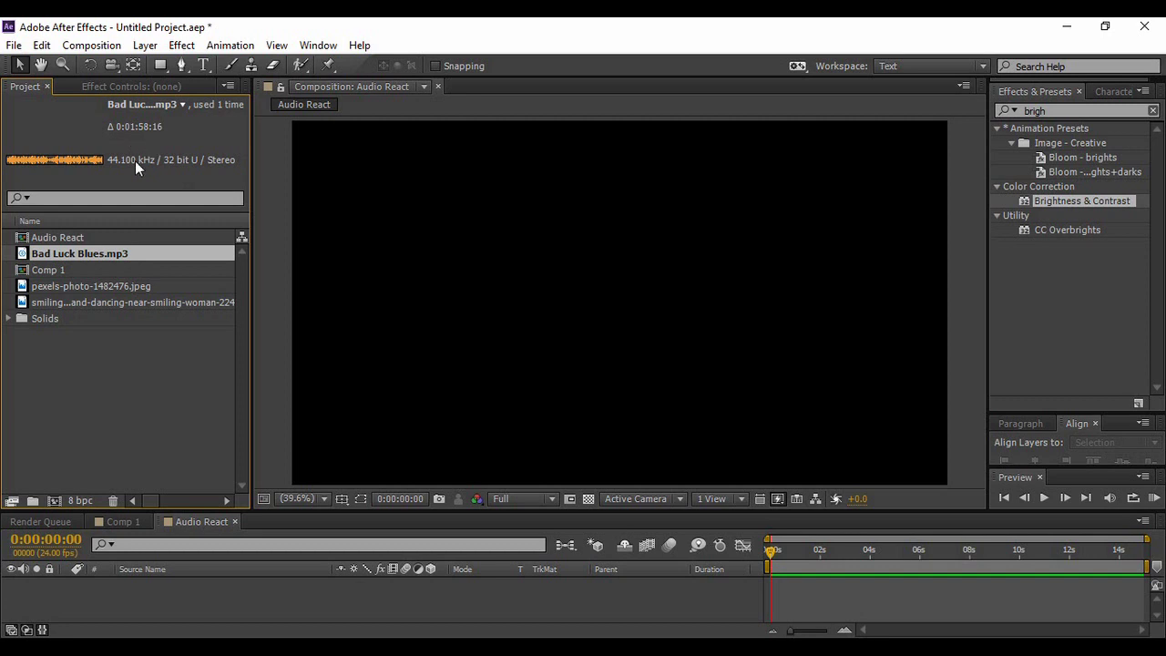
left_click_drag(95, 250, 164, 596)
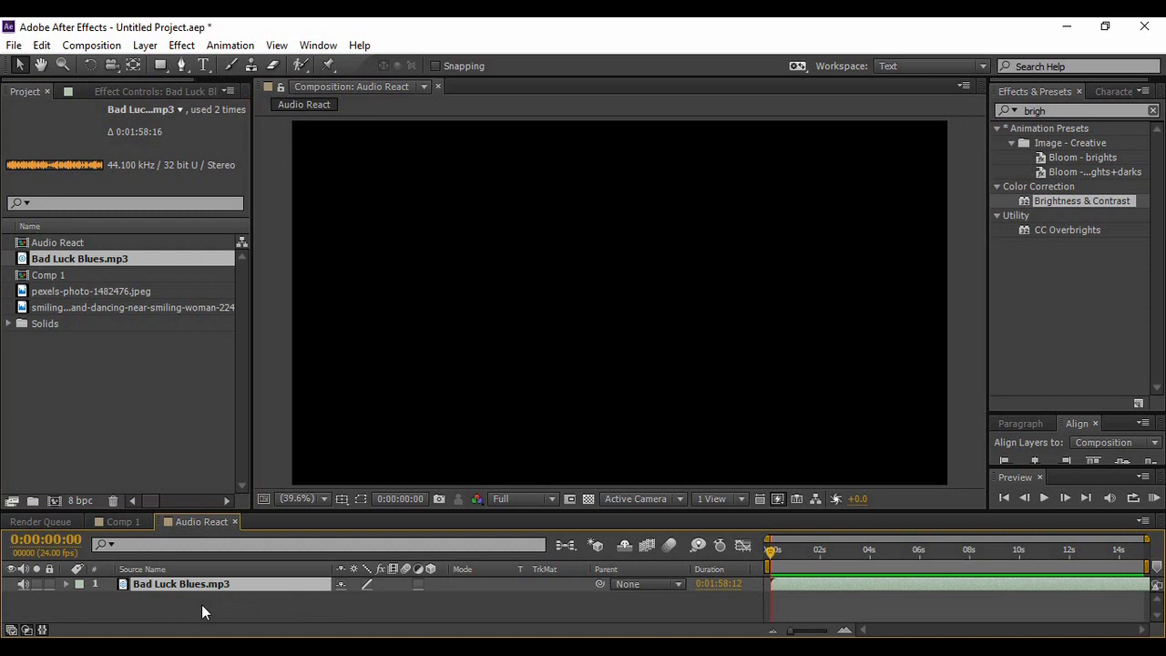
Step: Convert the music layer's audio to keyframes, creating an Audio Amplitude layer
right_click(215, 588)
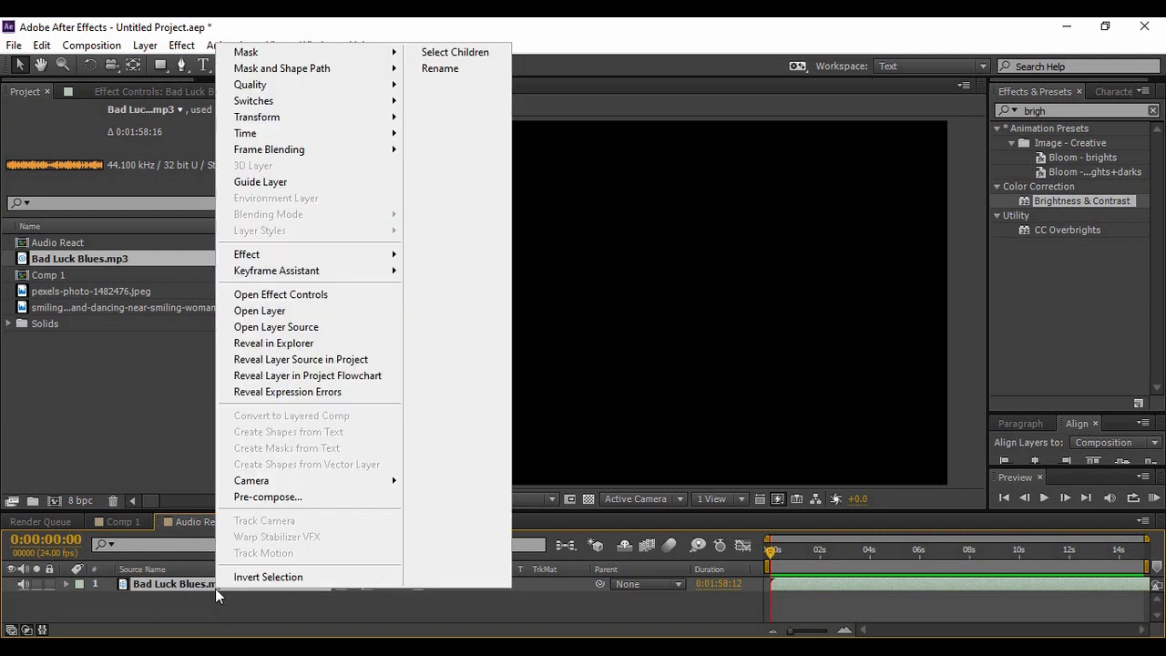
mouse_move(368, 277)
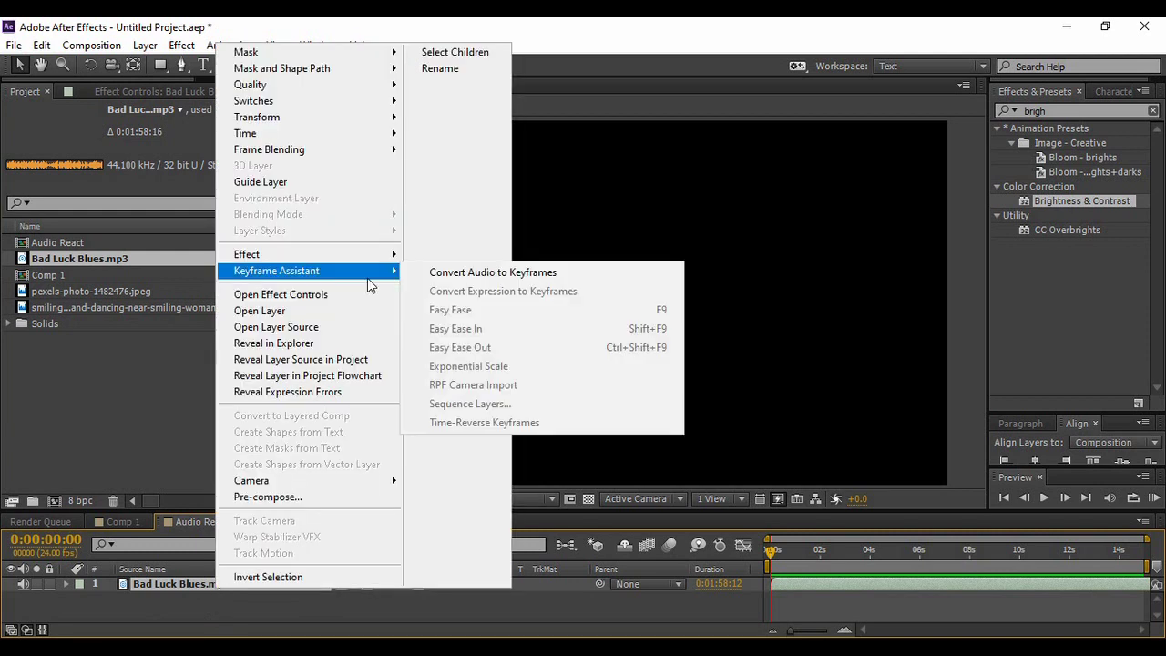
left_click(483, 282)
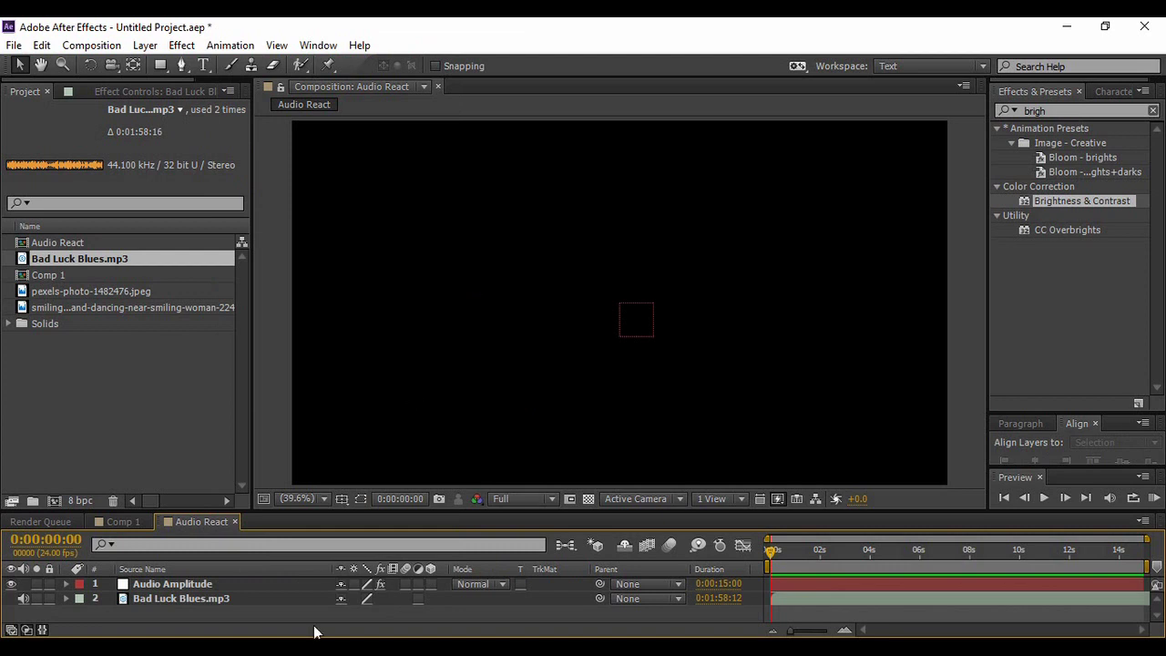
left_click_drag(757, 507, 757, 473)
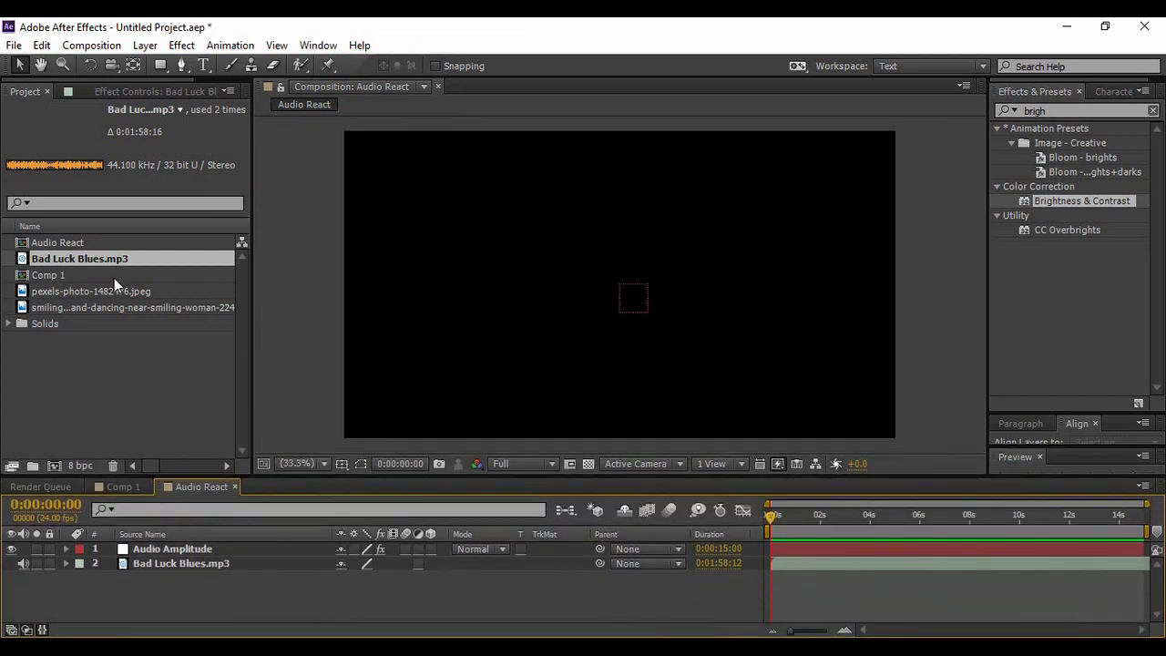
Step: Place the smiling dancing party photo between the amplitude and music layers, scaled to about 55%
left_click(90, 292)
left_click(87, 306)
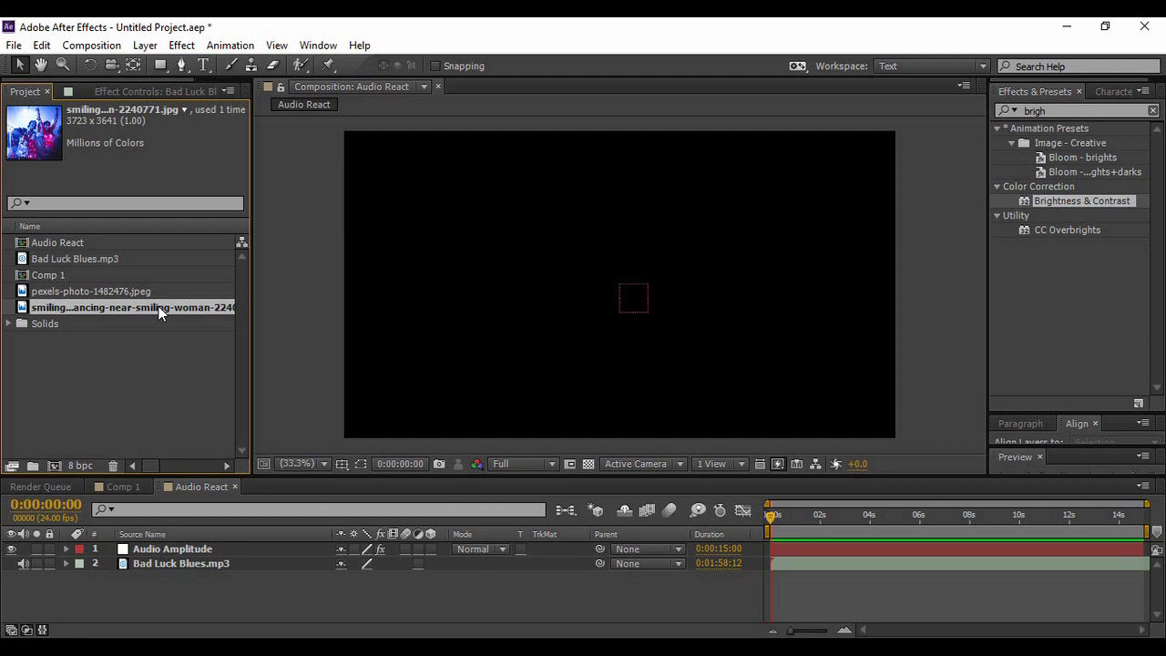
left_click_drag(159, 313, 246, 559)
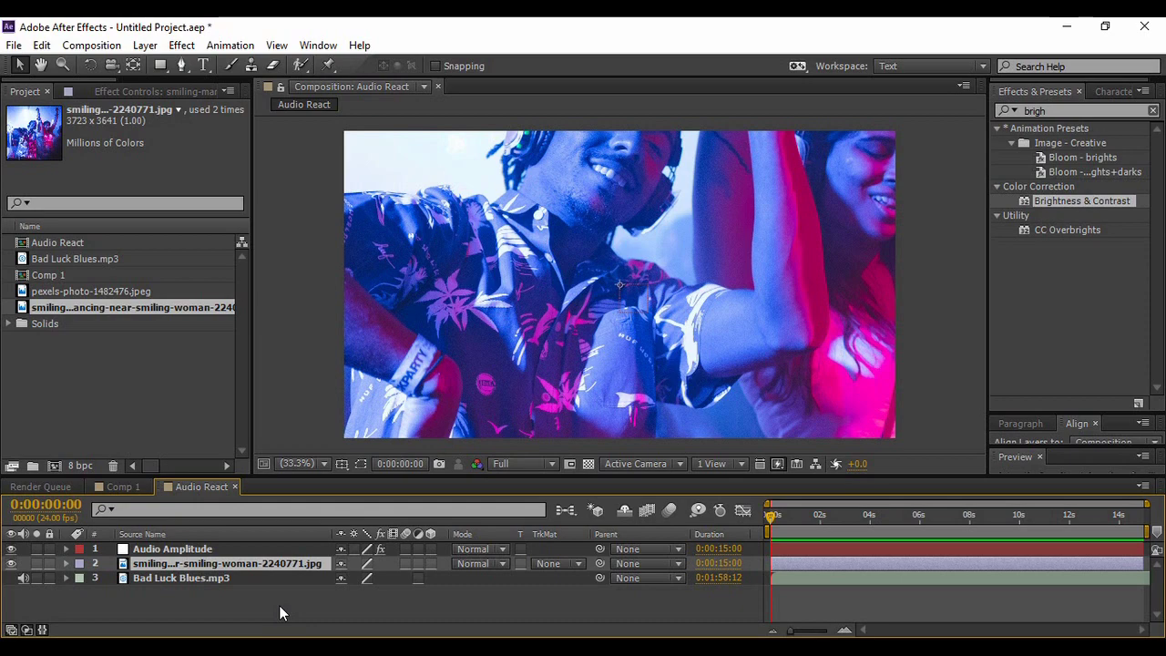
key("s")
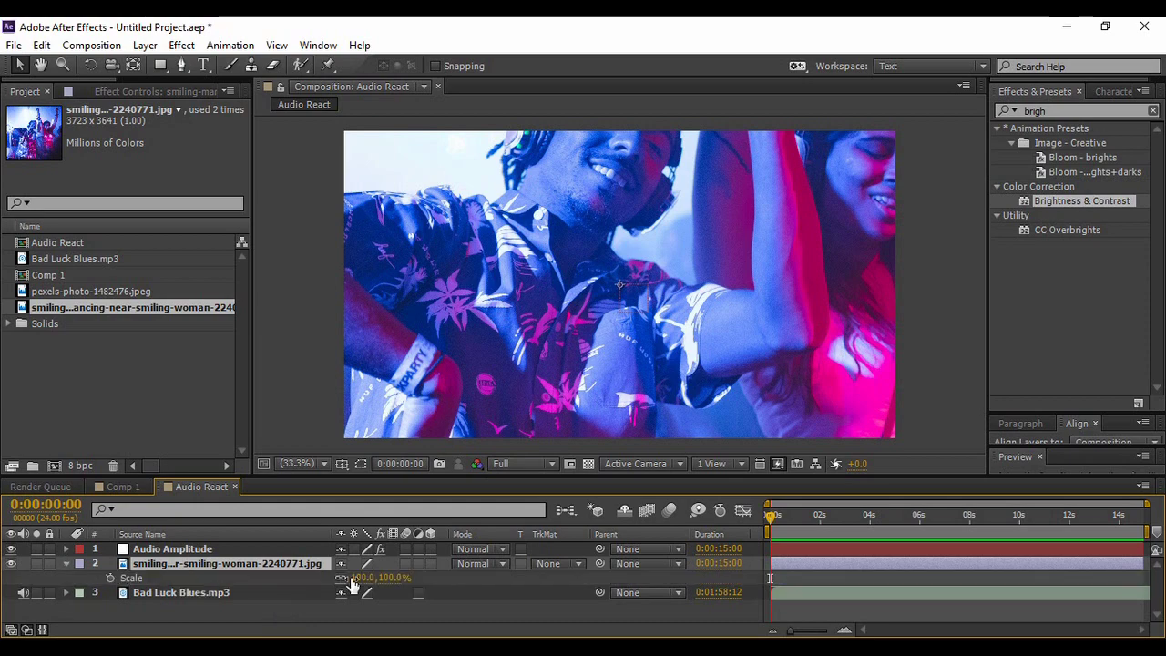
left_click_drag(374, 581, 331, 577)
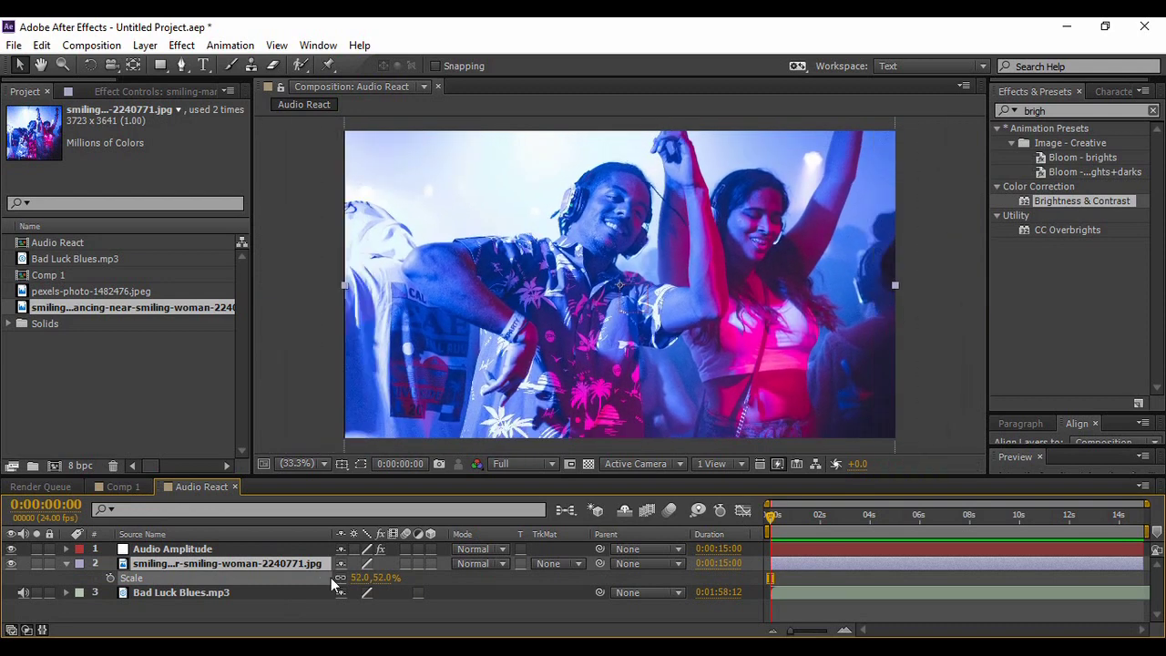
Step: Fit the party photo layer to the composition frame with Transform > Fit to Comp
right_click(290, 563)
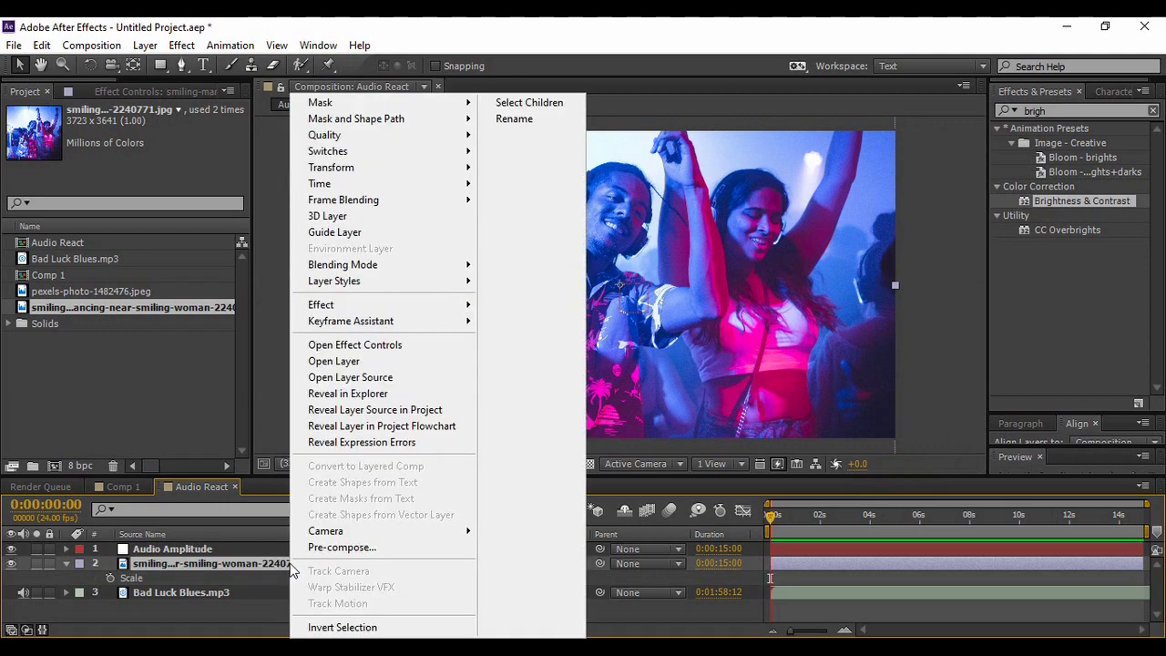
mouse_move(433, 170)
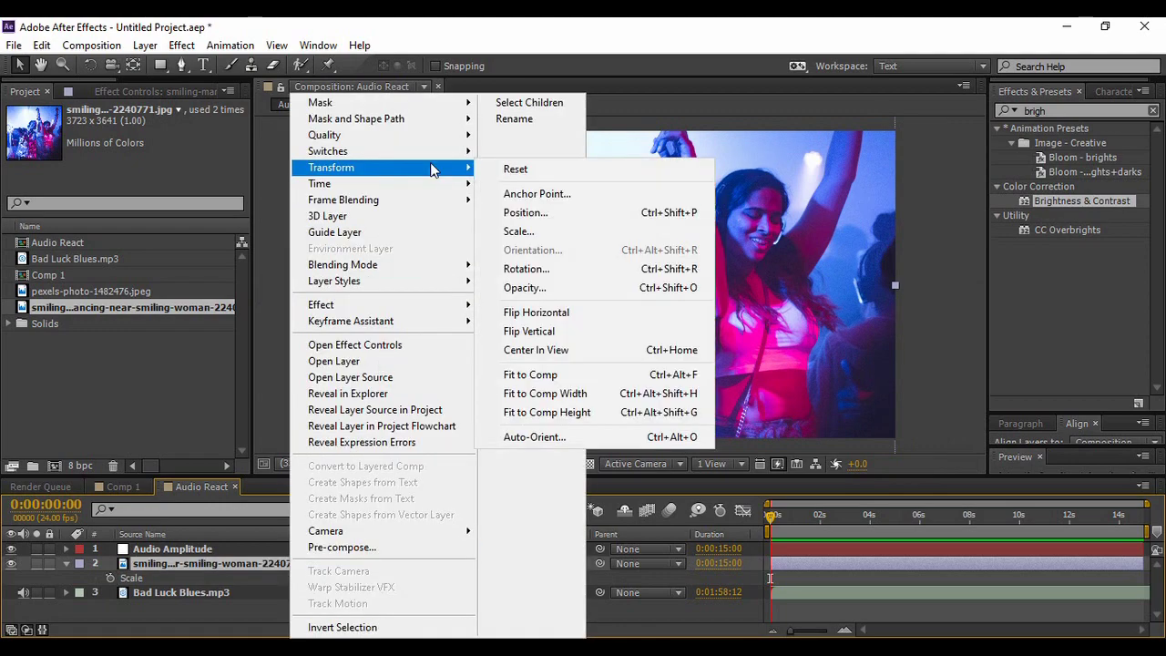
left_click(571, 381)
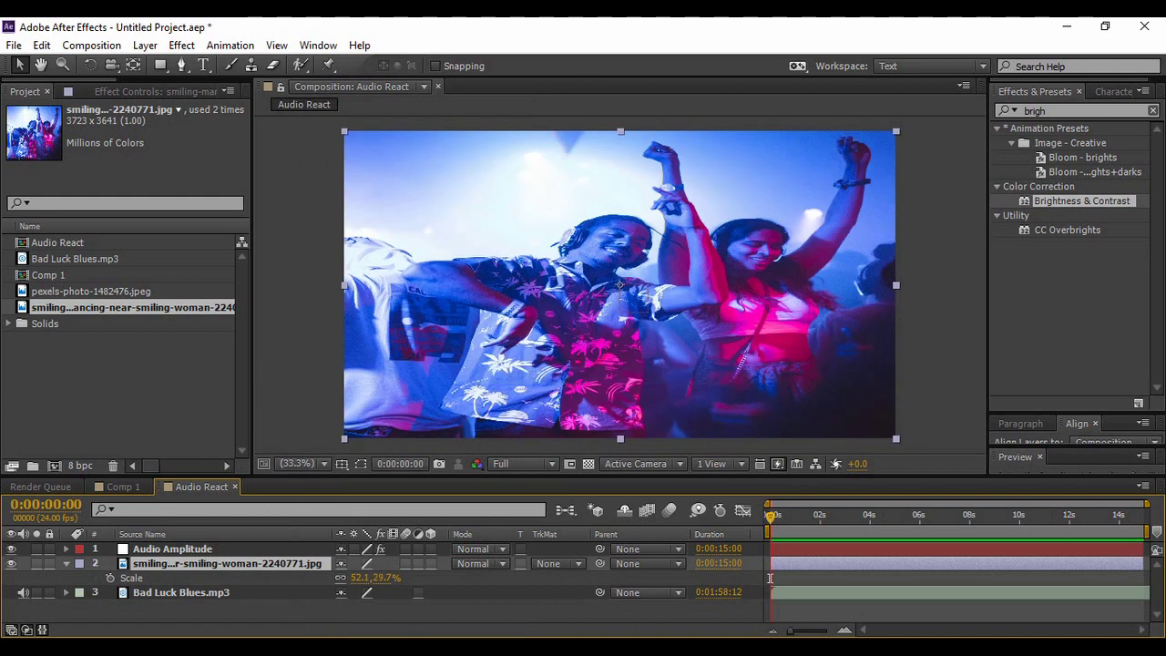
left_click(397, 611)
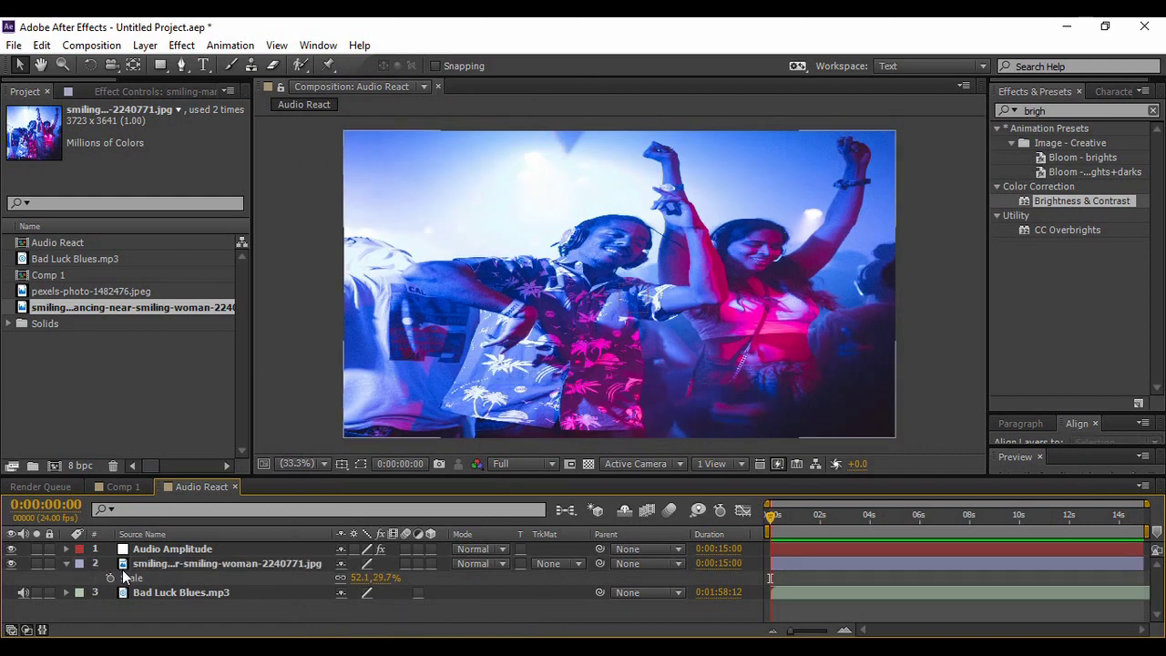
left_click(66, 566)
Step: Apply a Tint effect to the party photo with Amount to Tint at 35%
left_click(148, 567)
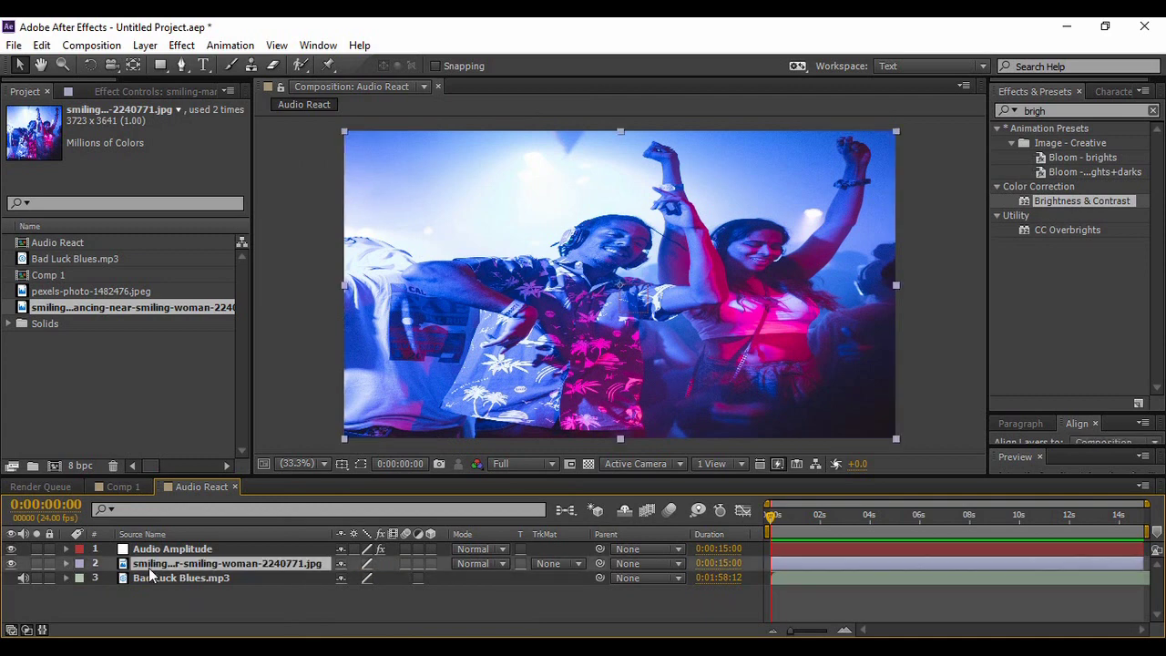
left_click(1053, 110)
type("tint")
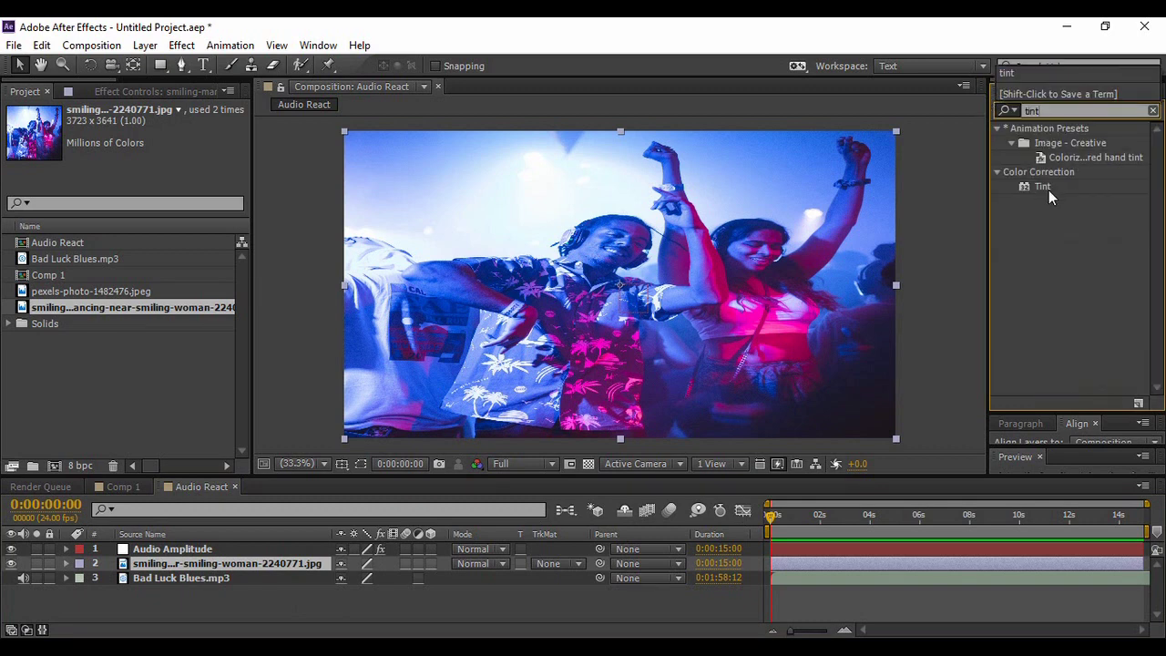
left_click_drag(1048, 188, 662, 298)
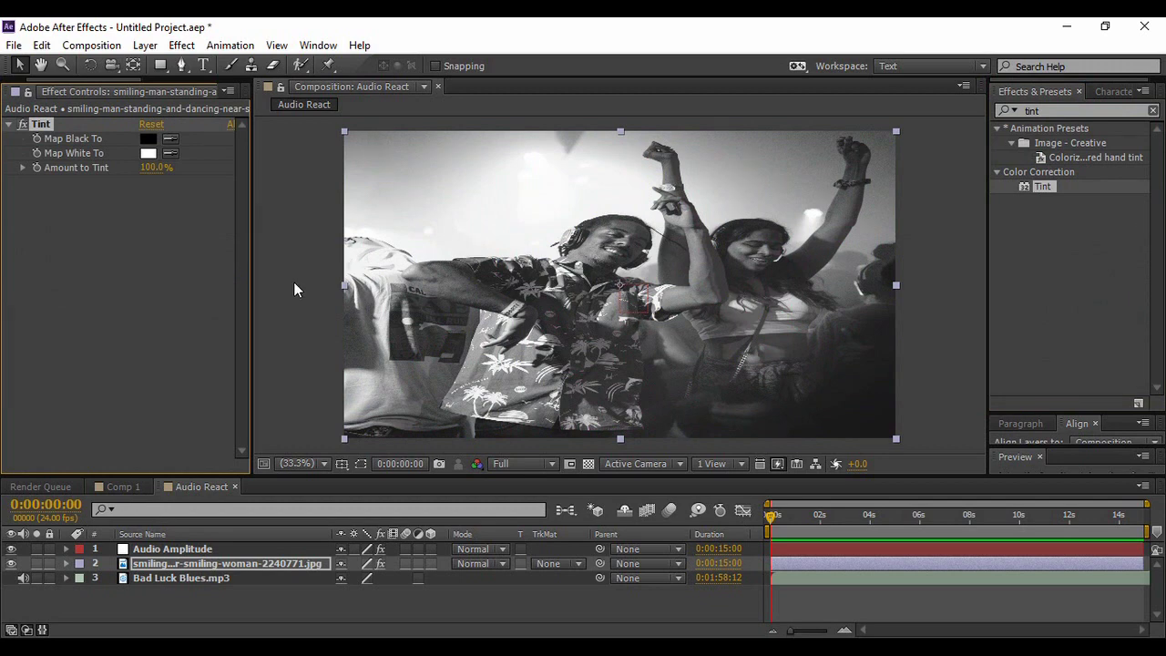
mouse_move(155, 168)
left_mouse_down()
mouse_move(51, 175)
mouse_move(157, 187)
left_mouse_up()
left_click(153, 171)
type("35")
key("Return")
Step: Lower the party photo layer's opacity to 80%
left_click(297, 565)
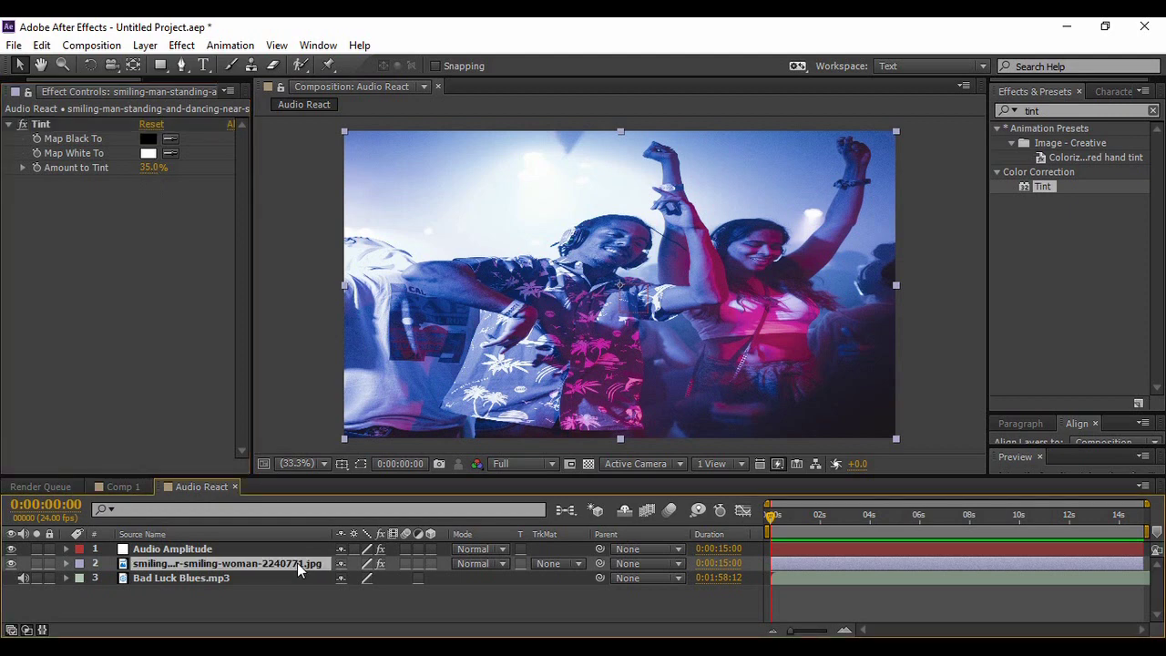
key("t")
left_click(350, 577)
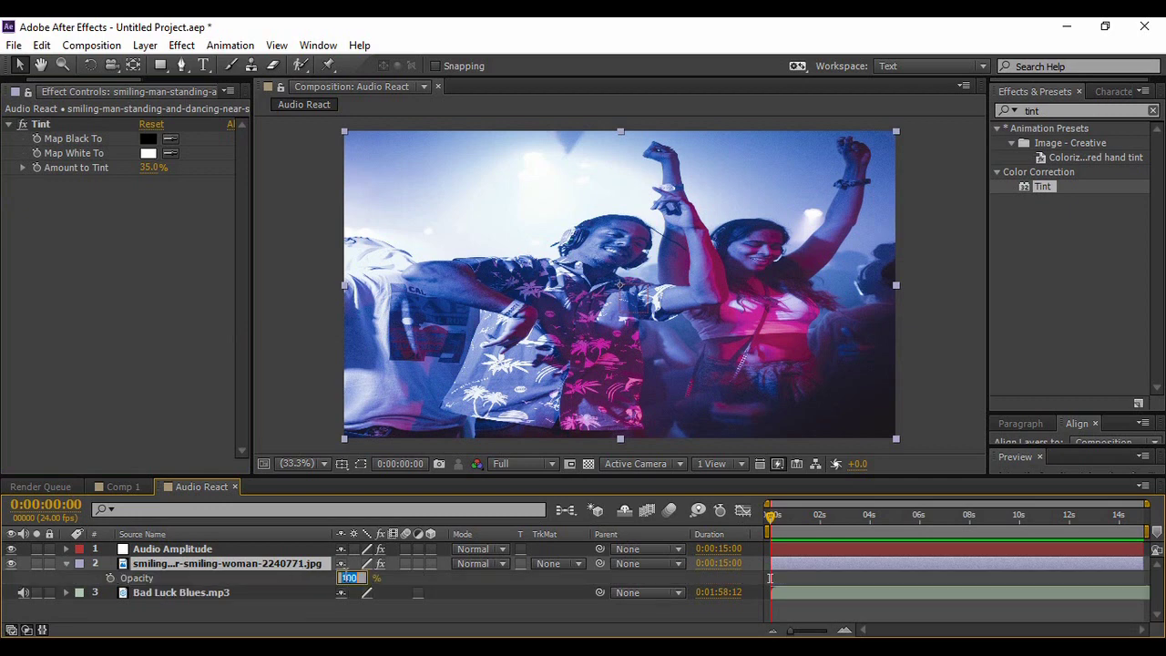
type("80")
key("Return")
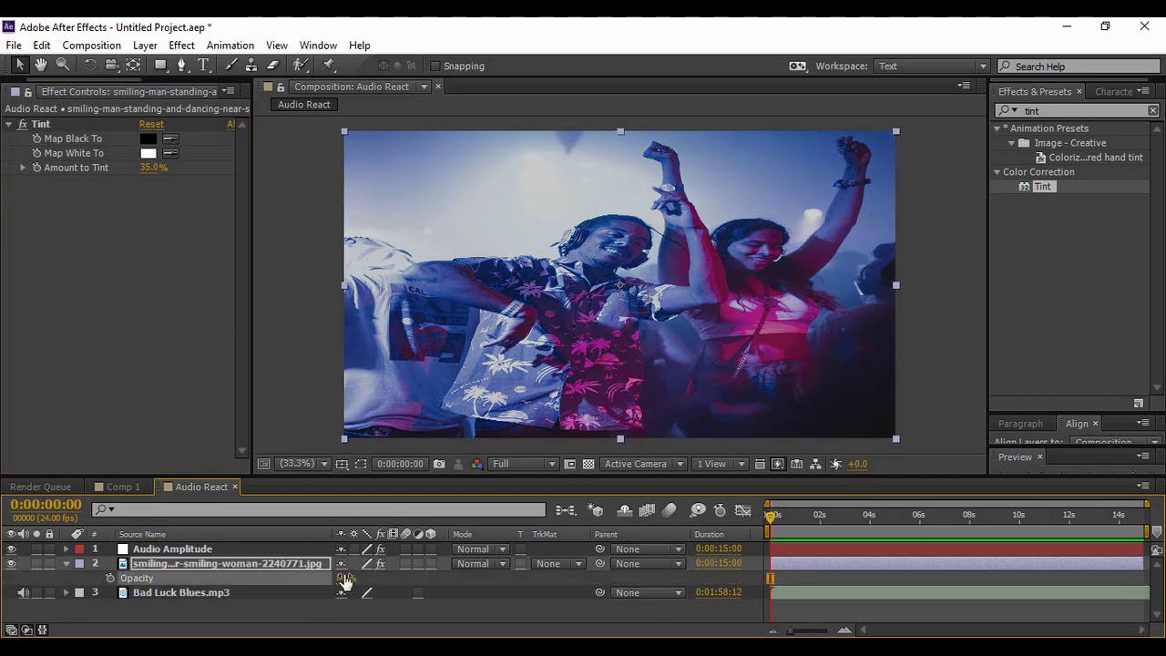
left_click(67, 564)
left_click(155, 601)
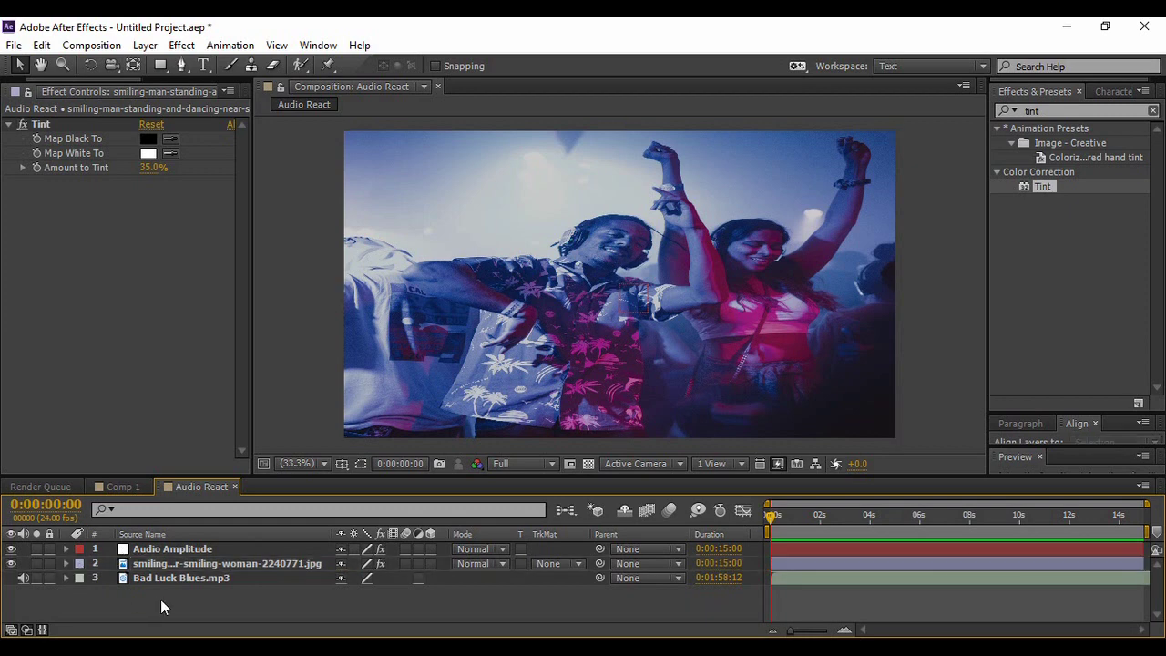
Step: Create a new text layer reading 'Music' in the composition
left_click(201, 66)
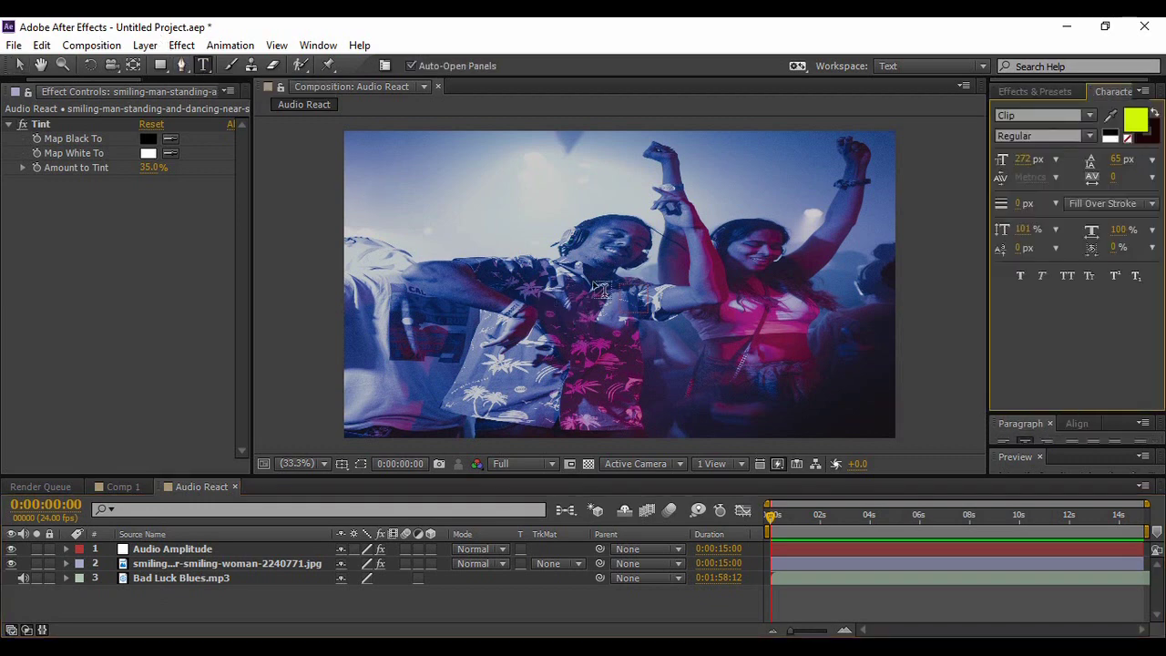
left_click(695, 372)
type("M")
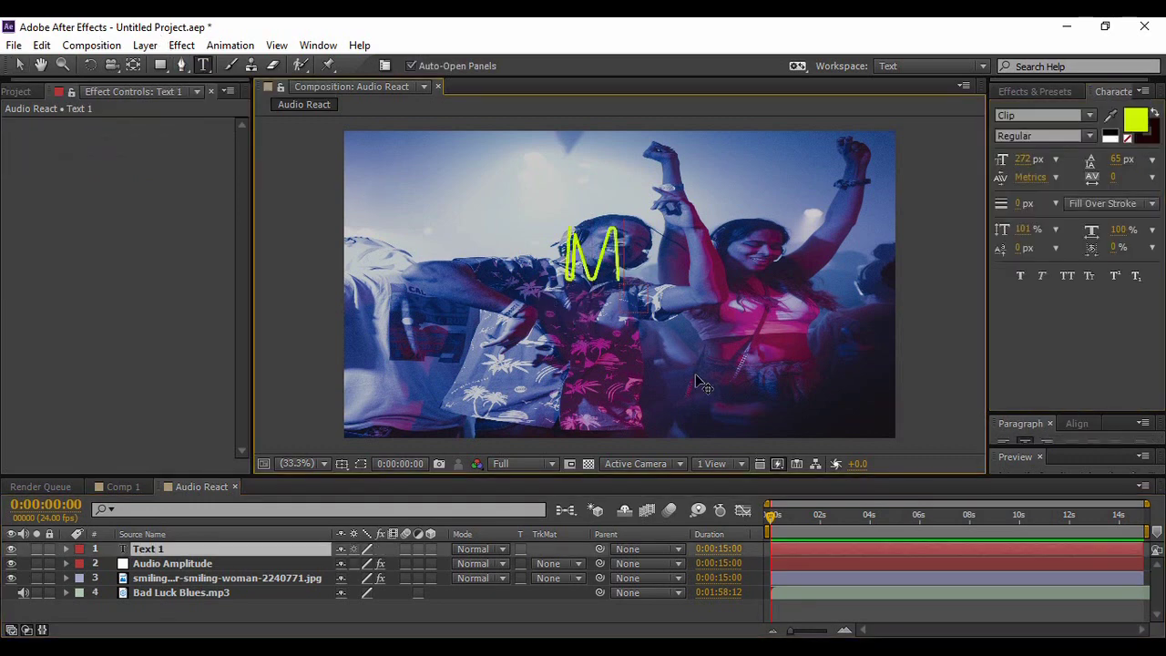
type("usic")
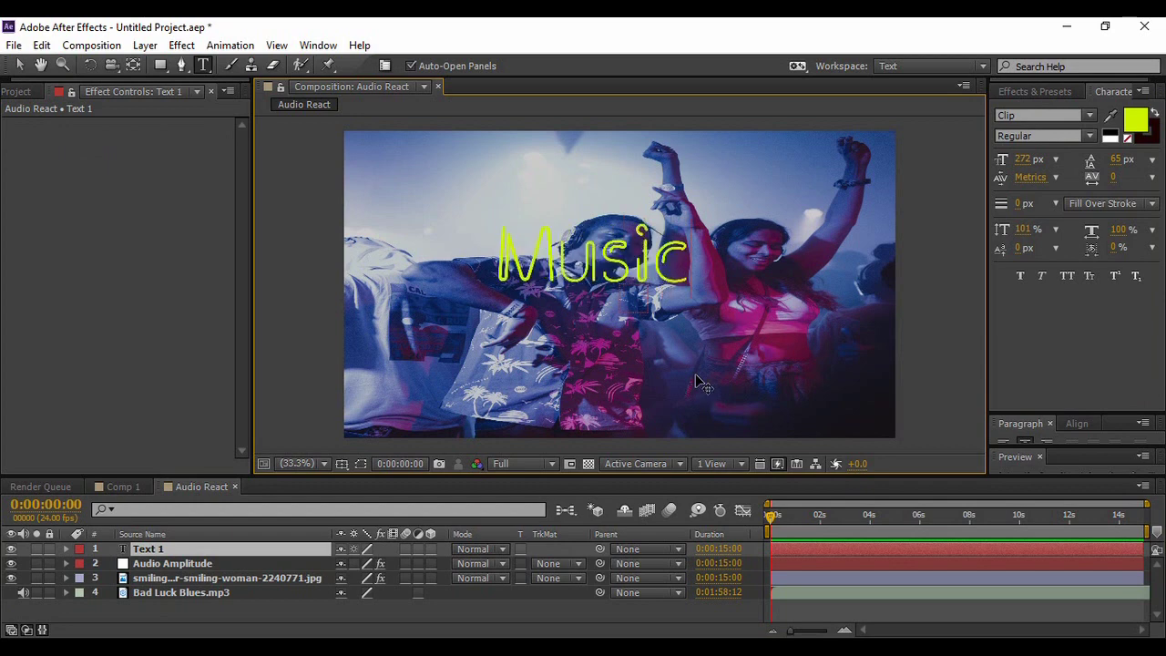
key("ctrl+a")
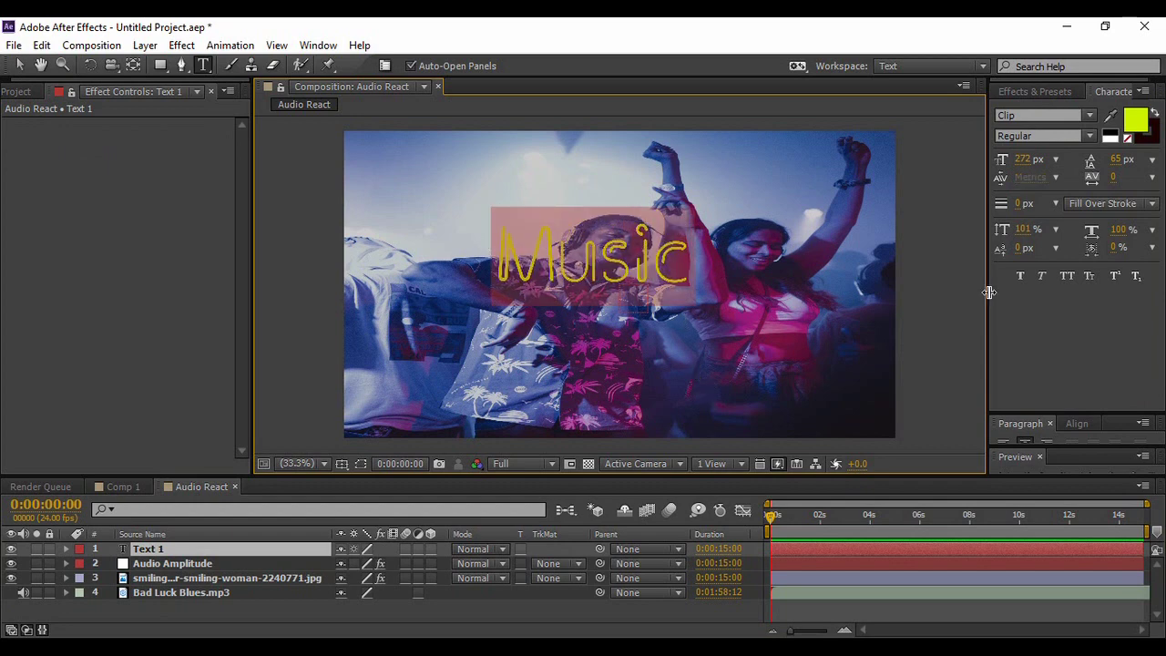
Step: Centre the Music text horizontally and vertically using the Align panel
left_click_drag(1065, 412, 1092, 354)
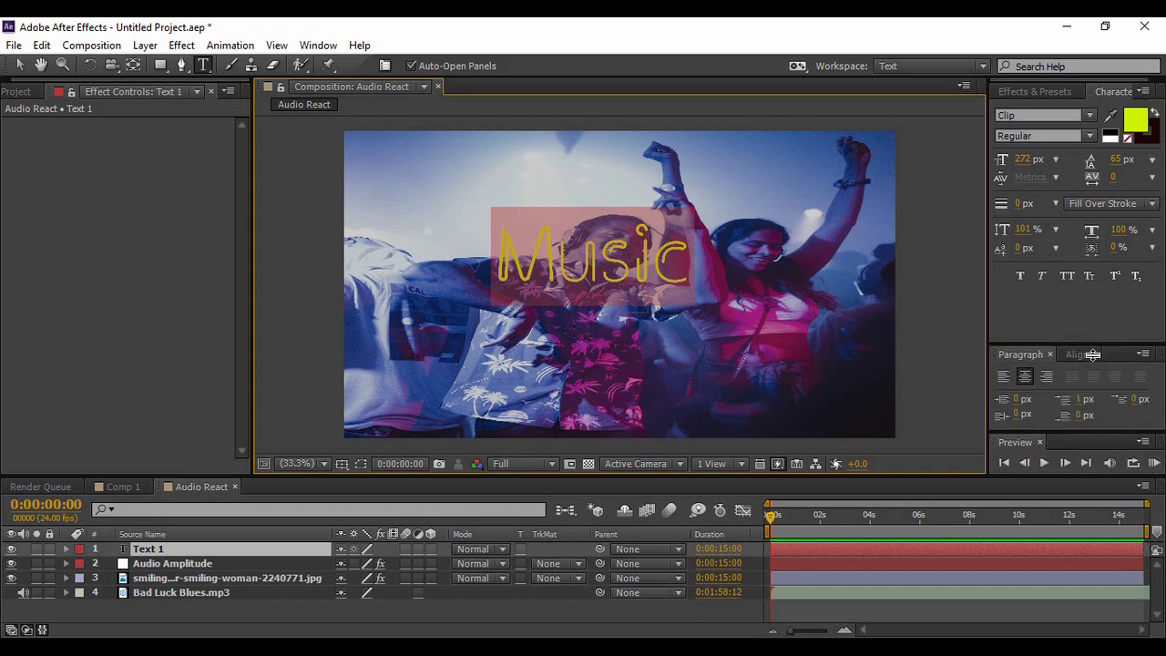
left_click(1077, 355)
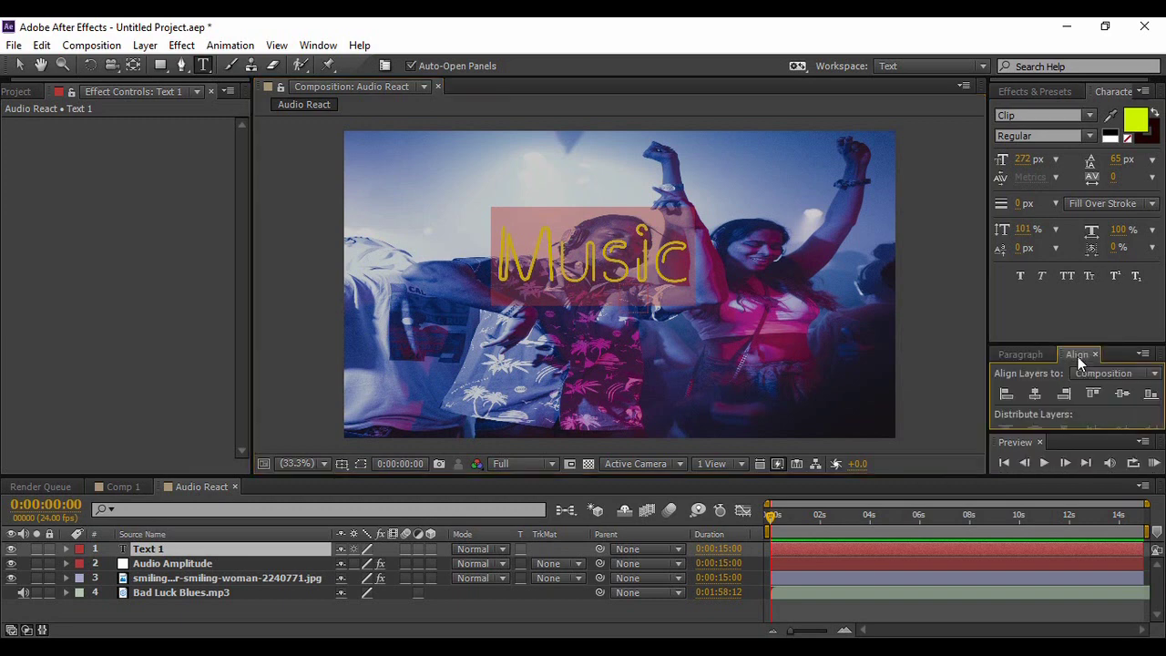
left_click(1036, 400)
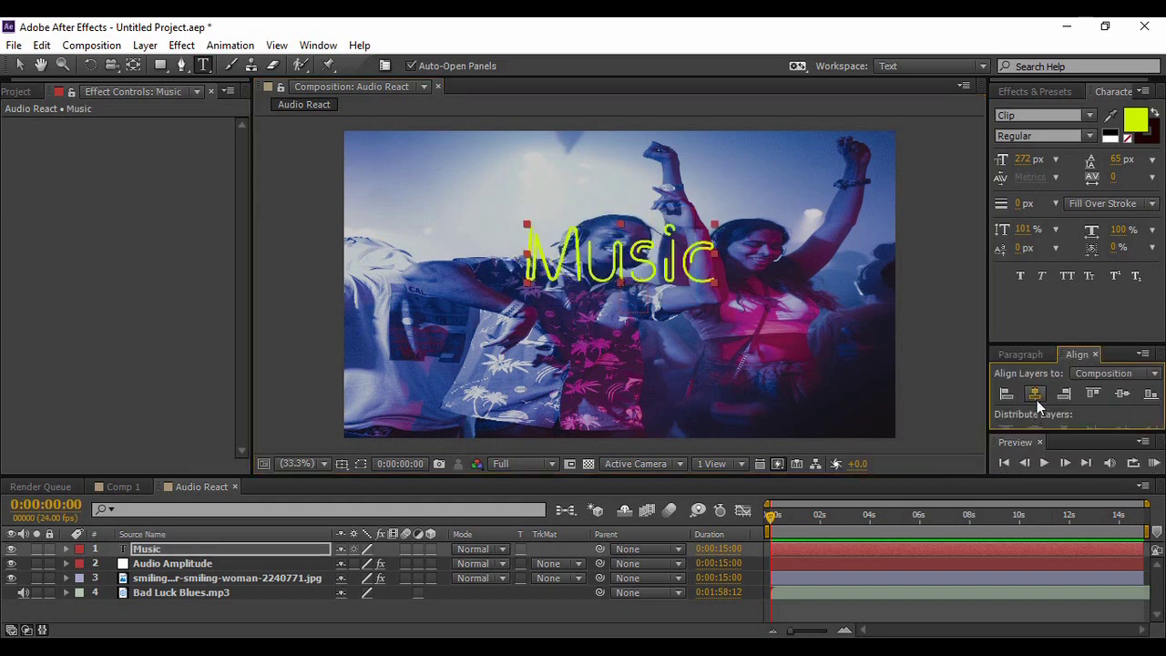
left_click(1122, 393)
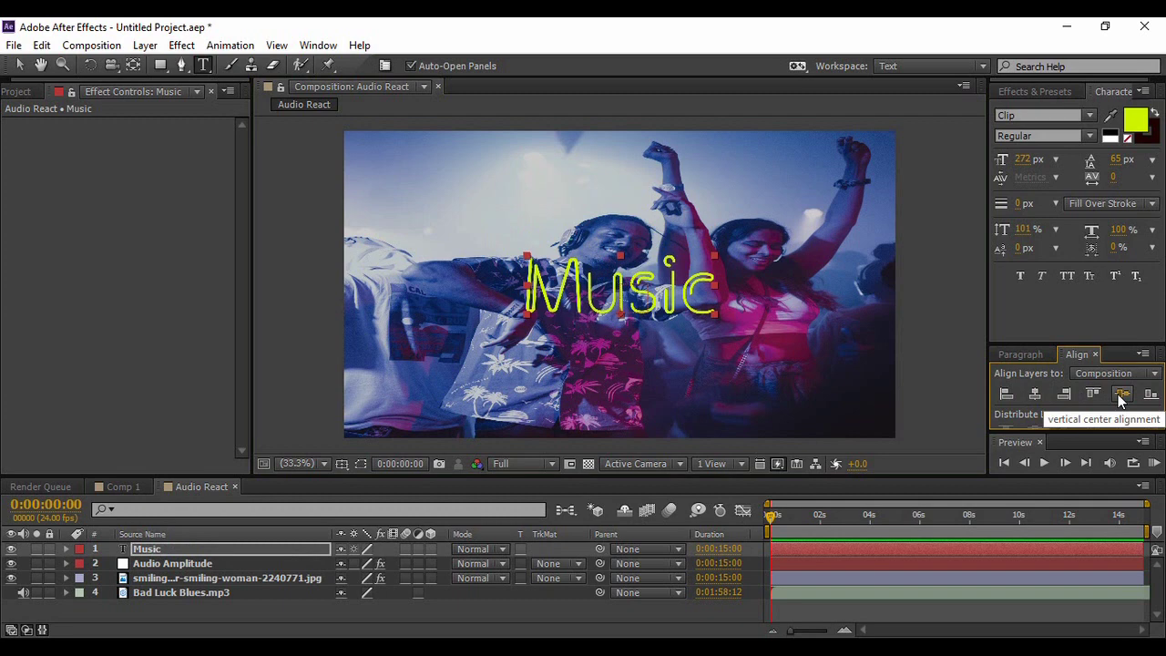
Step: Apply a Glow effect to the Music text with a 70% threshold
left_click(1045, 93)
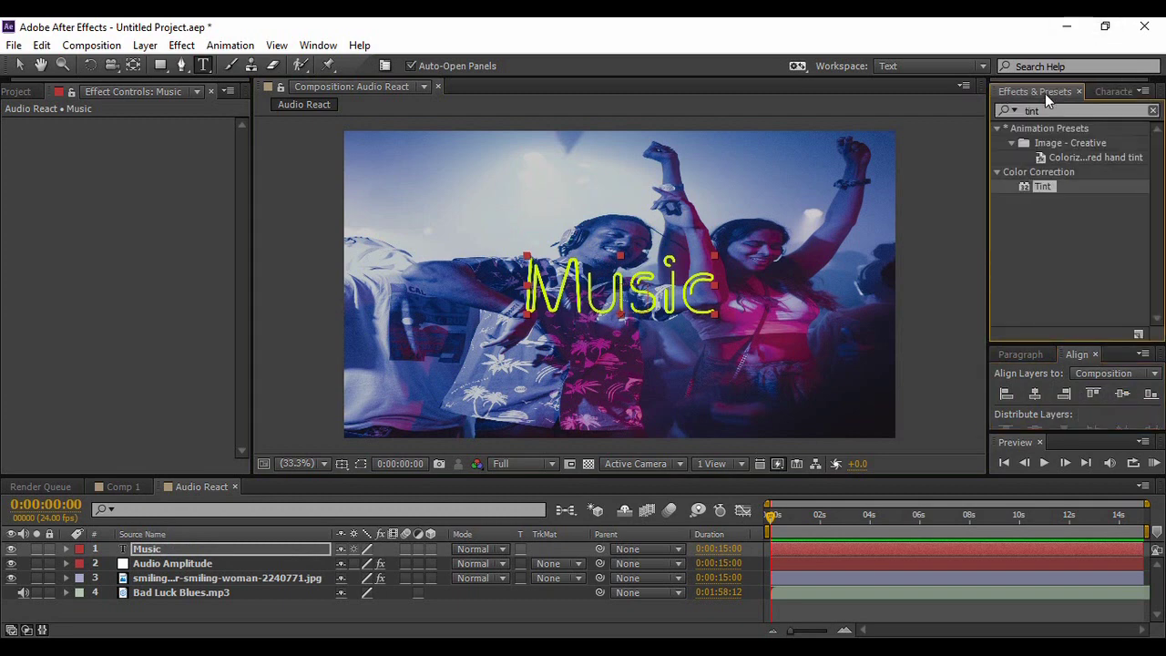
left_click(1001, 112)
type("g")
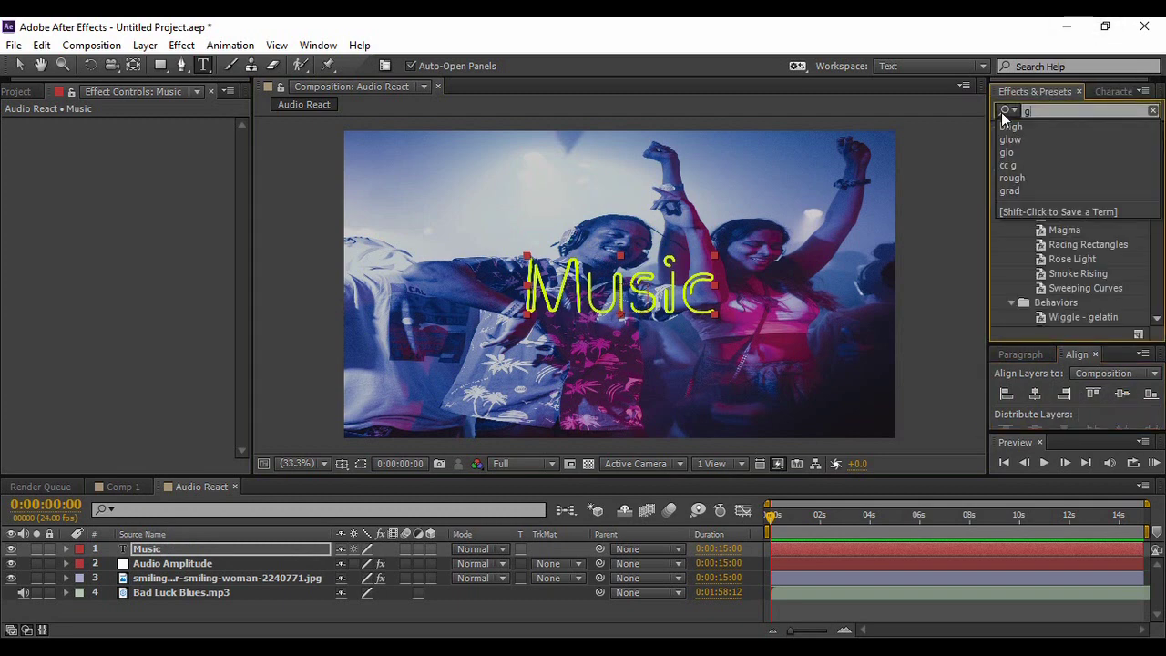
type("low")
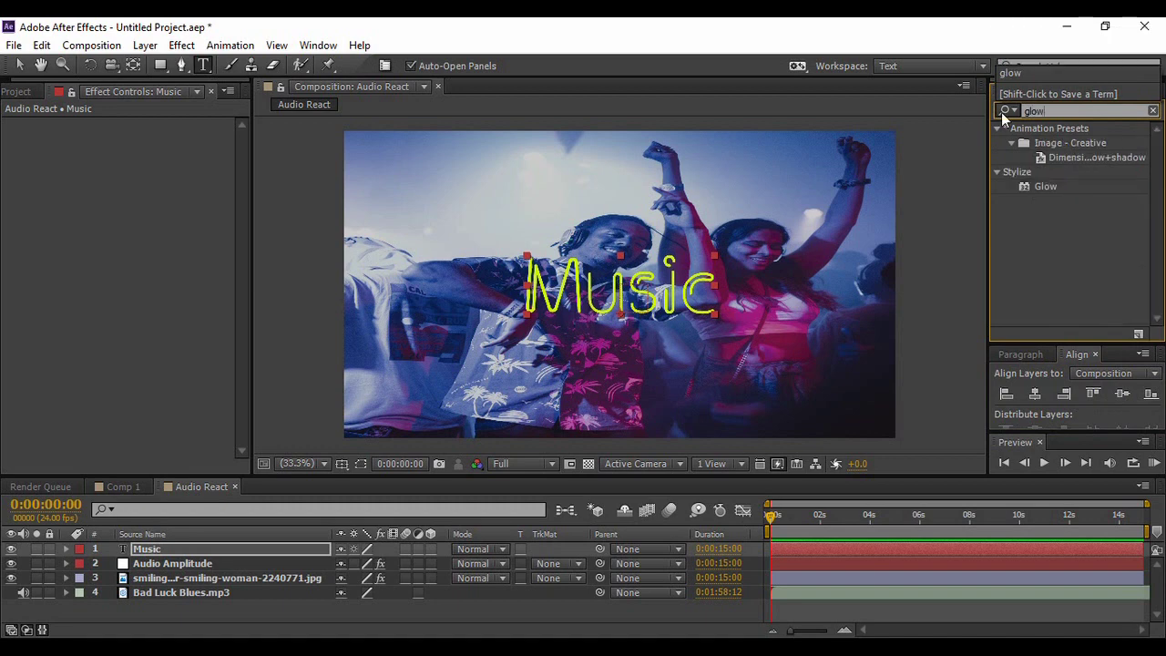
left_click_drag(1046, 190, 620, 284)
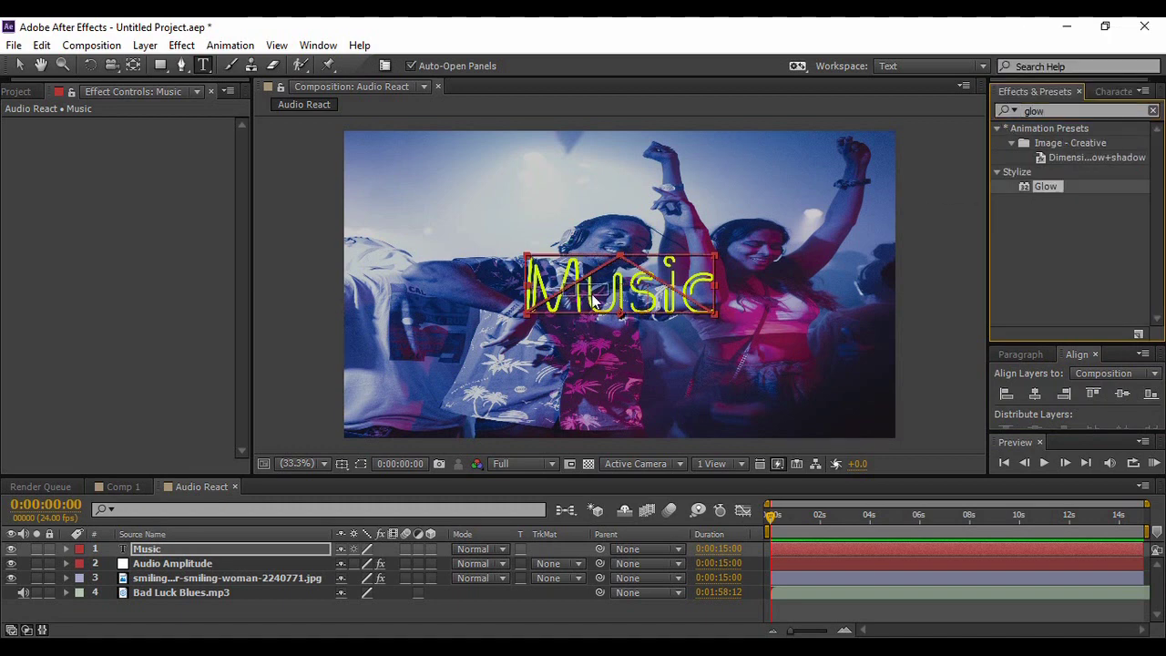
left_click_drag(148, 156, 169, 152)
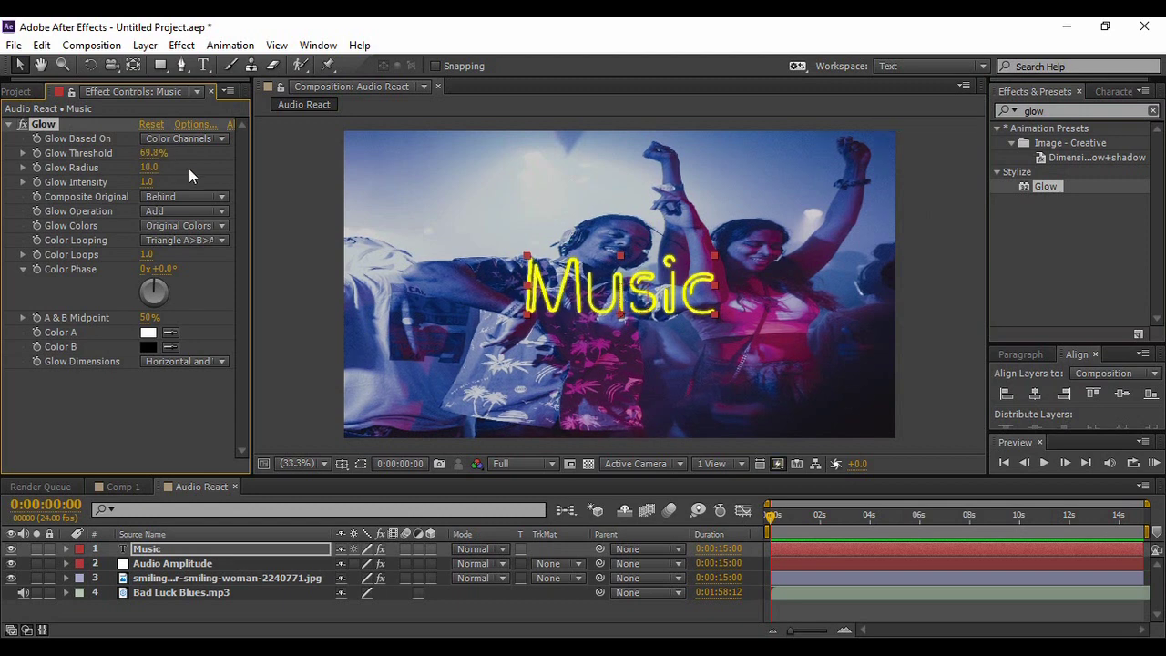
left_click(151, 153)
type("70")
key("Return")
Step: Set the glow radius to 51 and intensity to 3, then add a second Glow
mouse_move(147, 168)
left_mouse_down()
mouse_move(187, 165)
mouse_move(158, 167)
left_mouse_up()
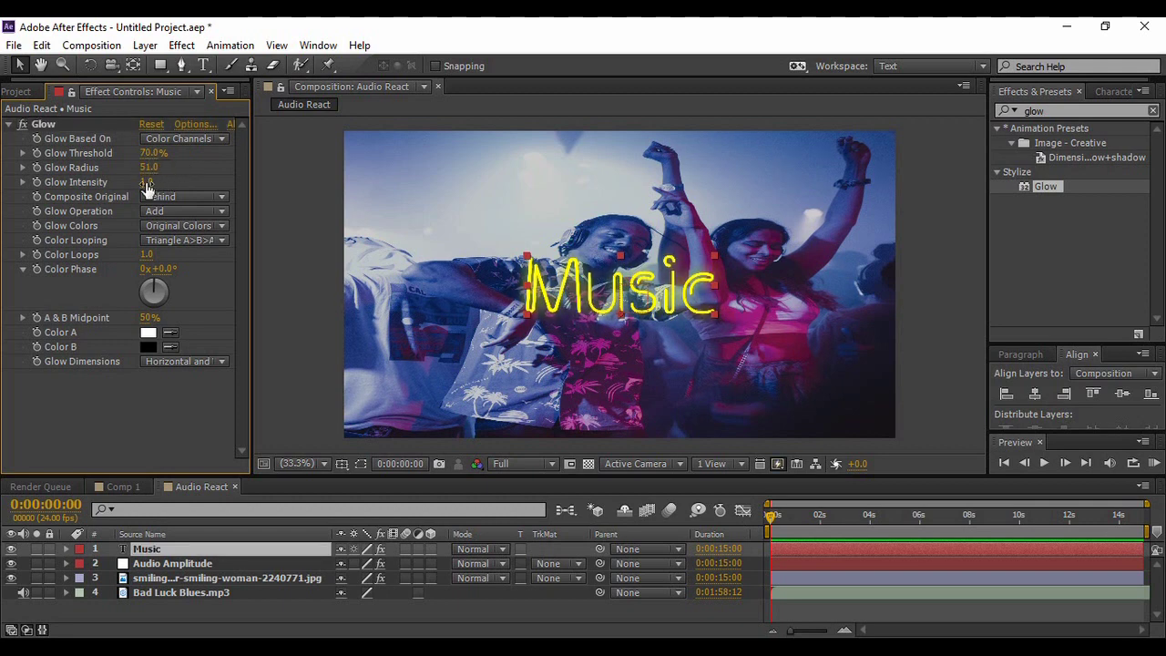
left_click_drag(152, 188, 148, 189)
left_click(150, 183)
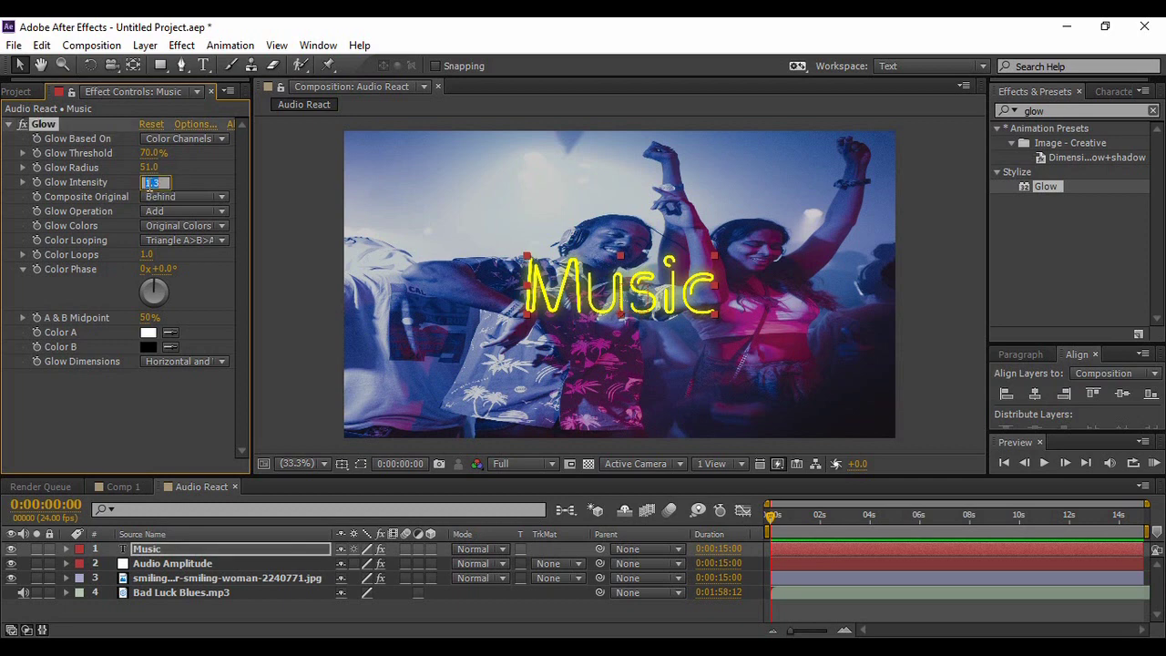
type("3")
key("Return")
double_click(1050, 194)
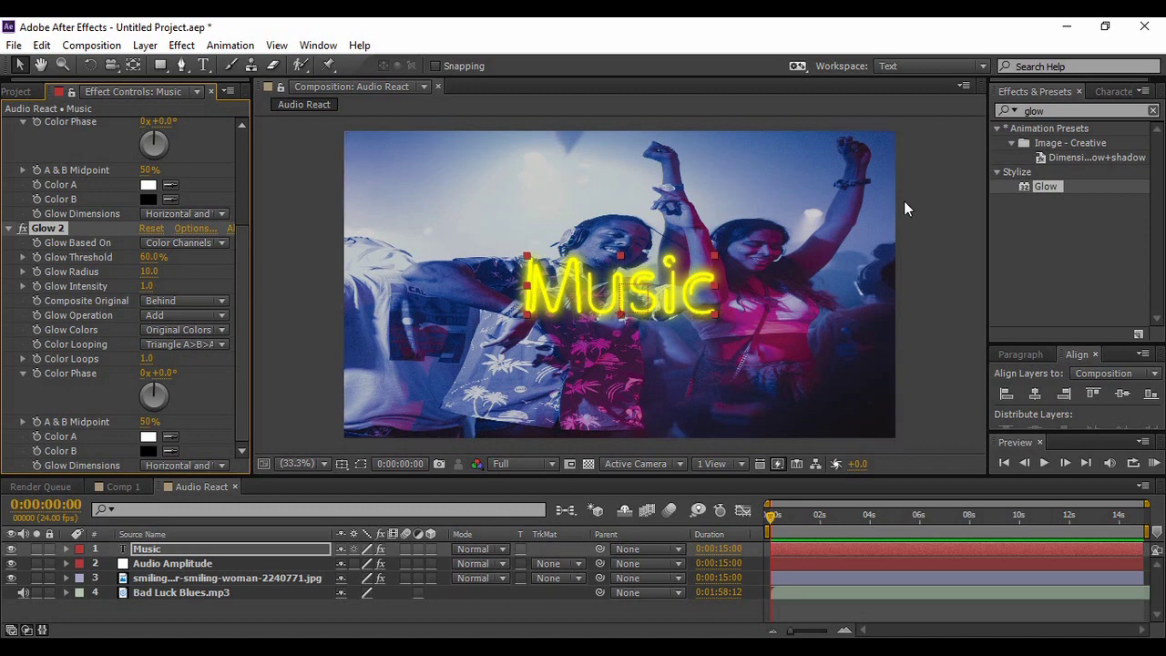
left_click(1015, 112)
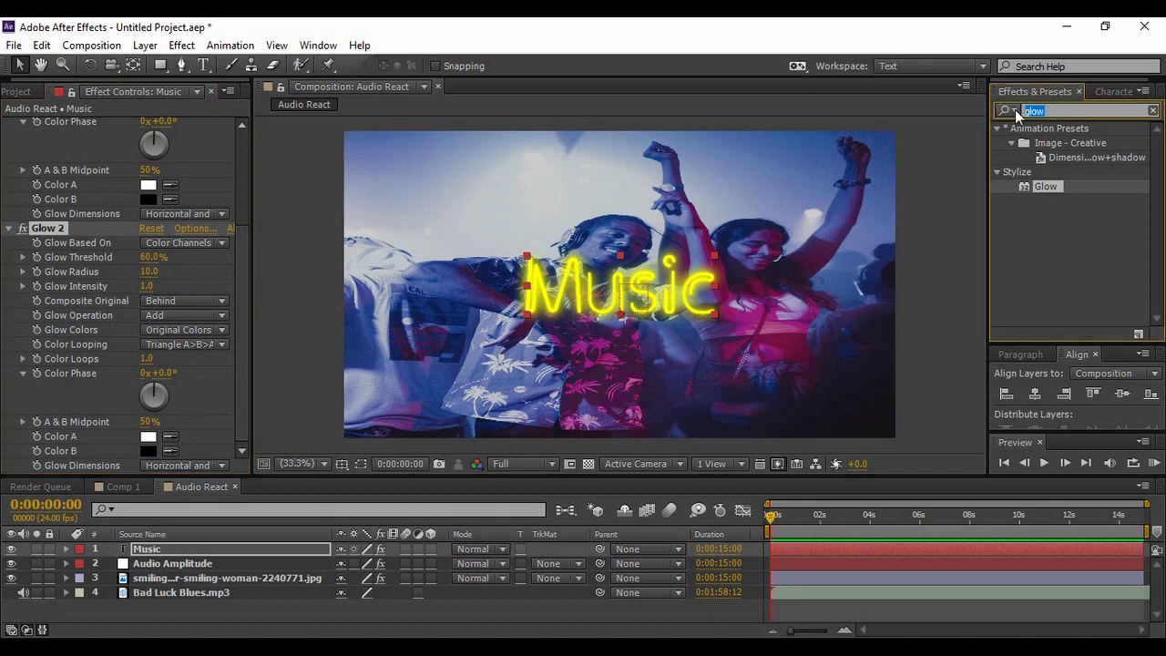
Step: Add a Fill effect to the Music text and set its colour to yellow EAFF00
type("fill")
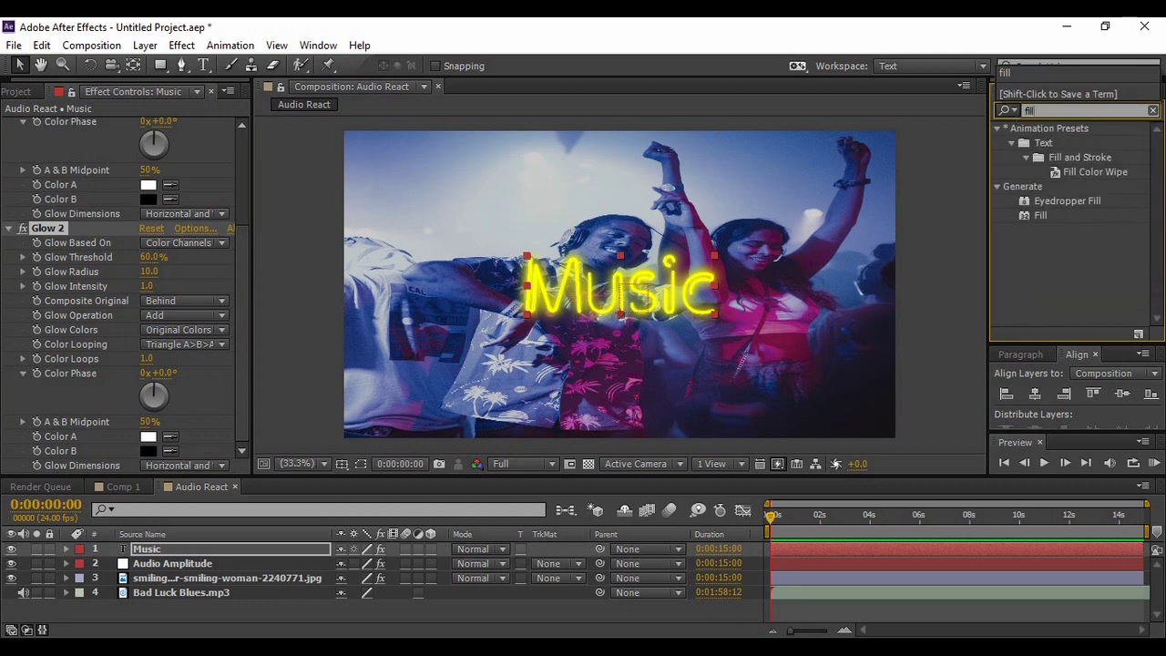
double_click(1043, 217)
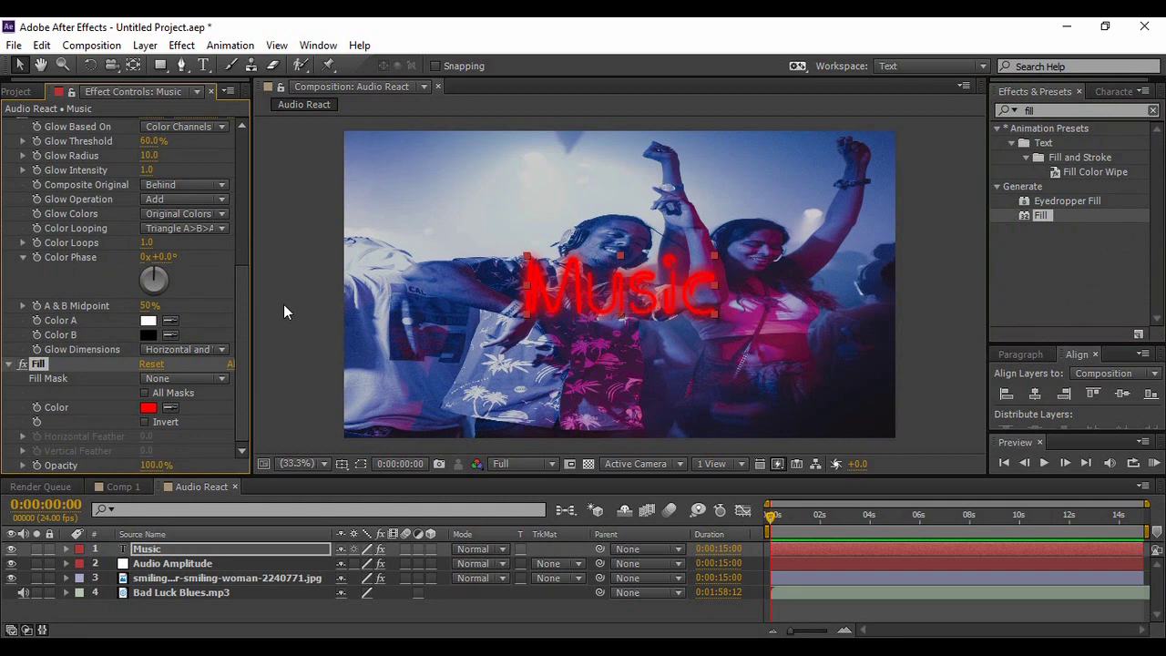
left_click(148, 409)
left_click_drag(996, 128, 962, 191)
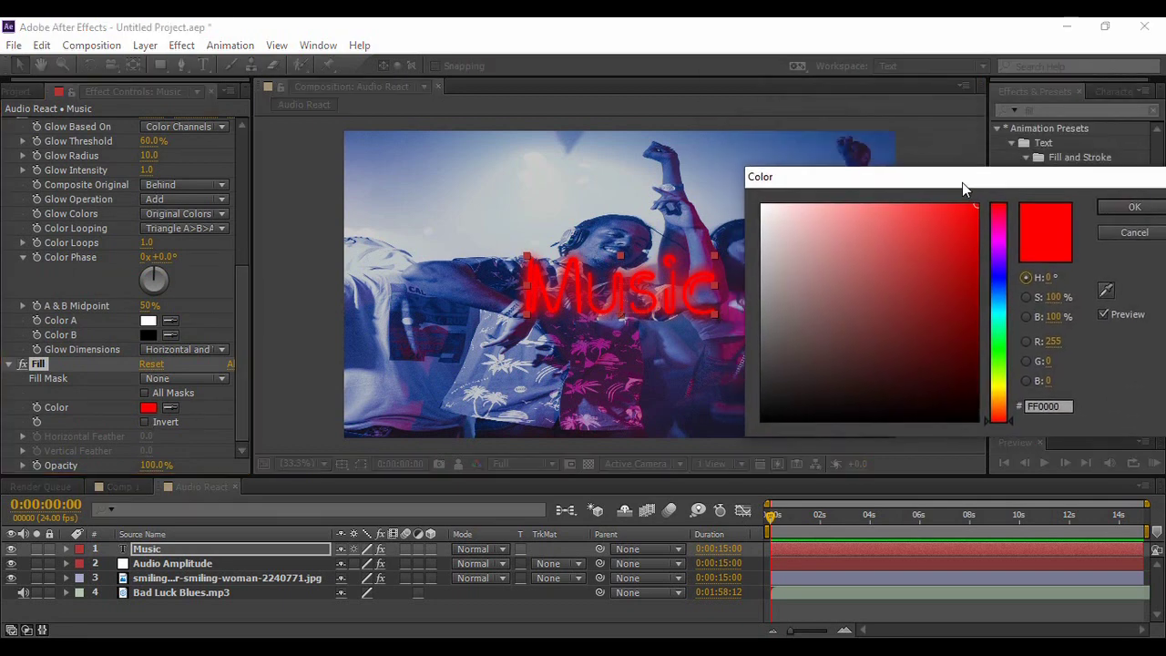
left_click(1001, 224)
left_click_drag(1000, 256, 1010, 386)
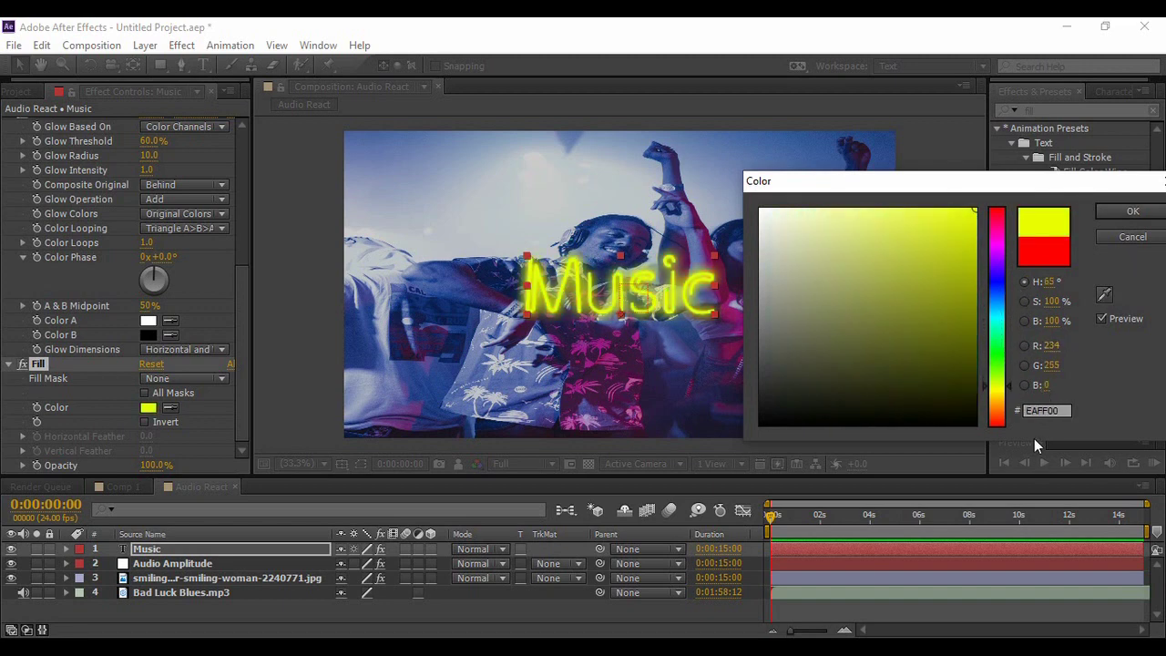
left_click(1126, 211)
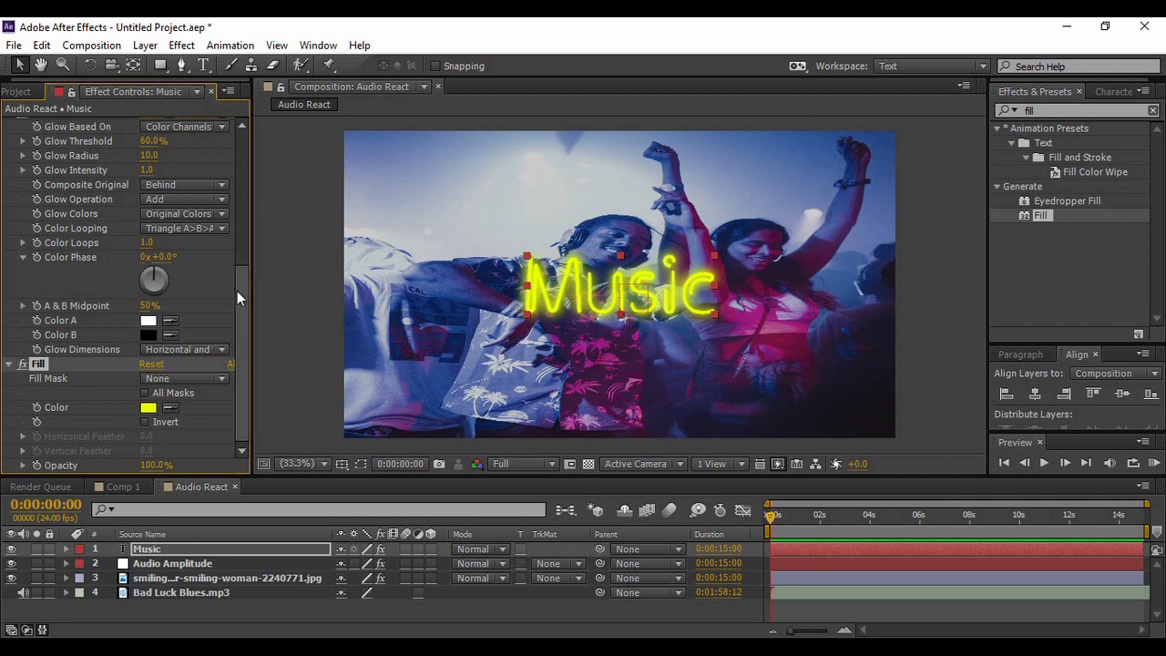
left_click_drag(237, 298, 240, 108)
Step: Collapse the Glow, Glow 2 and Fill settings and add a Skew animator to Music
left_click(8, 124)
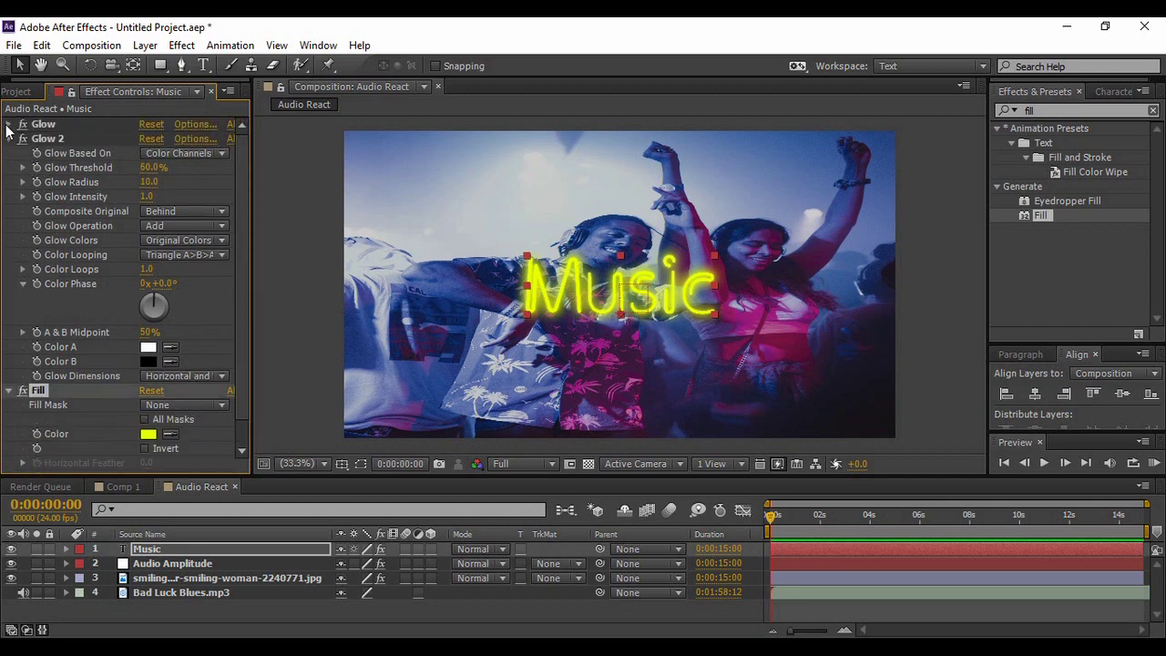
left_click(8, 138)
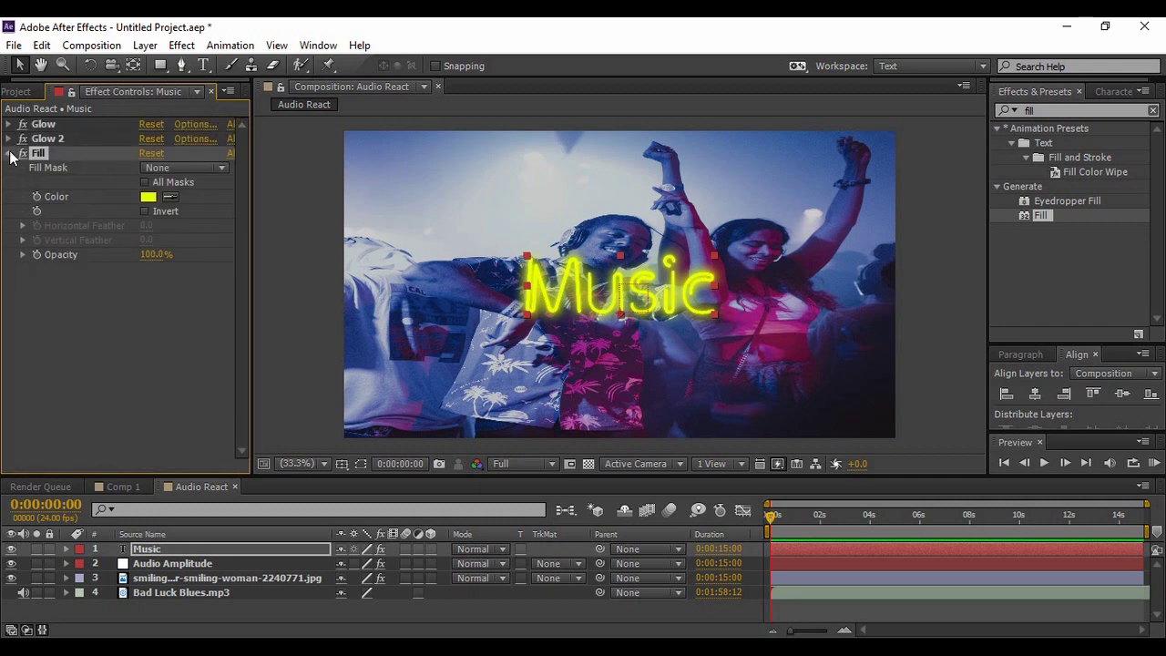
left_click(9, 154)
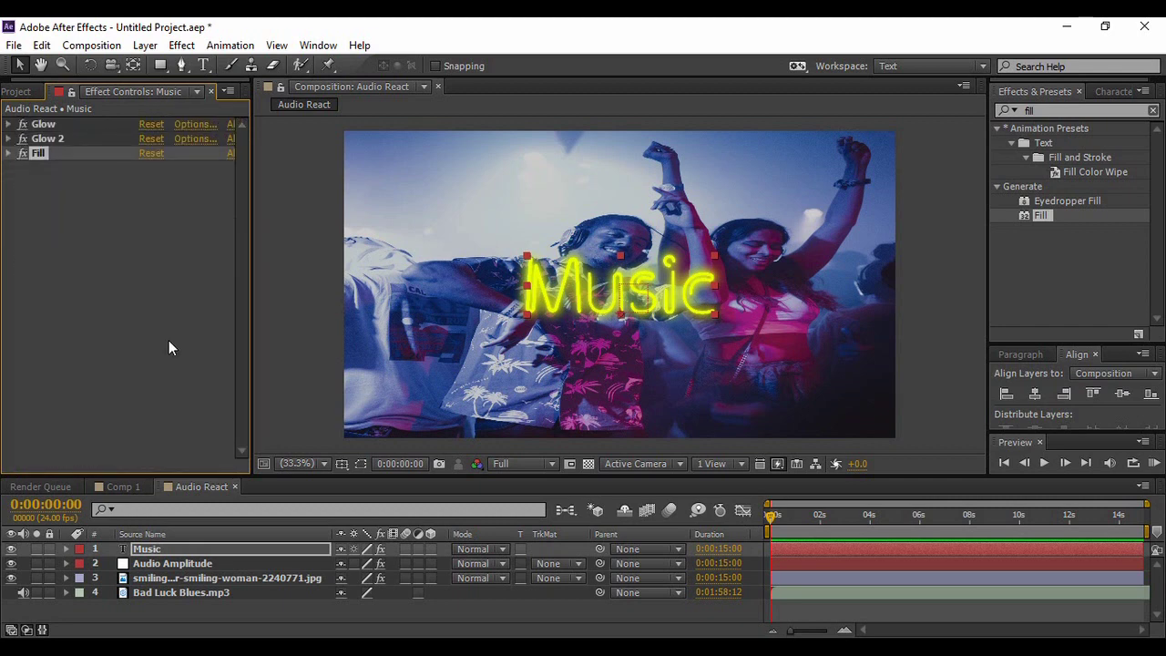
left_click(66, 548)
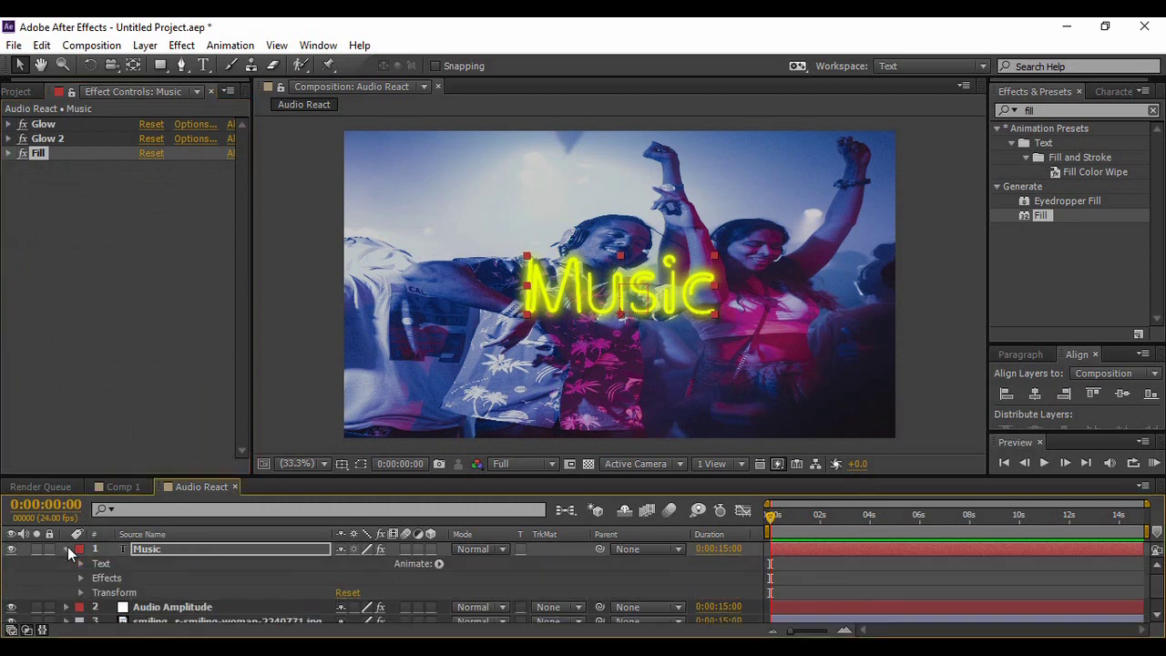
left_click(439, 564)
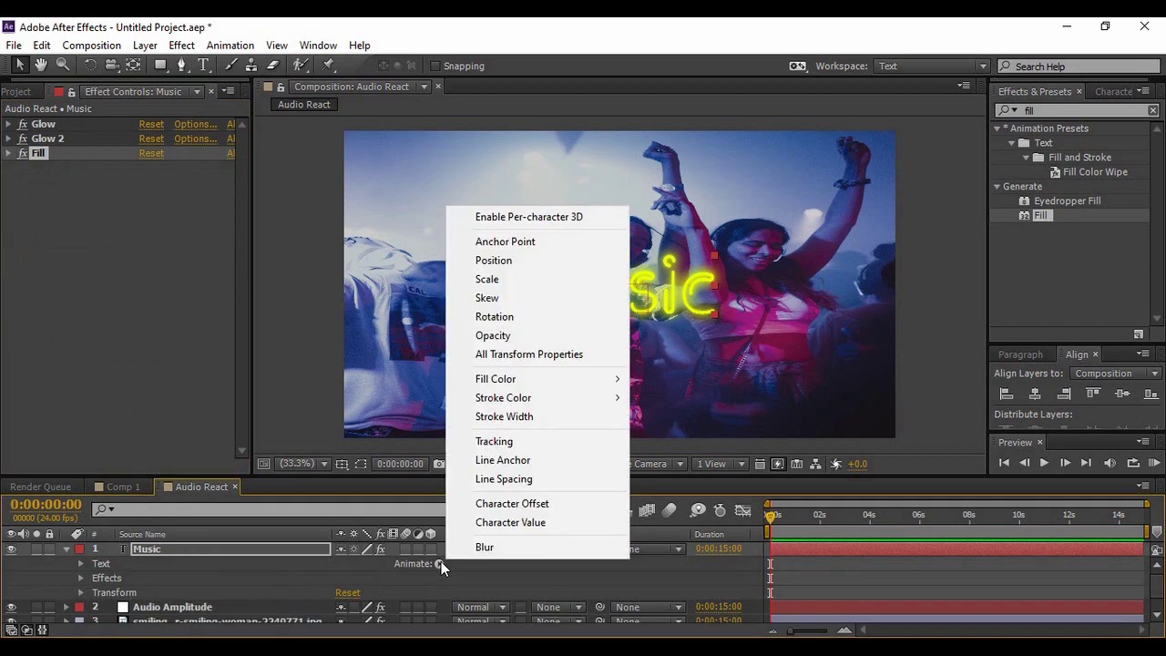
left_click(517, 298)
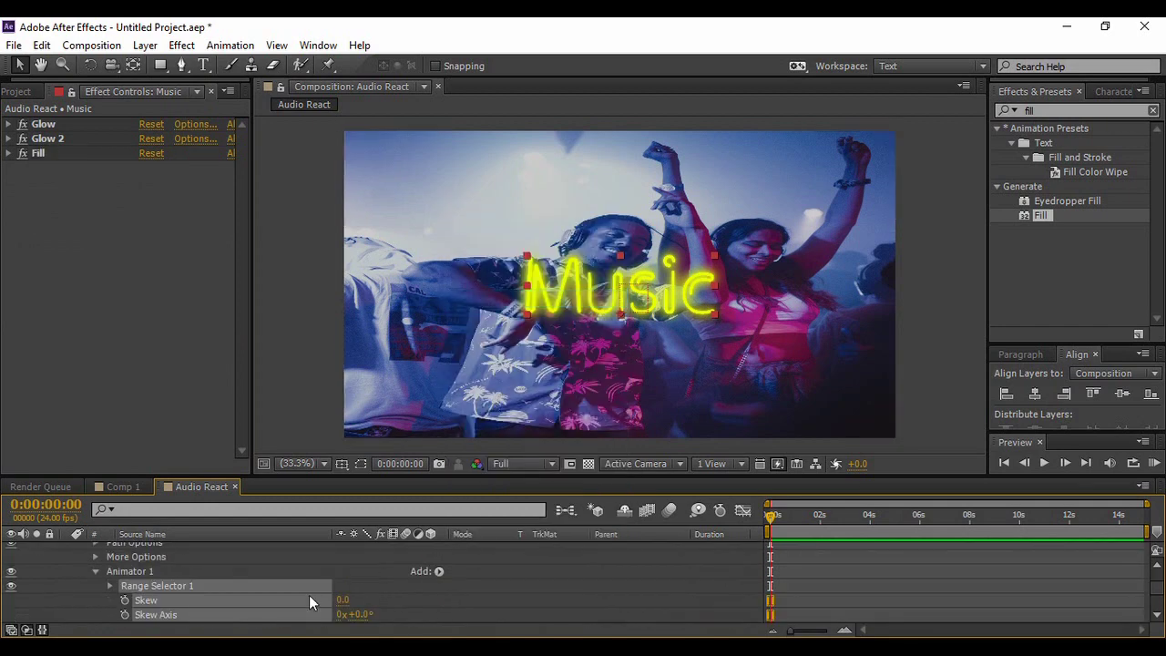
Step: Set the skew animator's range selector to be based on Words
left_click_drag(280, 474, 276, 423)
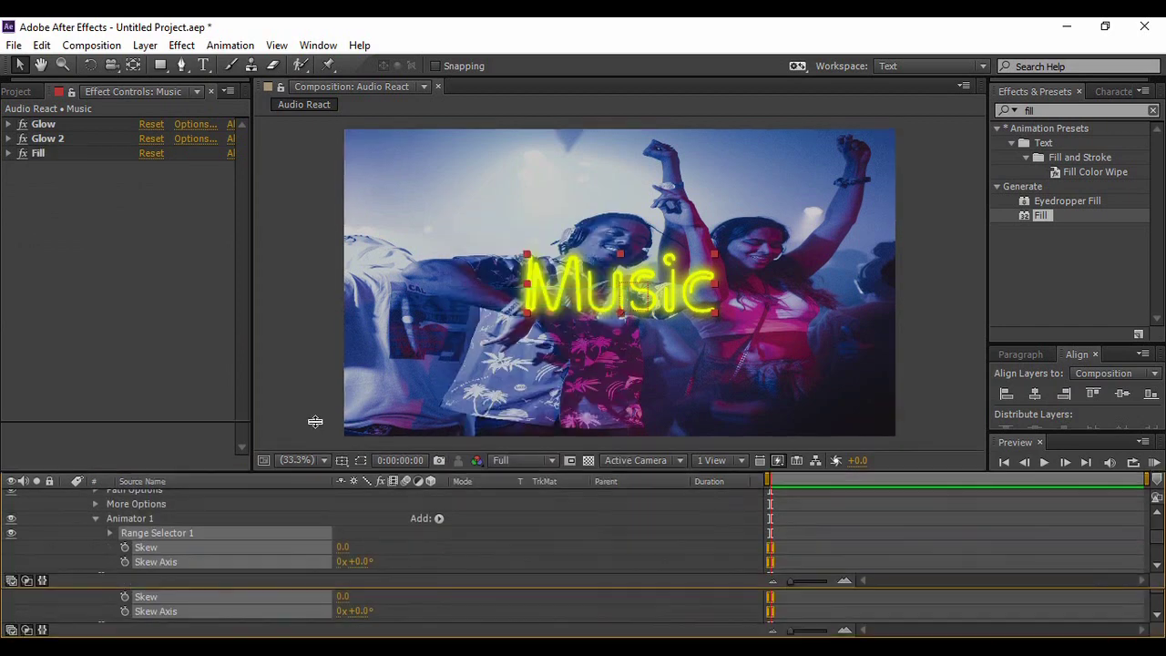
left_click(109, 533)
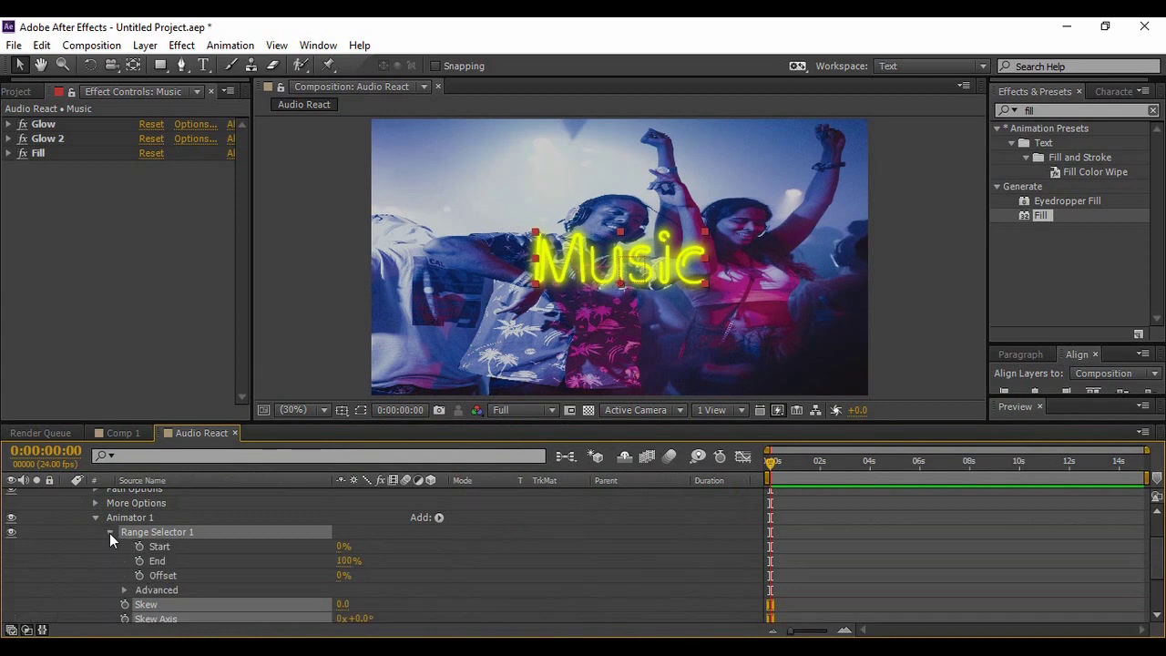
left_click(110, 533)
left_click(110, 533)
left_click(124, 590)
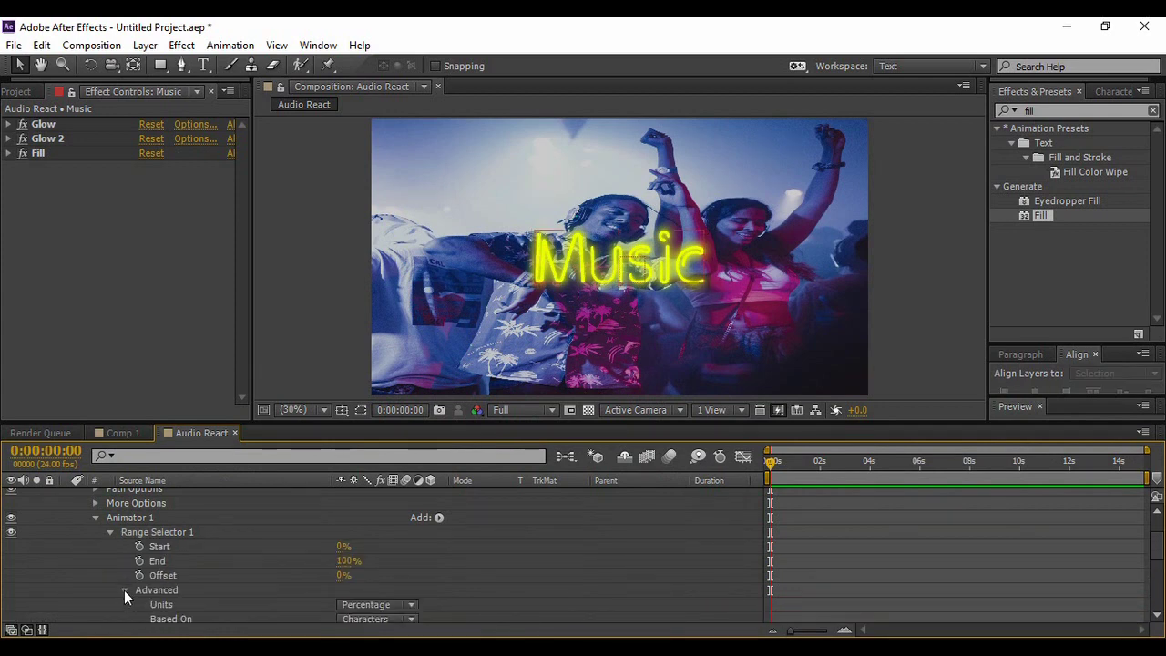
scroll(138, 568, "down", 3)
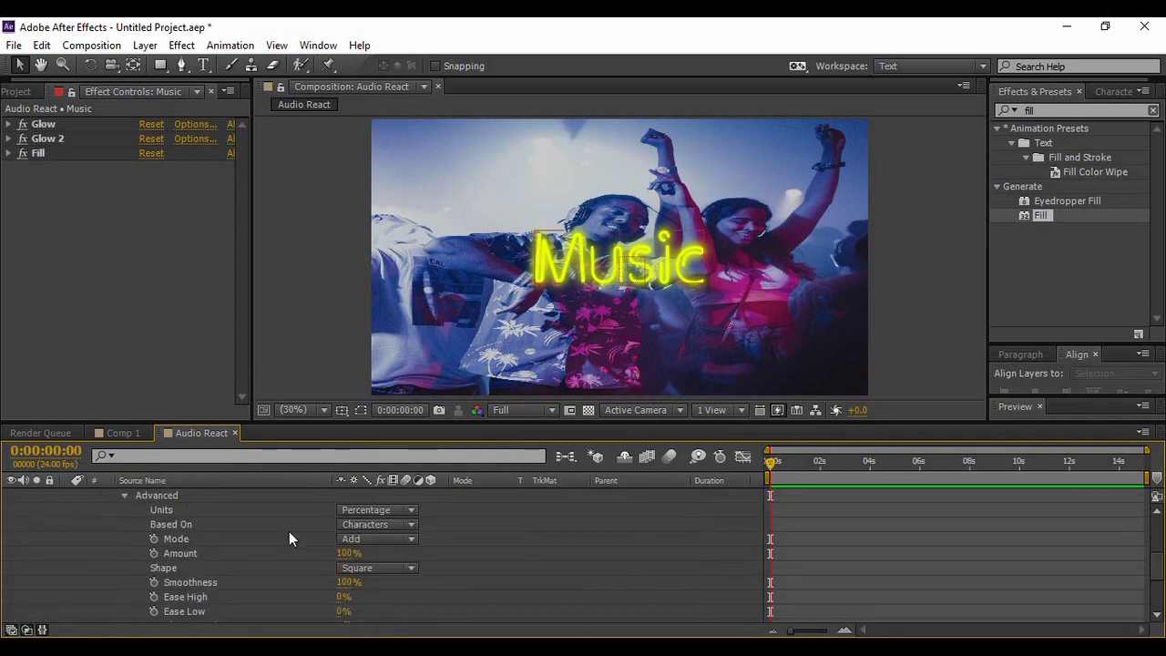
left_click(367, 526)
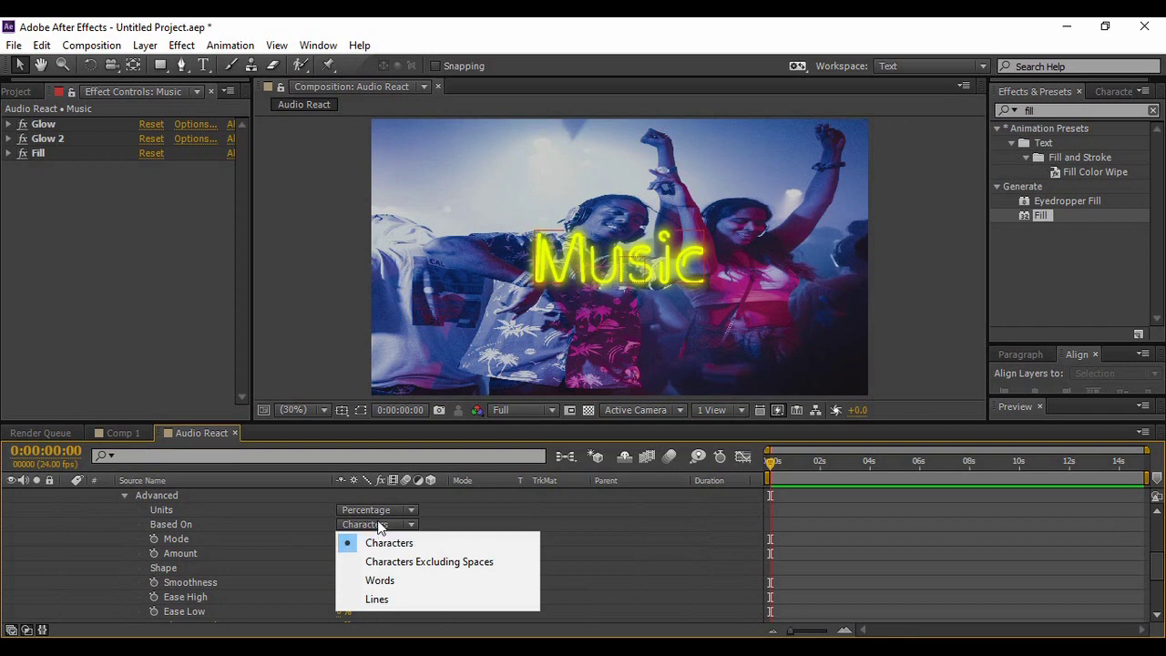
left_click(385, 580)
Step: Skew the Music text by -13 with a 17° skew axis
scroll(1160, 552, "up", 3)
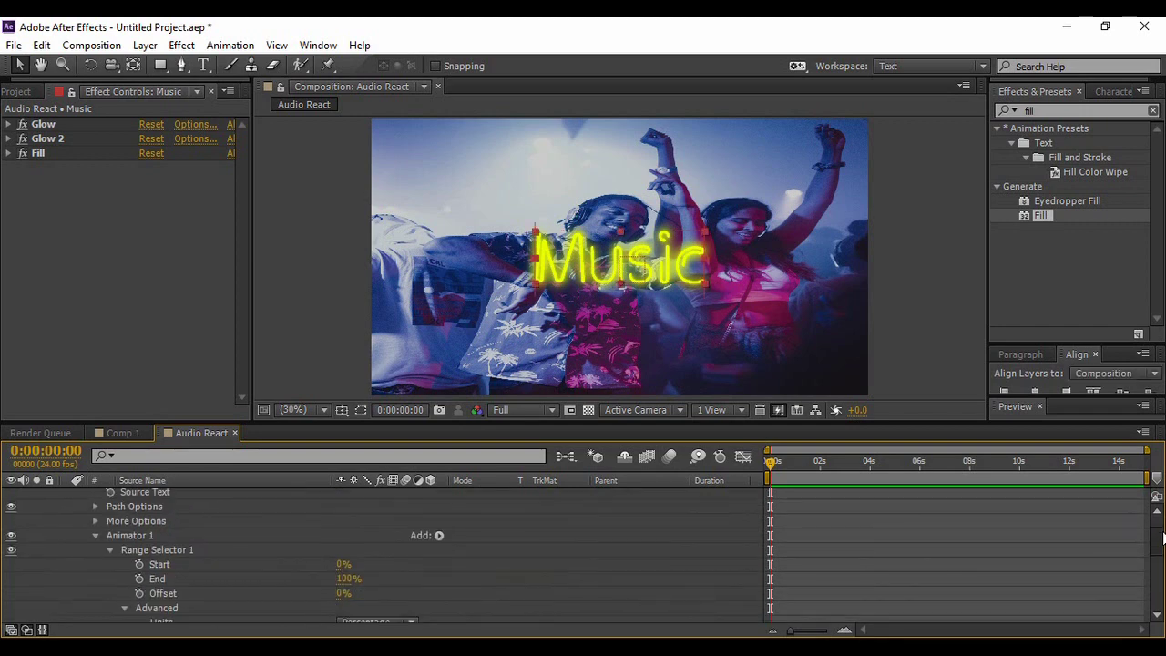
scroll(1161, 552, "down", 5)
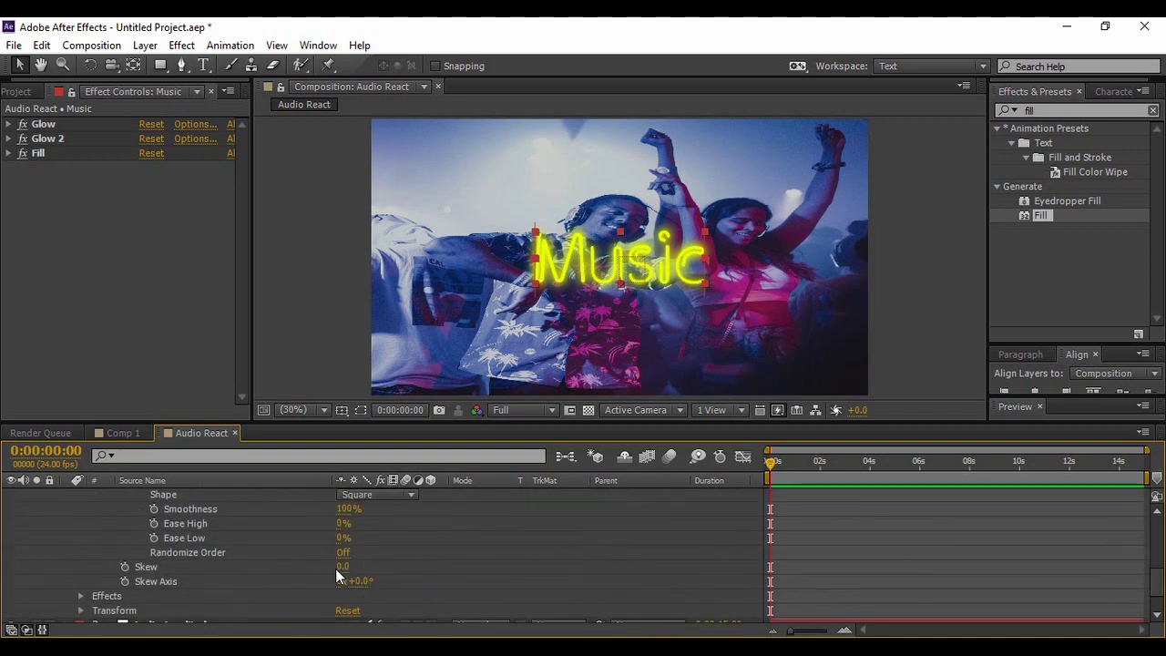
left_click_drag(339, 567, 377, 580)
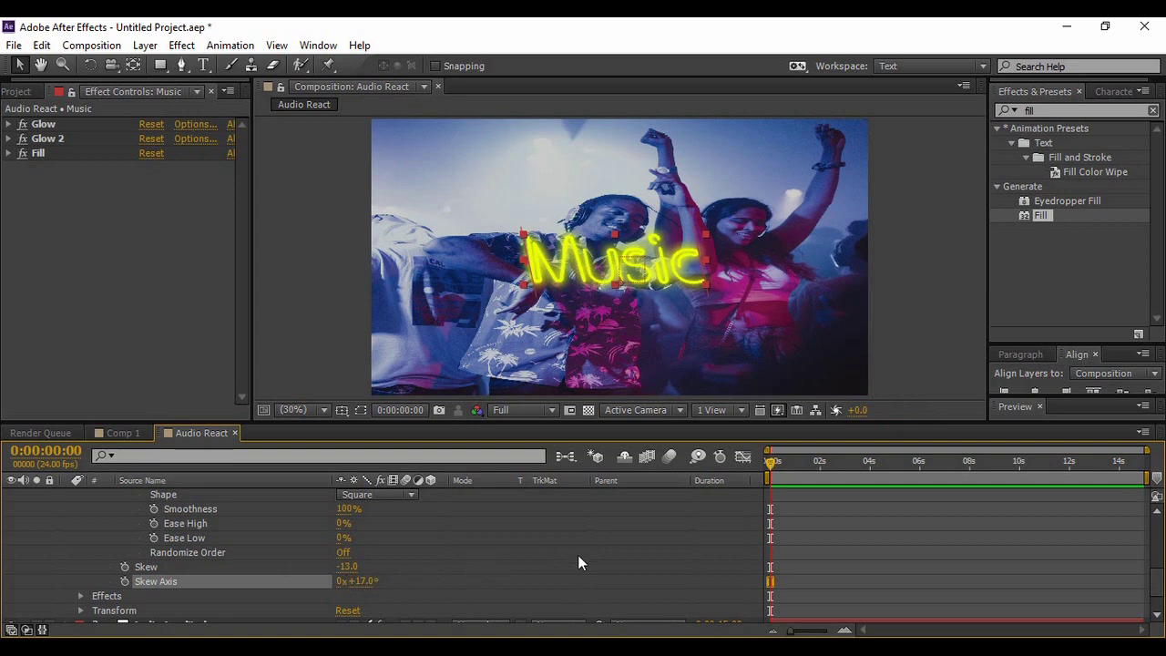
scroll(1157, 579, "up", 10)
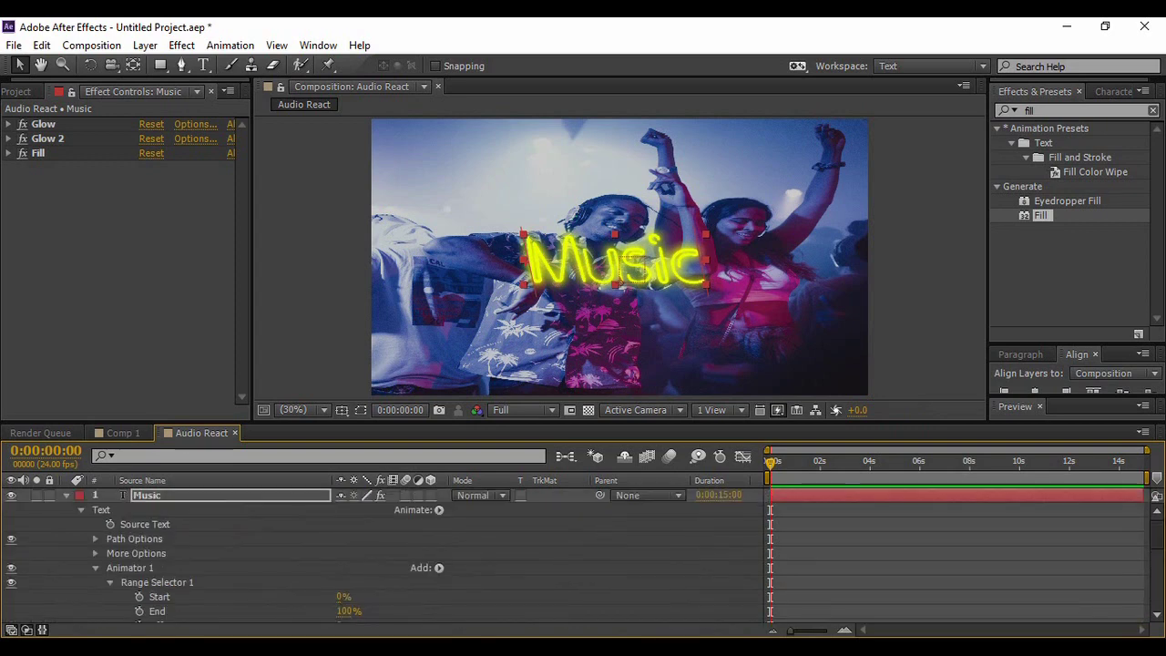
Step: Collapse the Music layer and move Audio Amplitude to the top of the layer stack
left_click(65, 496)
left_click(301, 580)
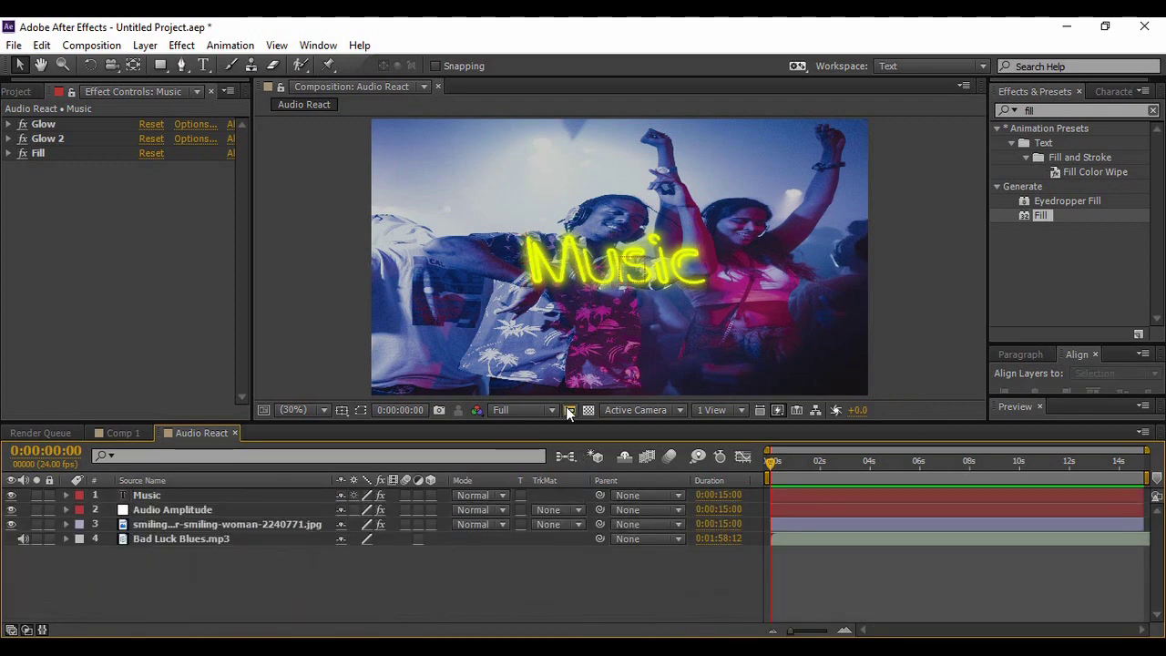
left_click_drag(552, 421, 560, 468)
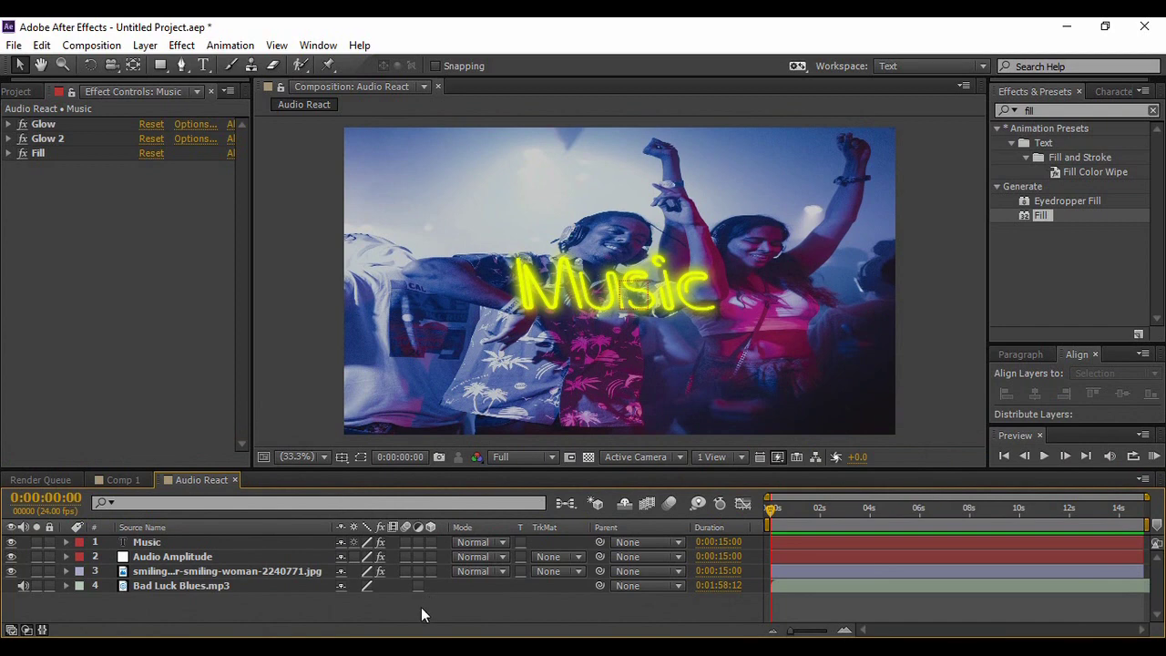
left_click(188, 558)
key("ctrl+]")
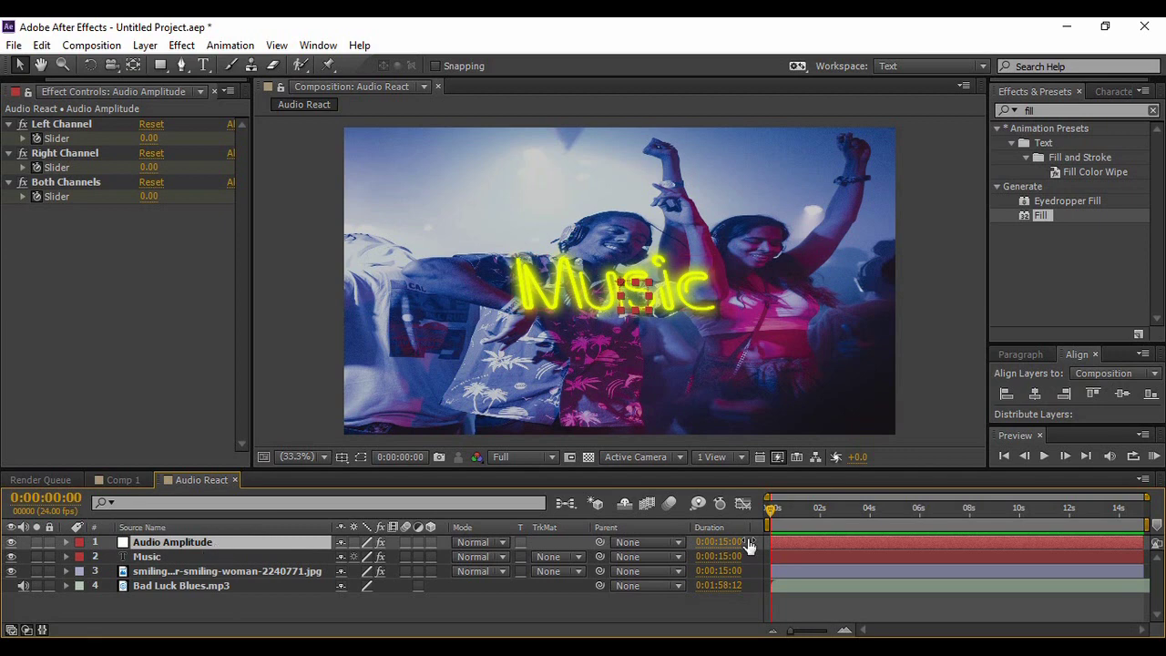
key("F4")
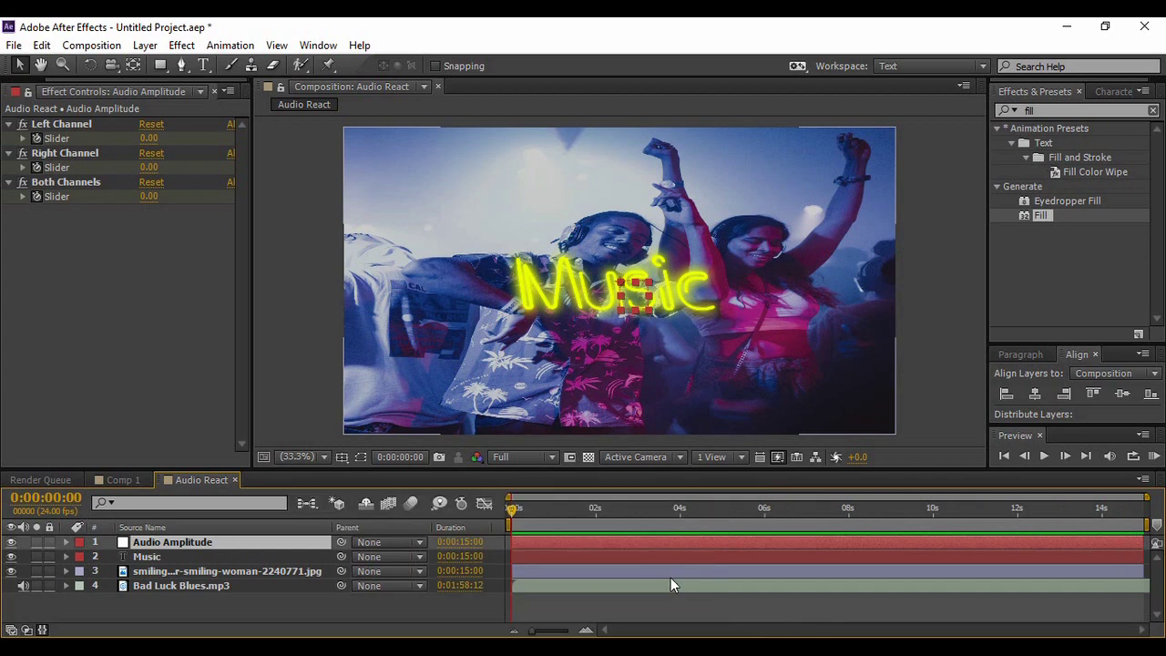
left_click_drag(811, 466, 810, 324)
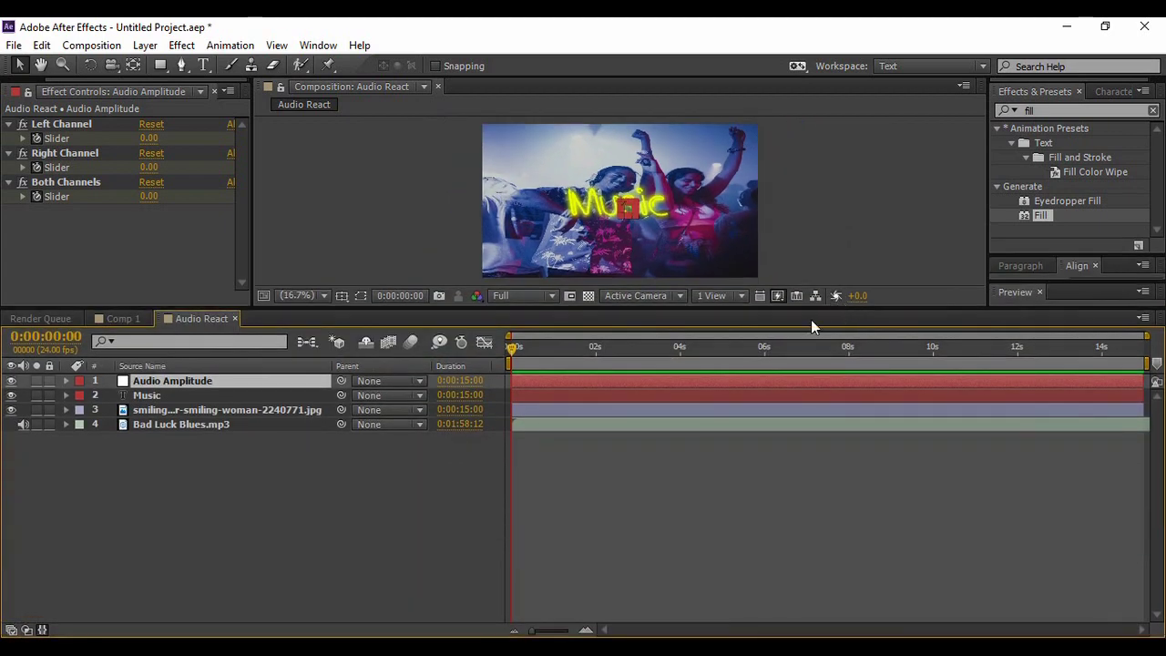
Step: Delete Audio Amplitude's Left and Right Channel effects, keeping only Both Channels
left_click(363, 489)
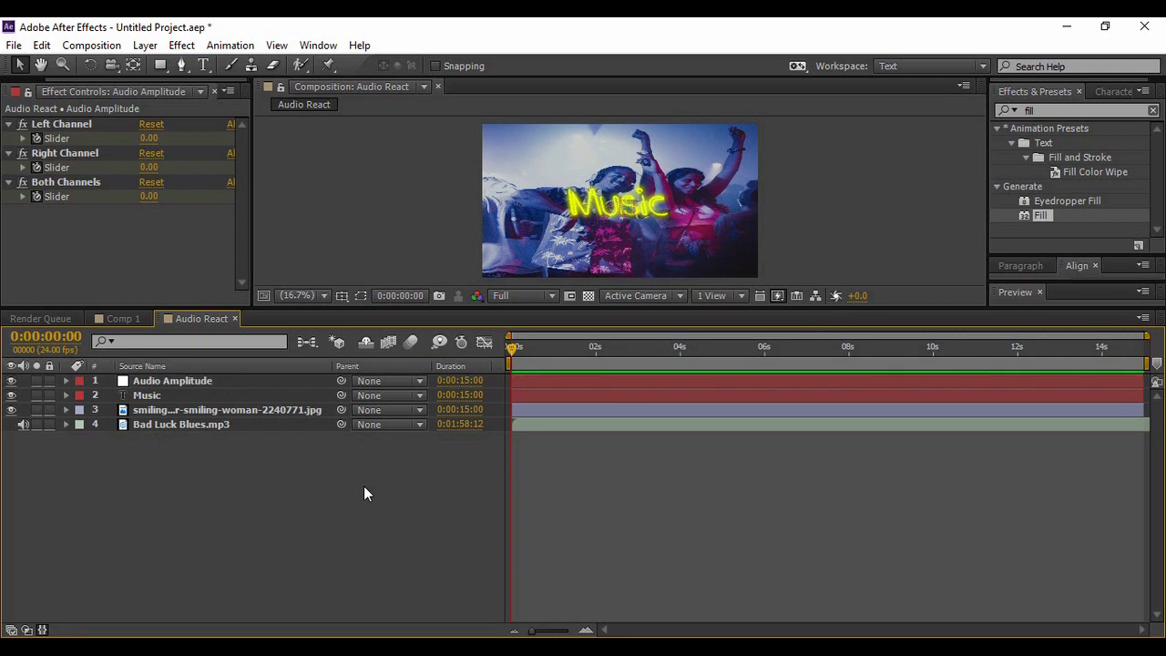
key("u")
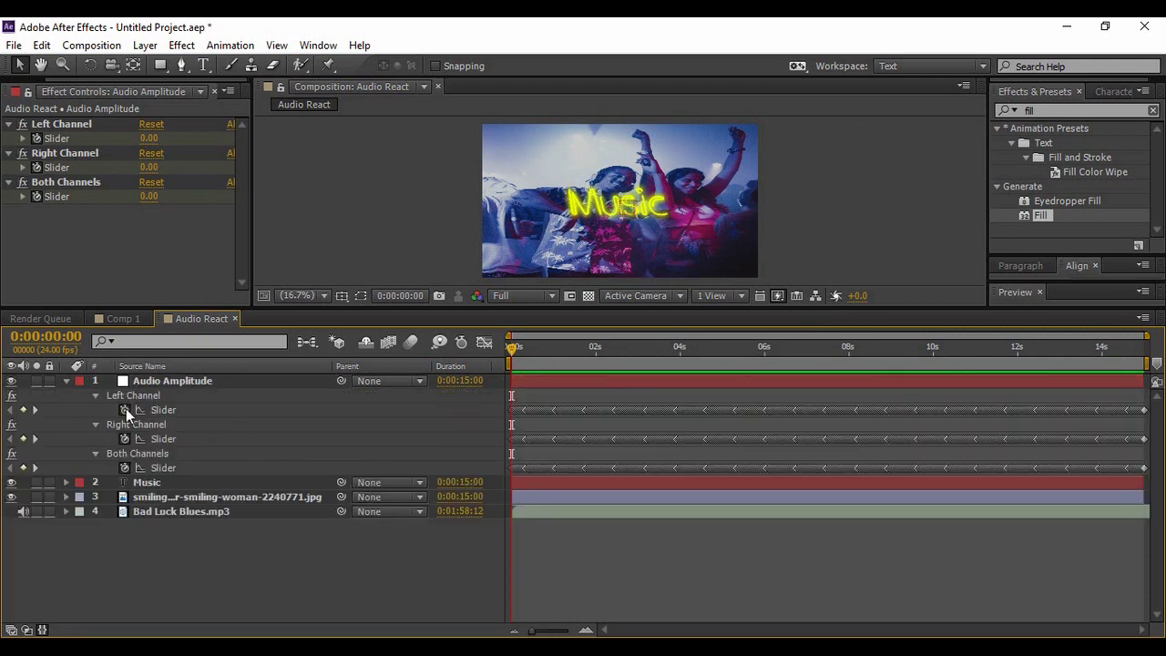
left_click(95, 396)
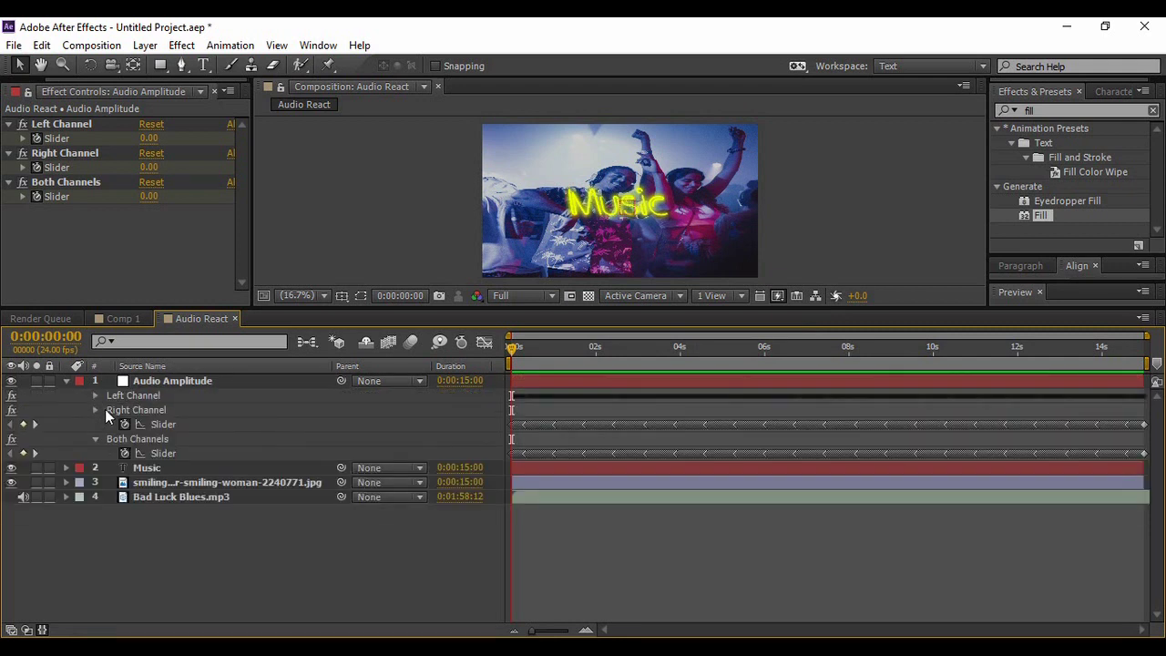
left_click(95, 410)
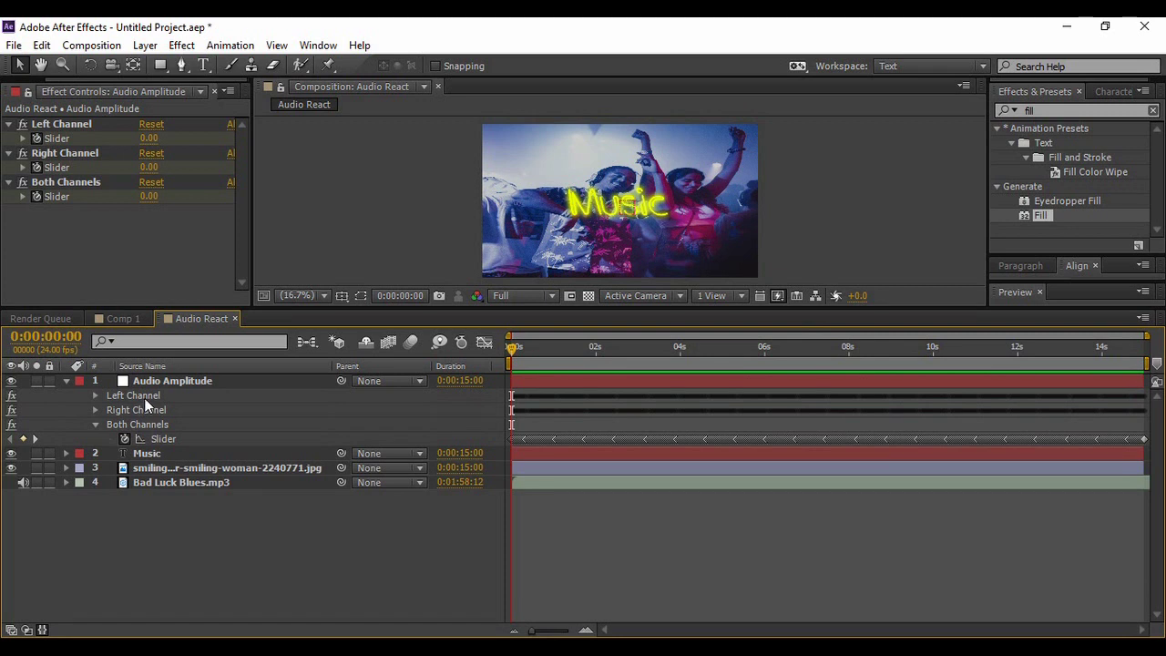
left_click(133, 395)
left_click(137, 410, "shift")
key("Delete")
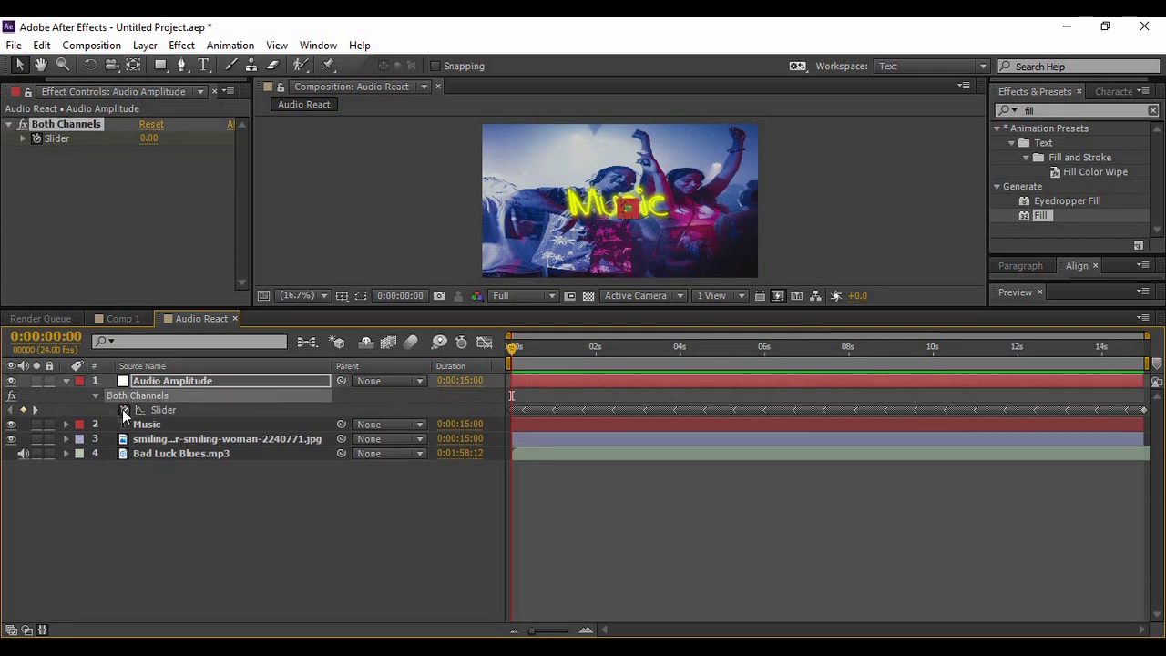
Step: Show the Audio Amplitude Slider's curve in the Graph Editor, with extra vertical room
left_click(485, 342)
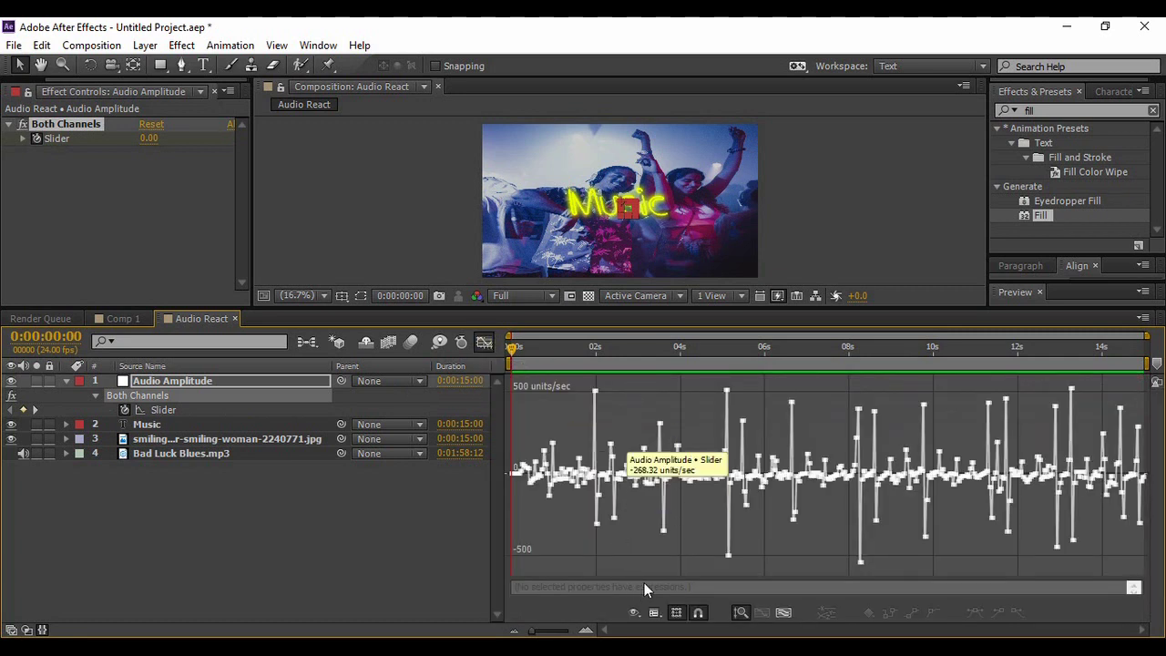
left_click(654, 614)
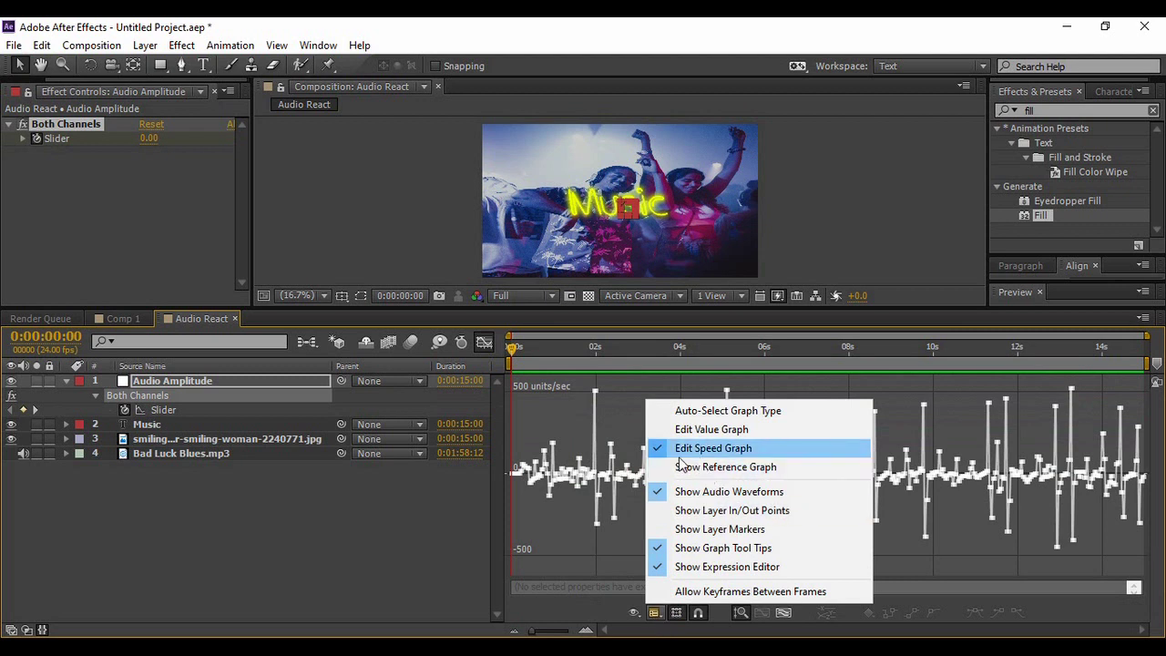
left_click(477, 542)
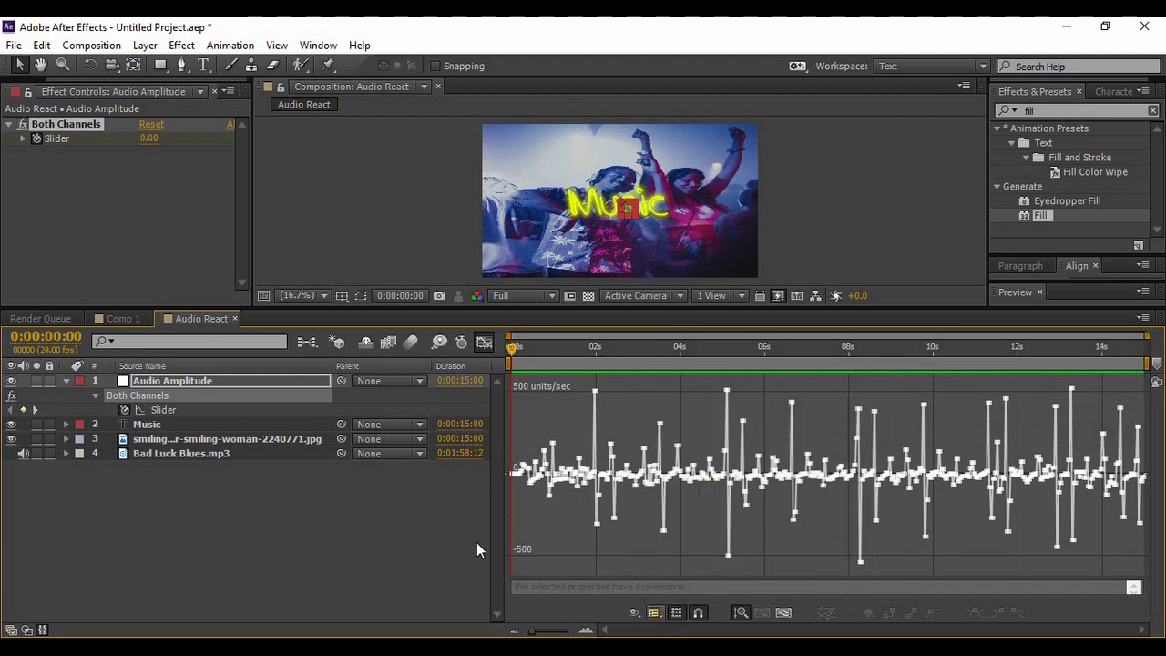
left_click(476, 542)
left_click(190, 379)
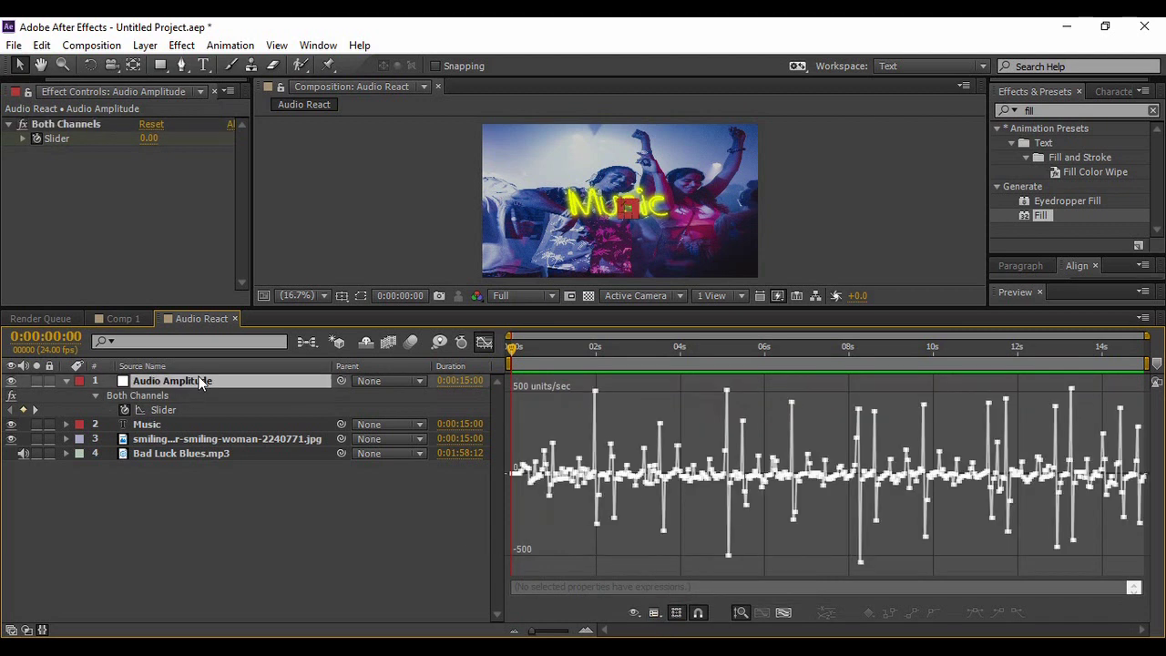
left_click_drag(697, 304, 698, 266)
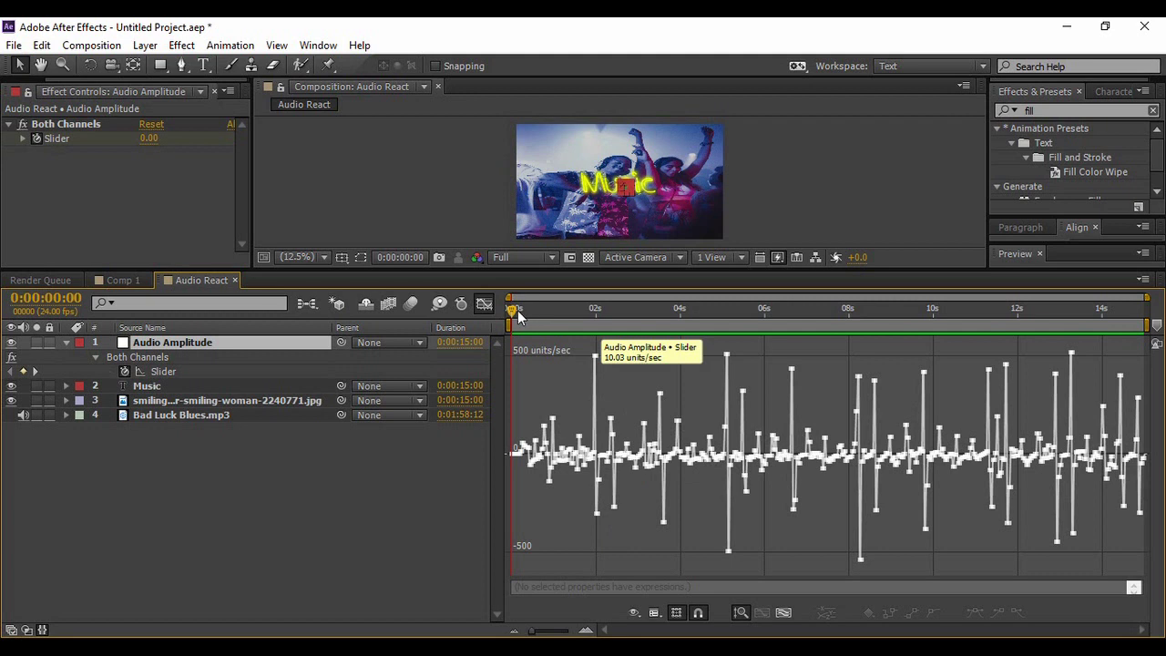
Step: Scrub through time and read the graph's spikes reaching about ±500 units/sec
left_click_drag(517, 314, 1071, 396)
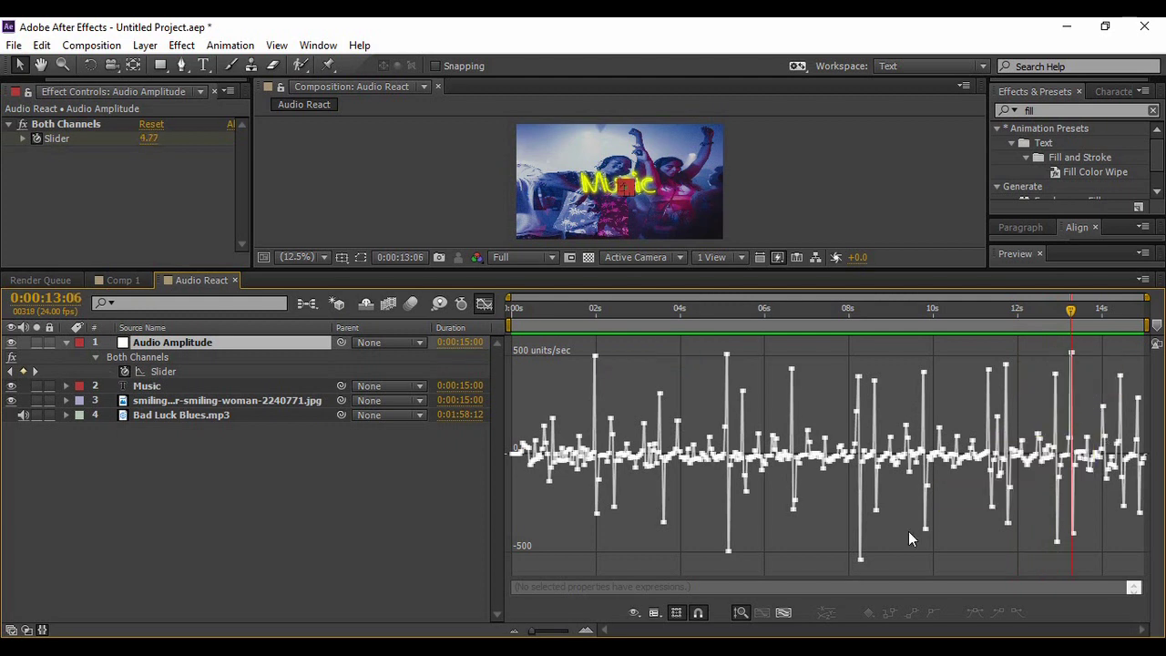
mouse_move(859, 558)
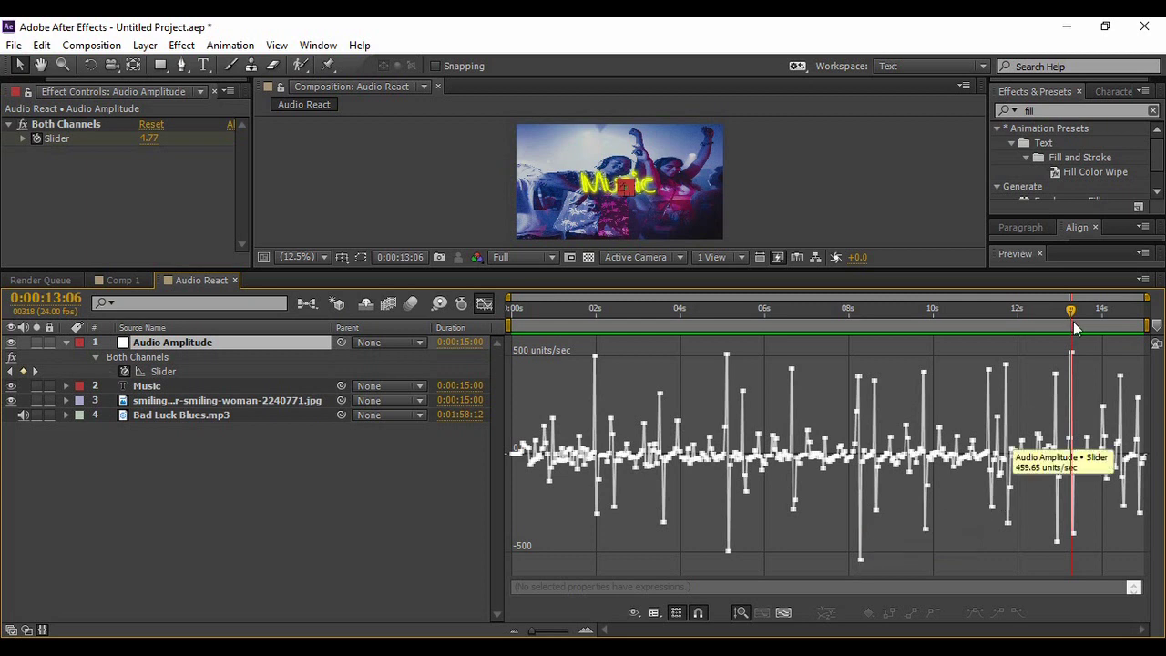
mouse_move(1072, 355)
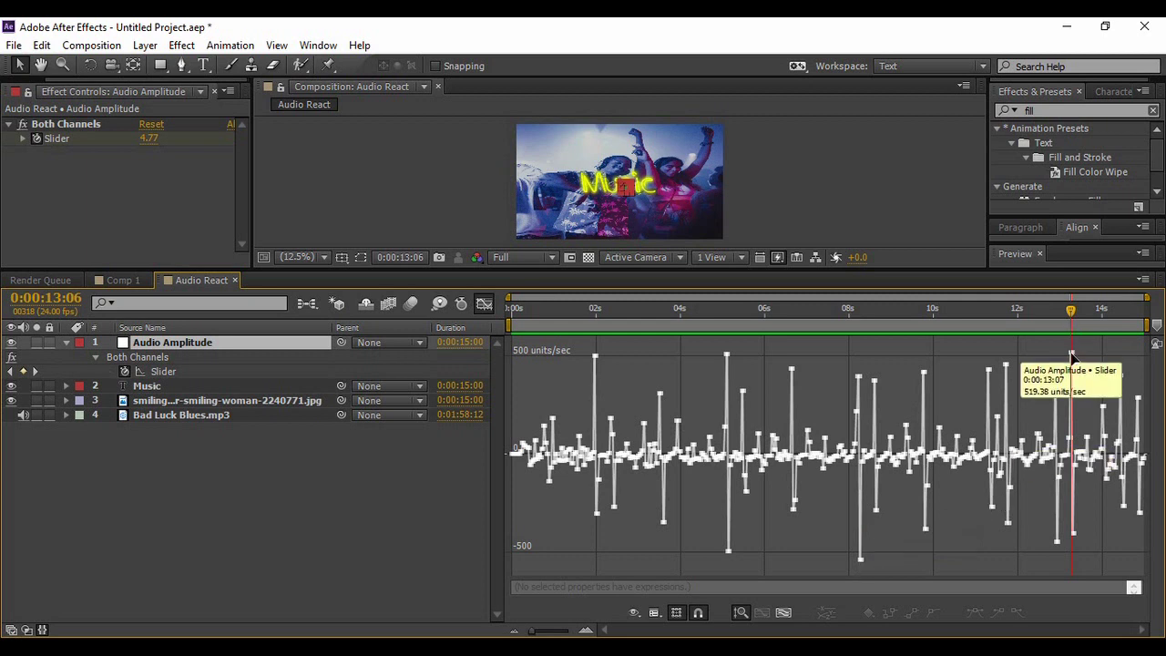
mouse_move(1005, 439)
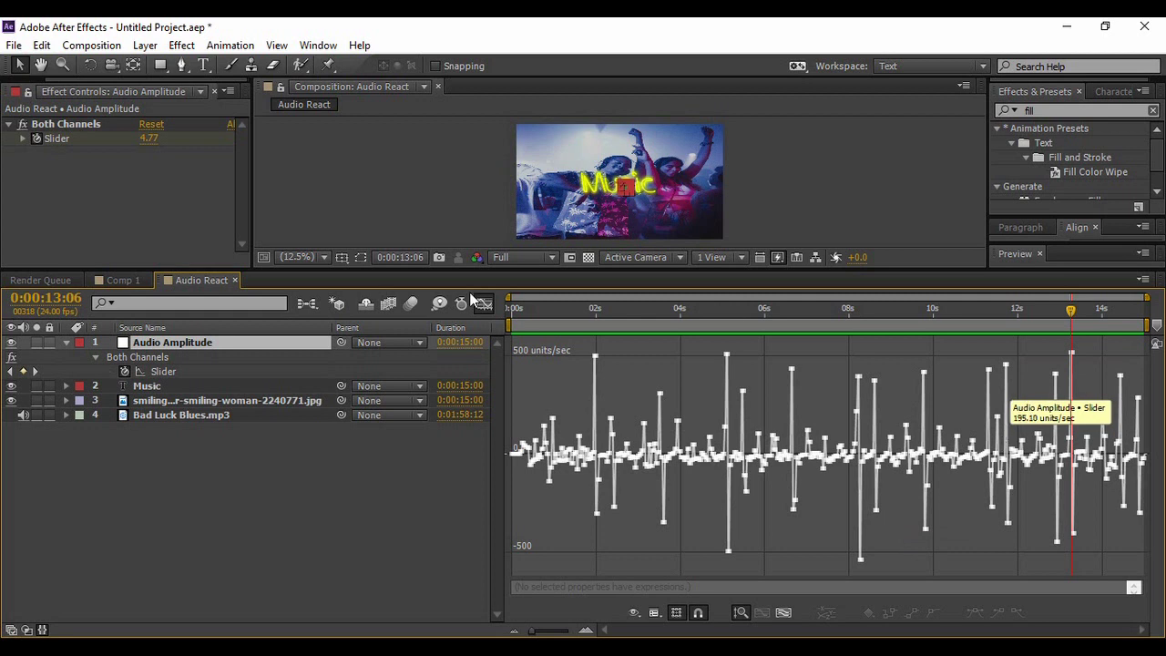
Step: Replace the Slider's expression with linear(value,-500,500,100,400) taken from Notepad
left_click(125, 372, "alt")
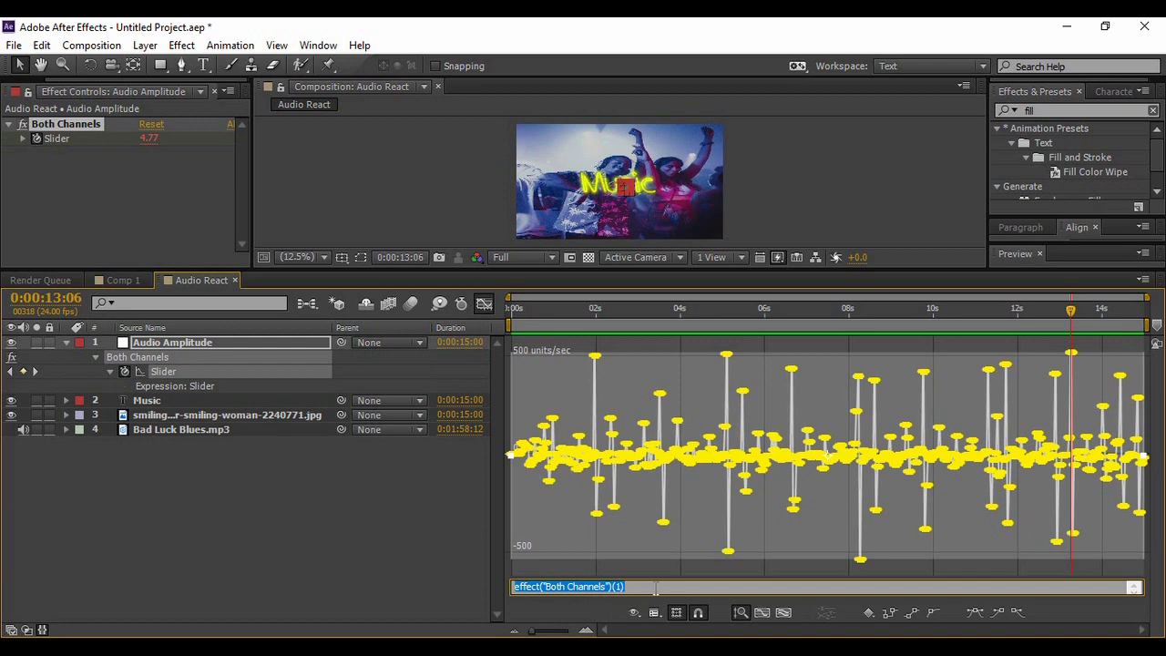
key("BackSpace")
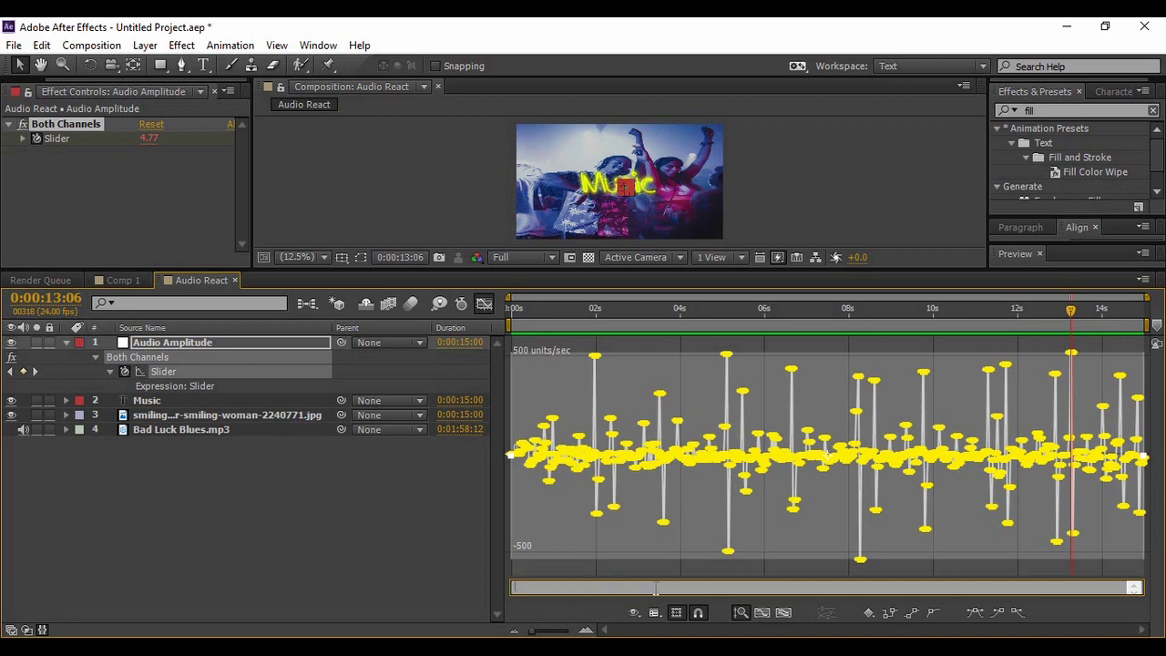
key("alt+Tab")
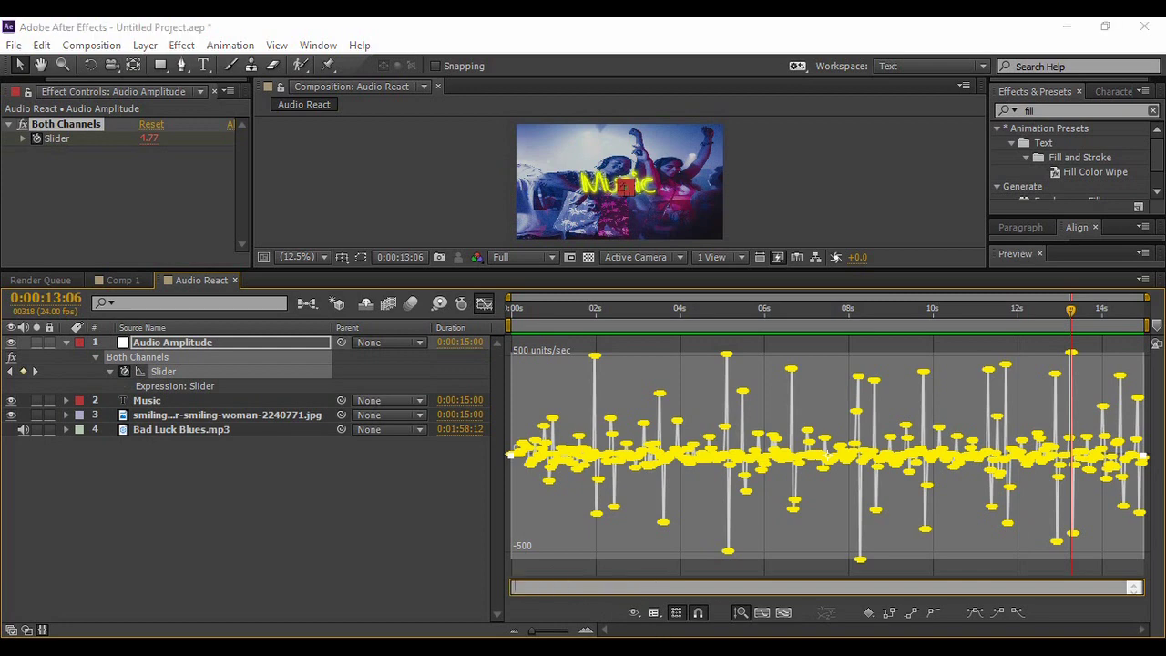
left_click_drag(446, 117, 3, 114)
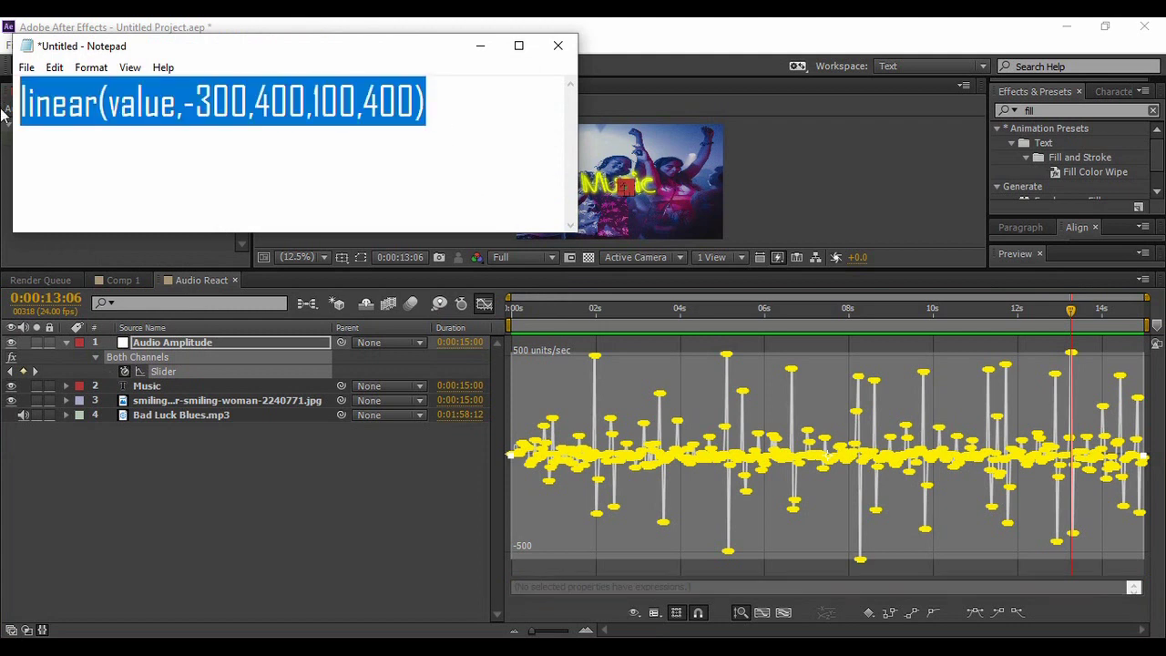
key("ctrl+x")
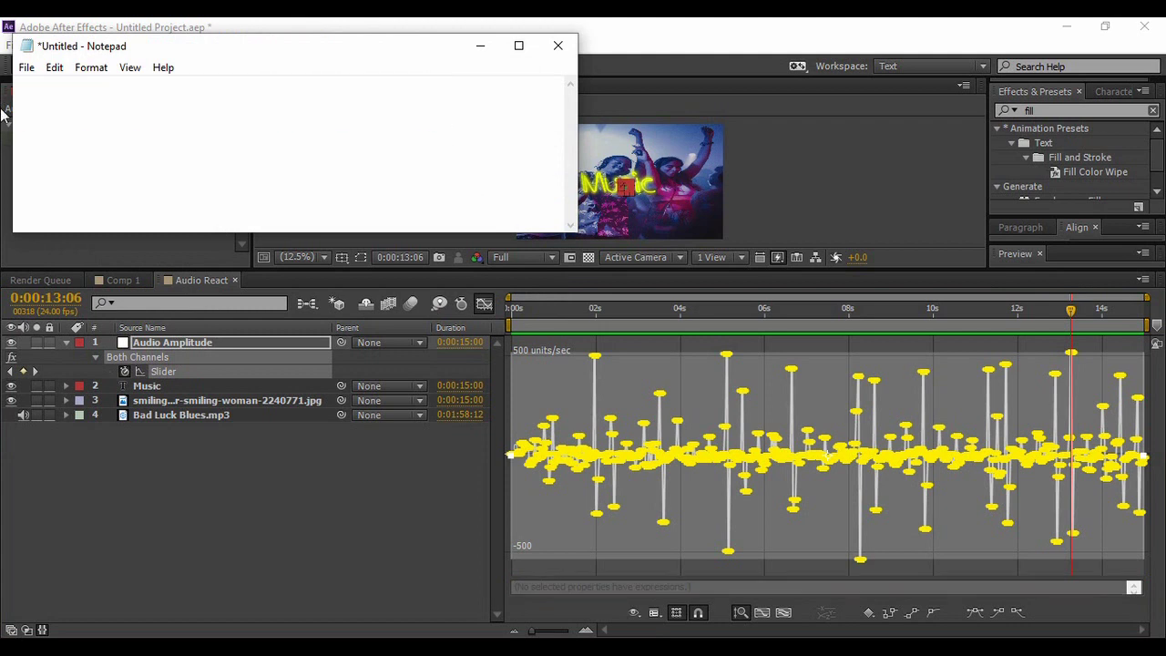
left_click(550, 583)
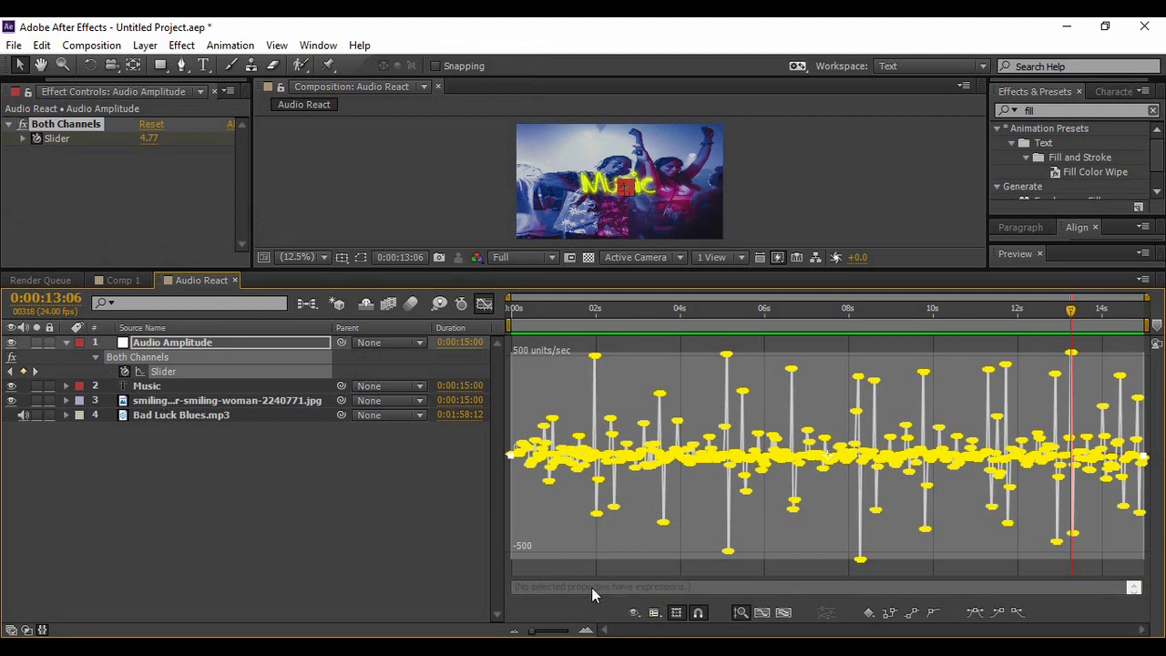
key("ctrl+v")
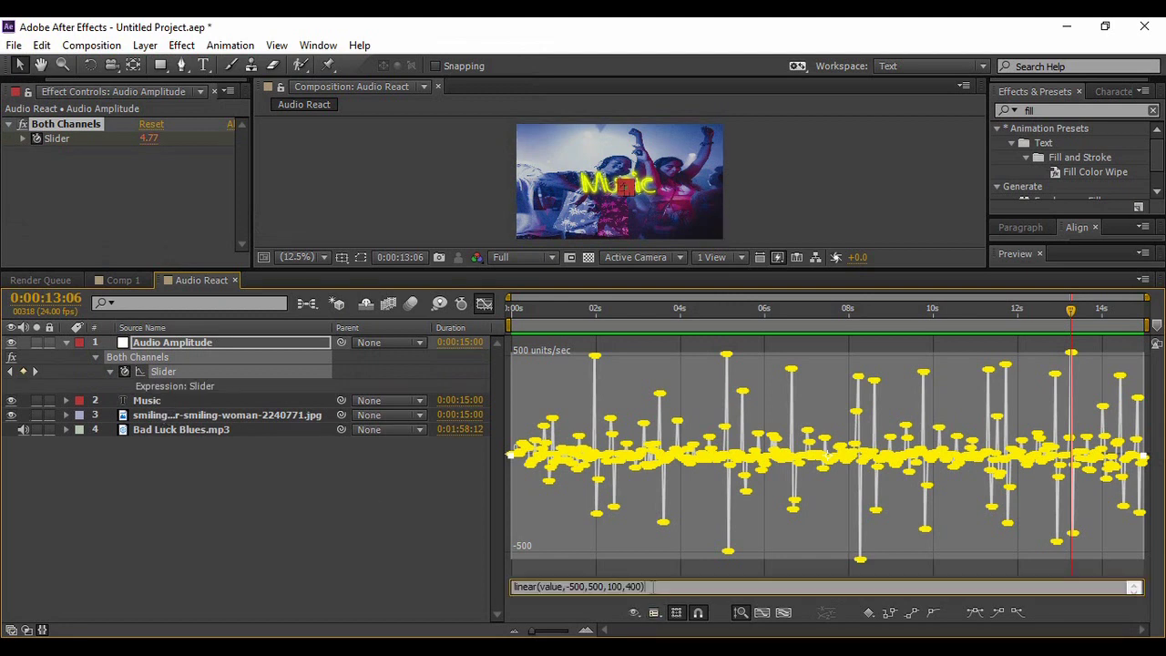
Step: Collapse the Audio Amplitude layer, return to layer bars, enlarge the composition view, select Music text
left_click(241, 515)
left_click(64, 342)
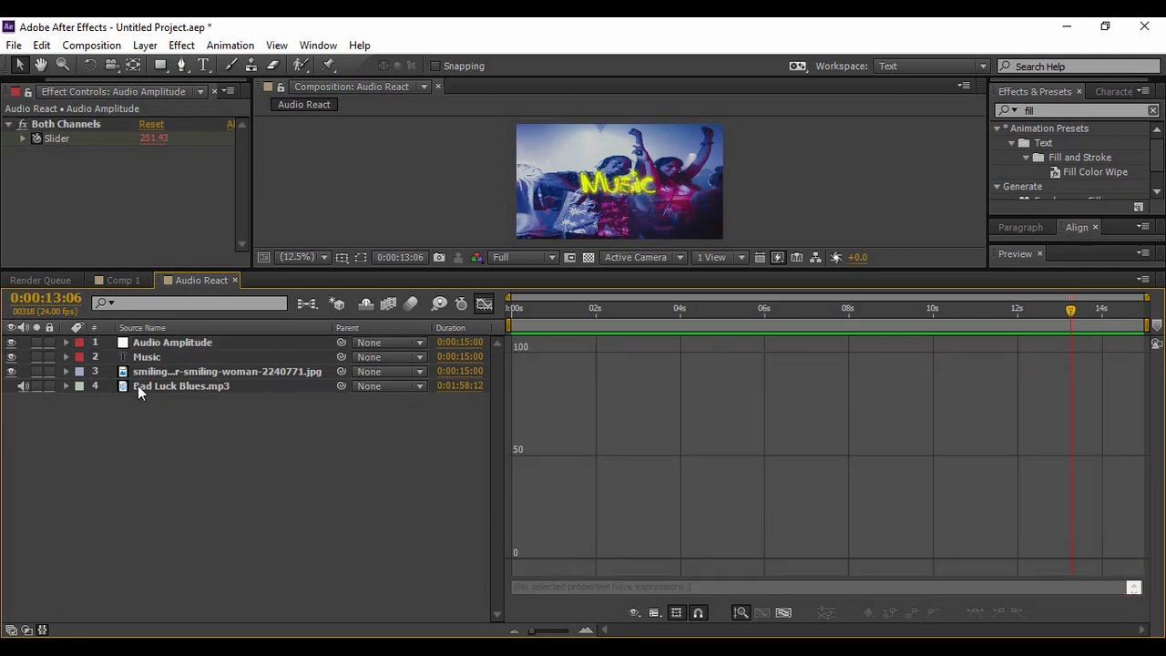
left_click(485, 304)
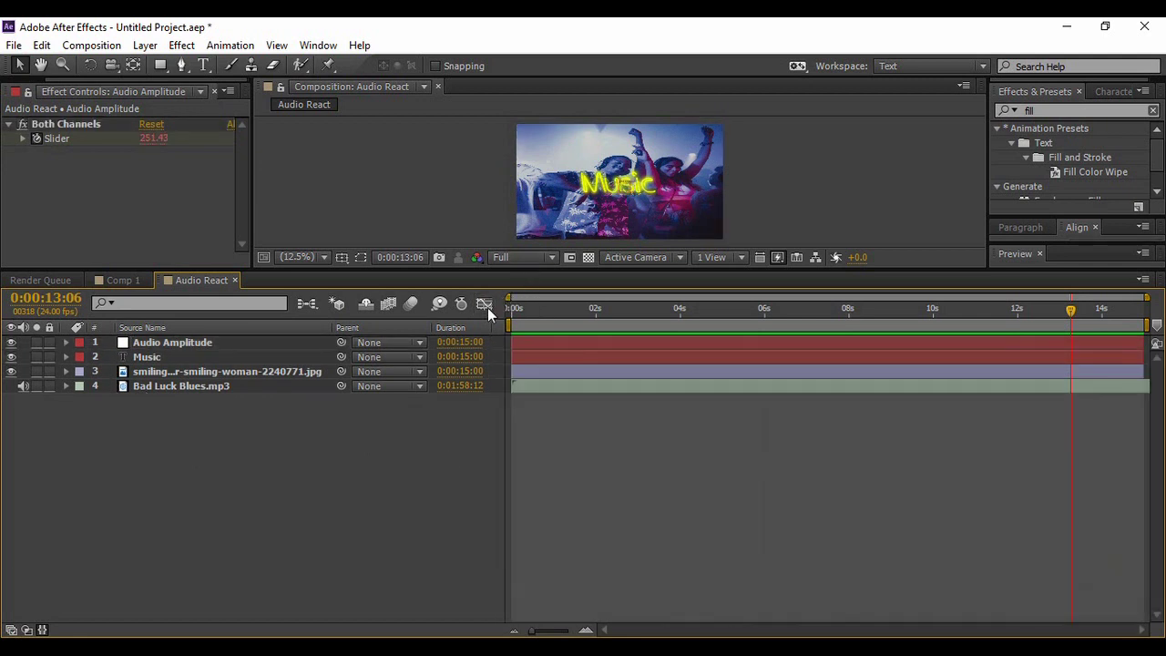
left_click_drag(540, 267, 629, 472)
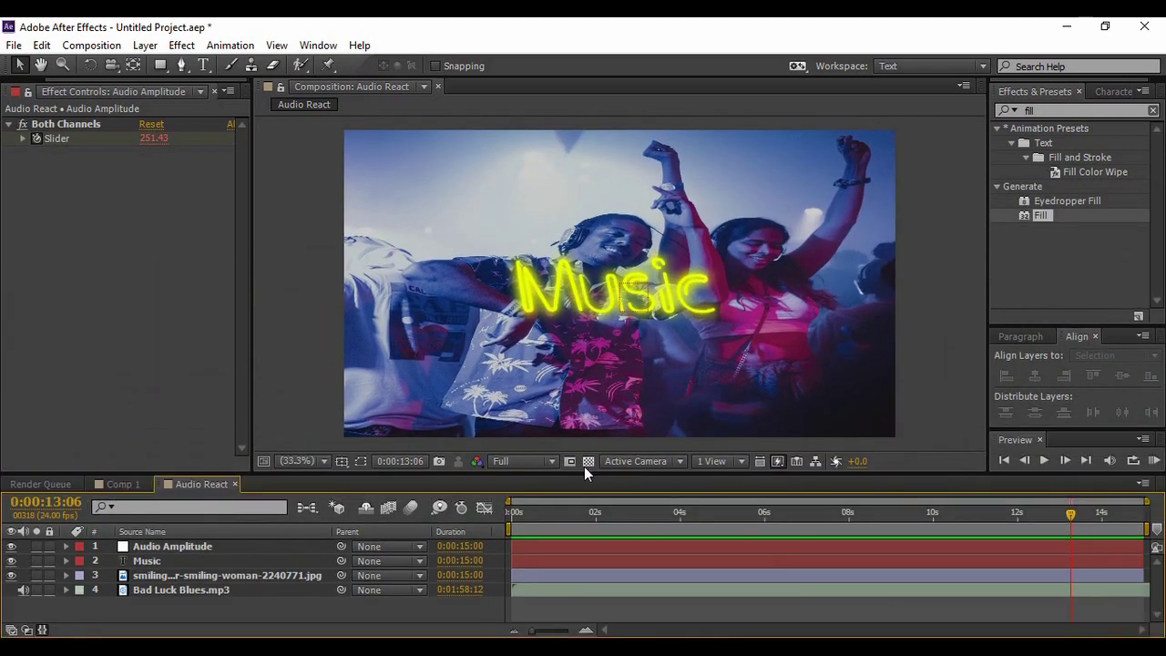
left_click(160, 560)
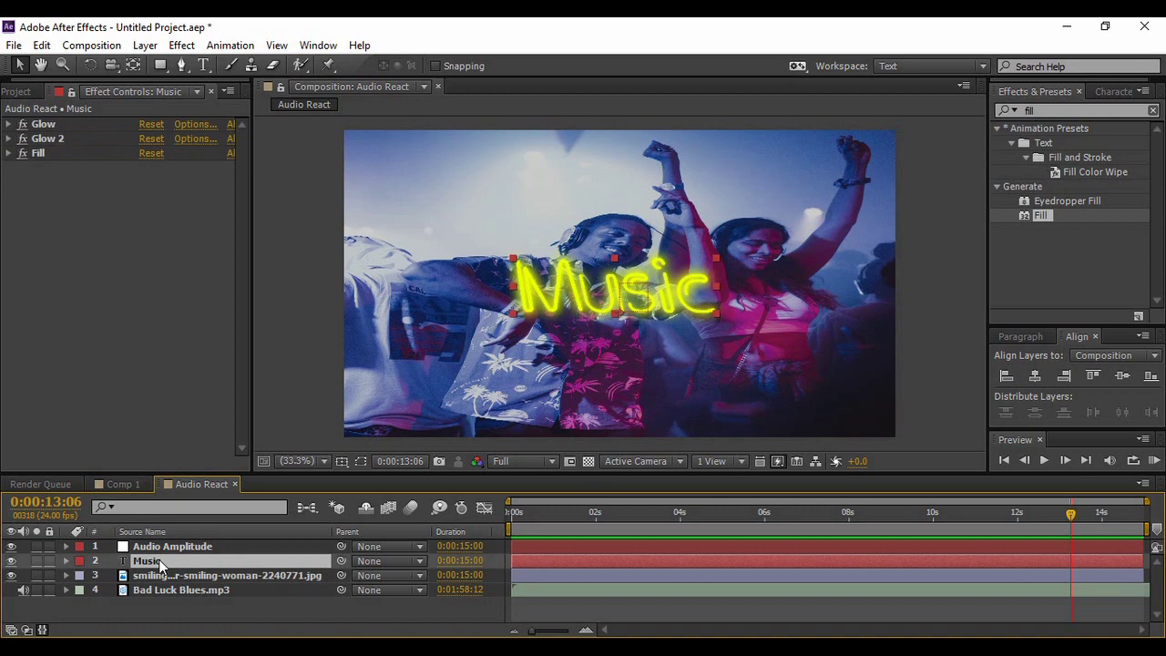
Step: Pick-whip the Music layer's Scale expression to the Audio Amplitude Slider, giving [temp, temp]
key("s")
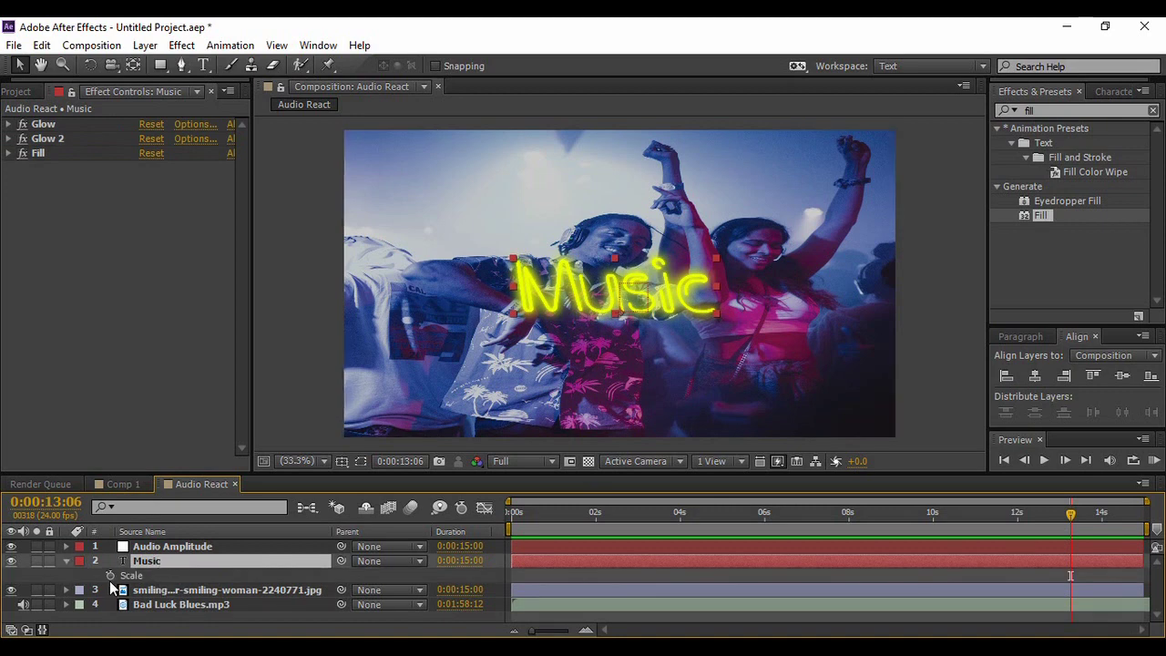
left_click(162, 550)
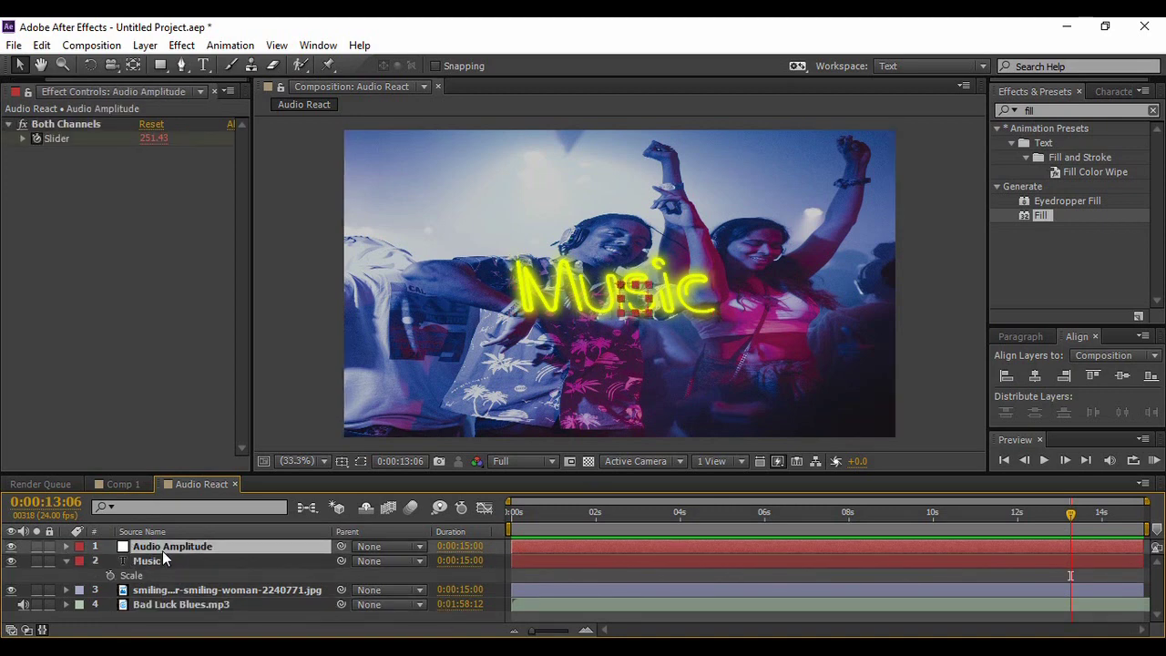
key("u")
left_click_drag(306, 471, 300, 420)
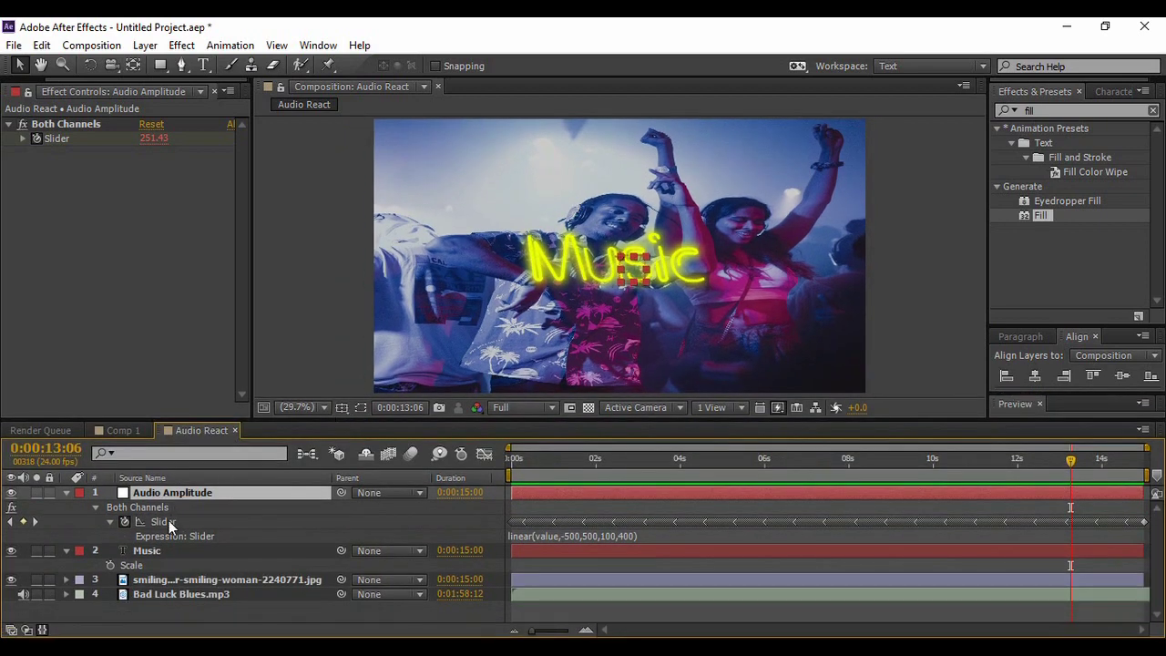
left_click(108, 567, "alt")
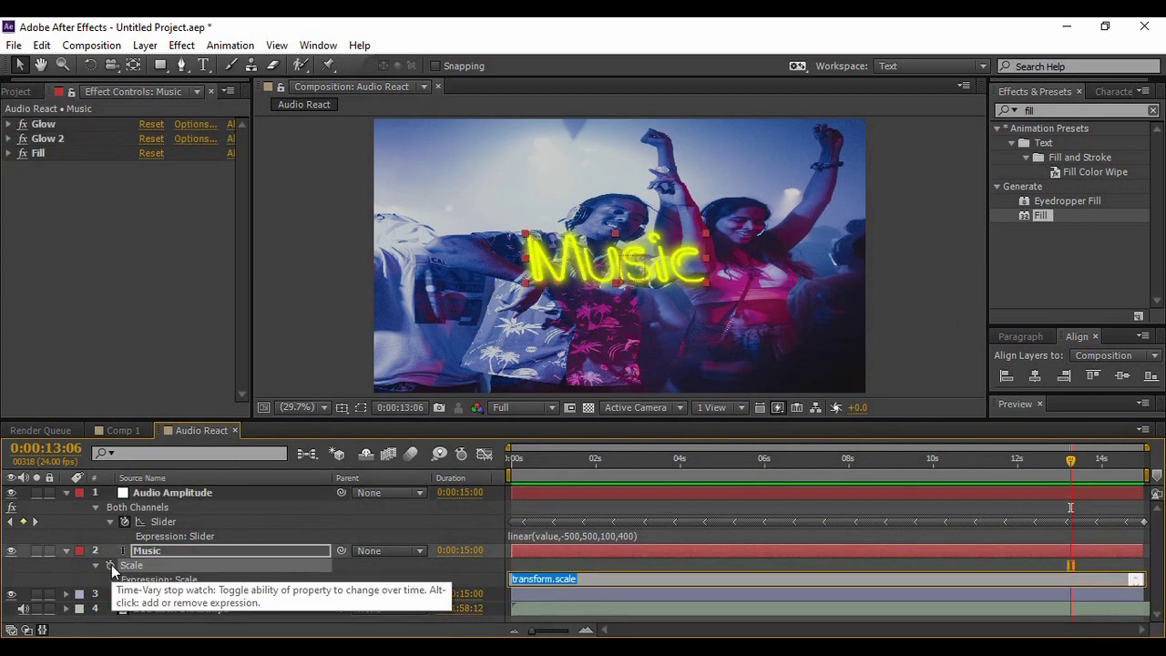
key("KP_Enter")
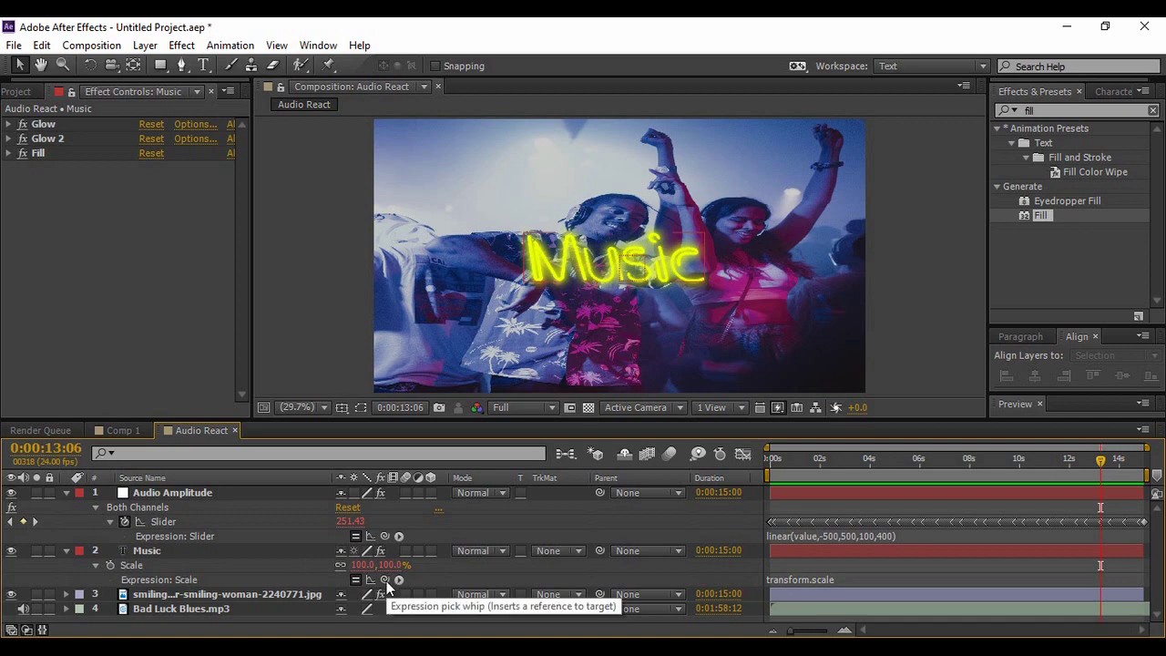
left_click_drag(385, 580, 177, 522)
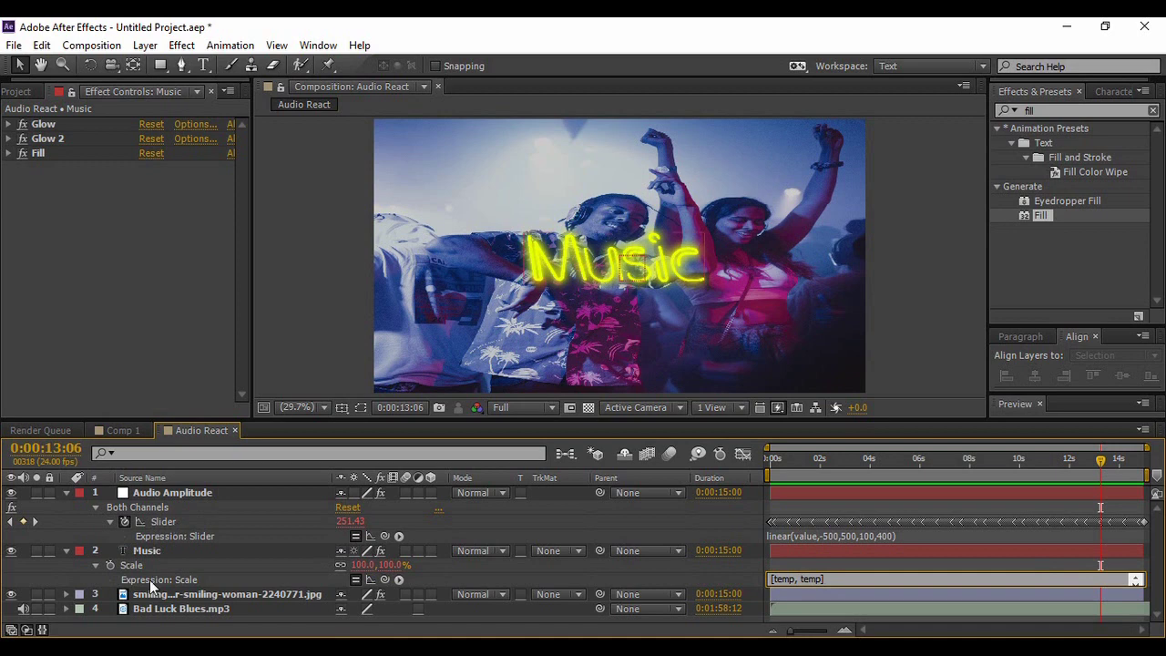
left_click(66, 550)
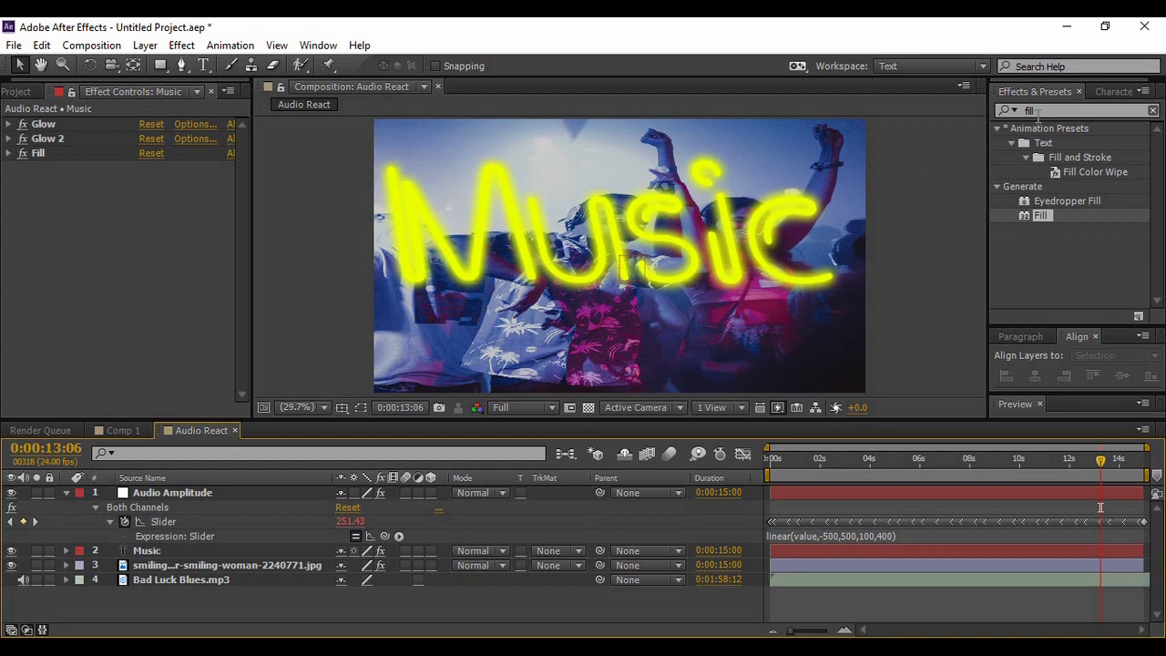
left_click(1008, 110)
Step: Apply a Transform effect to the Music text and scrub its Scale down to 51
type("transf")
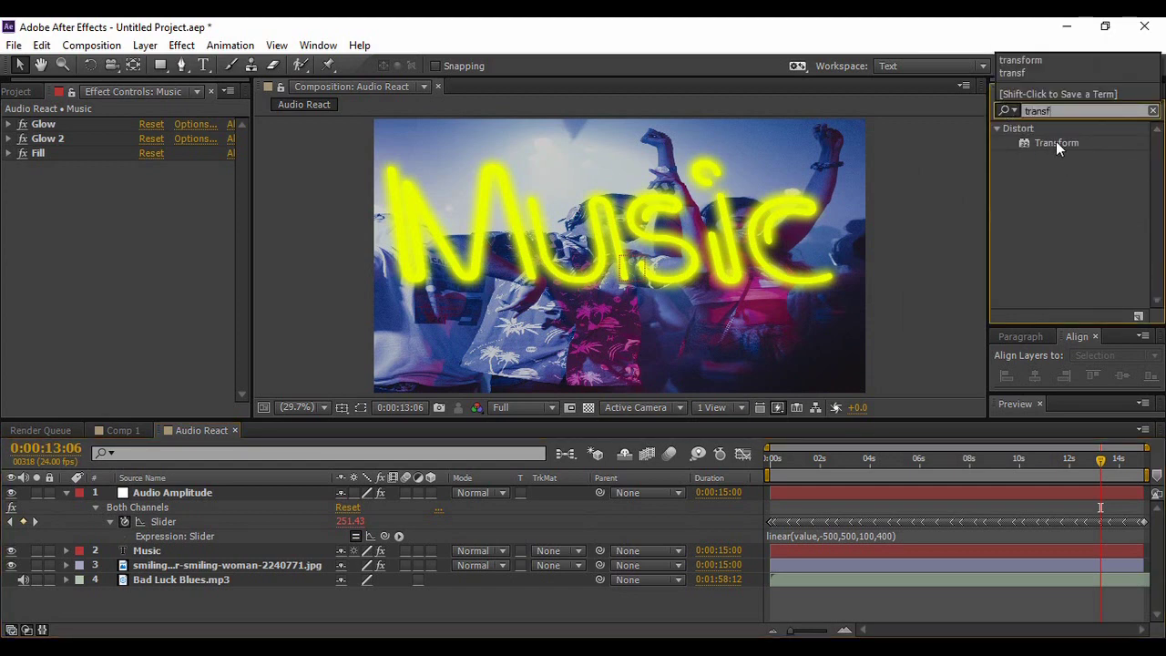
left_click_drag(1056, 143, 201, 551)
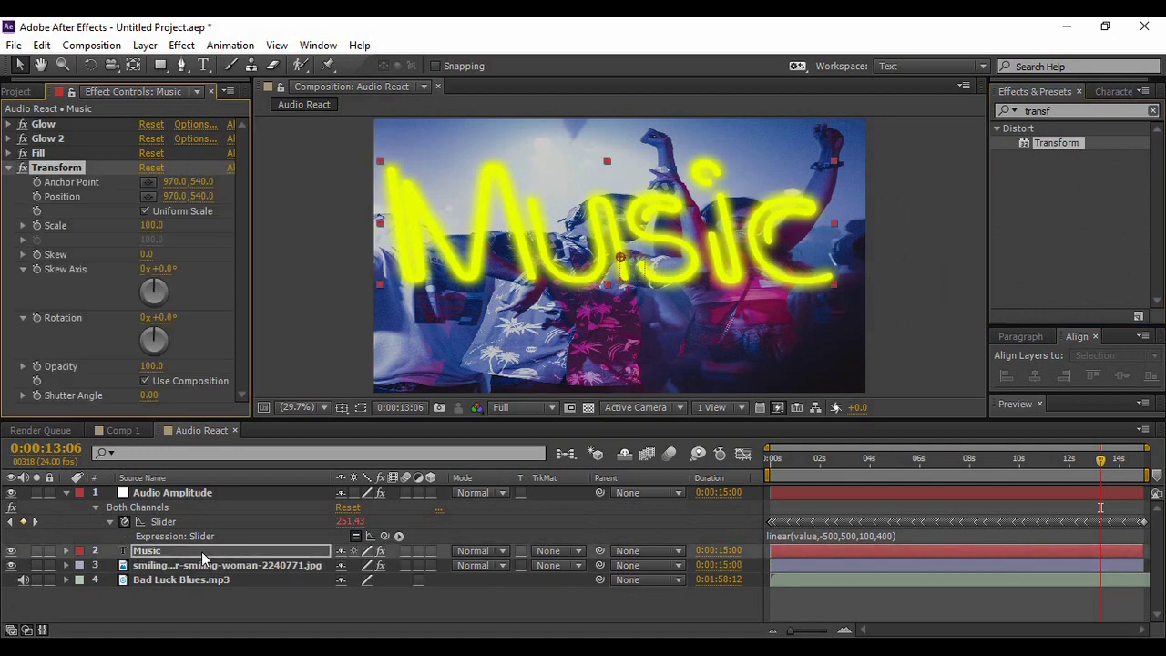
left_click_drag(151, 235, 114, 231)
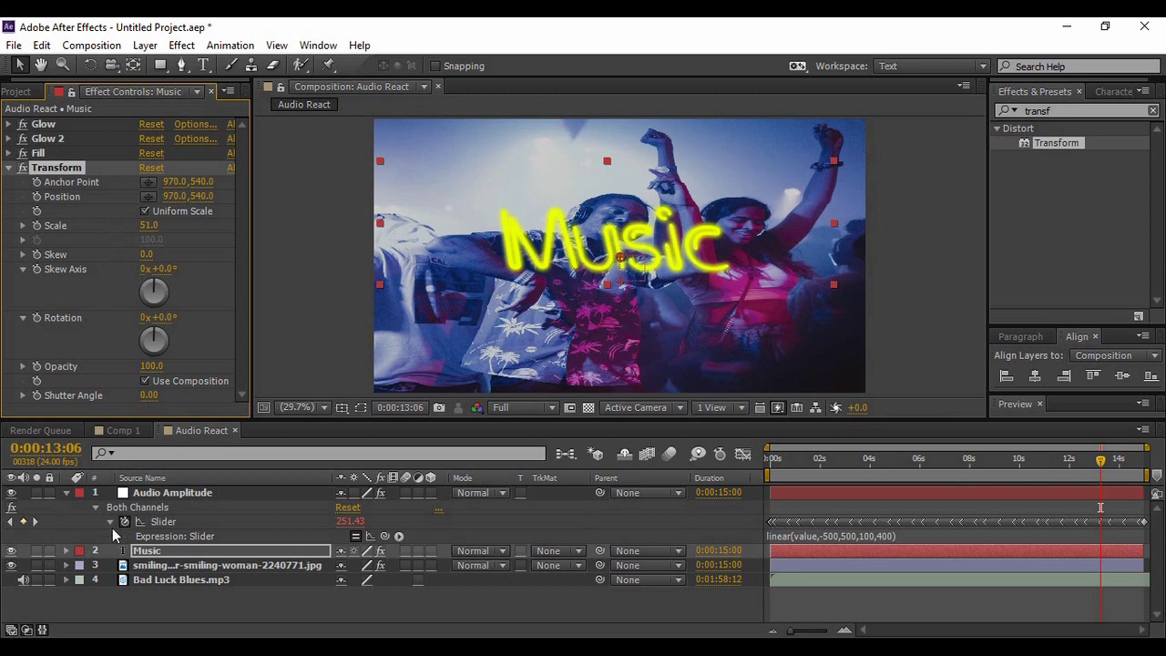
left_click(234, 568)
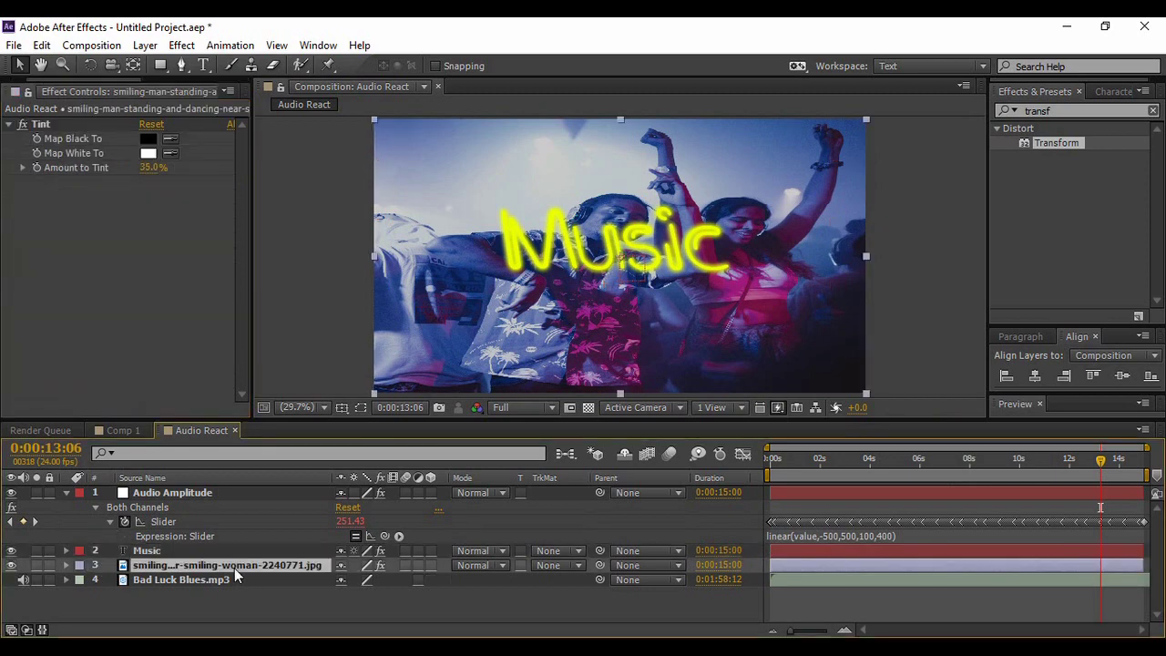
Step: Link the party photo's Scale to the Audio Amplitude Slider with an expression
key("s")
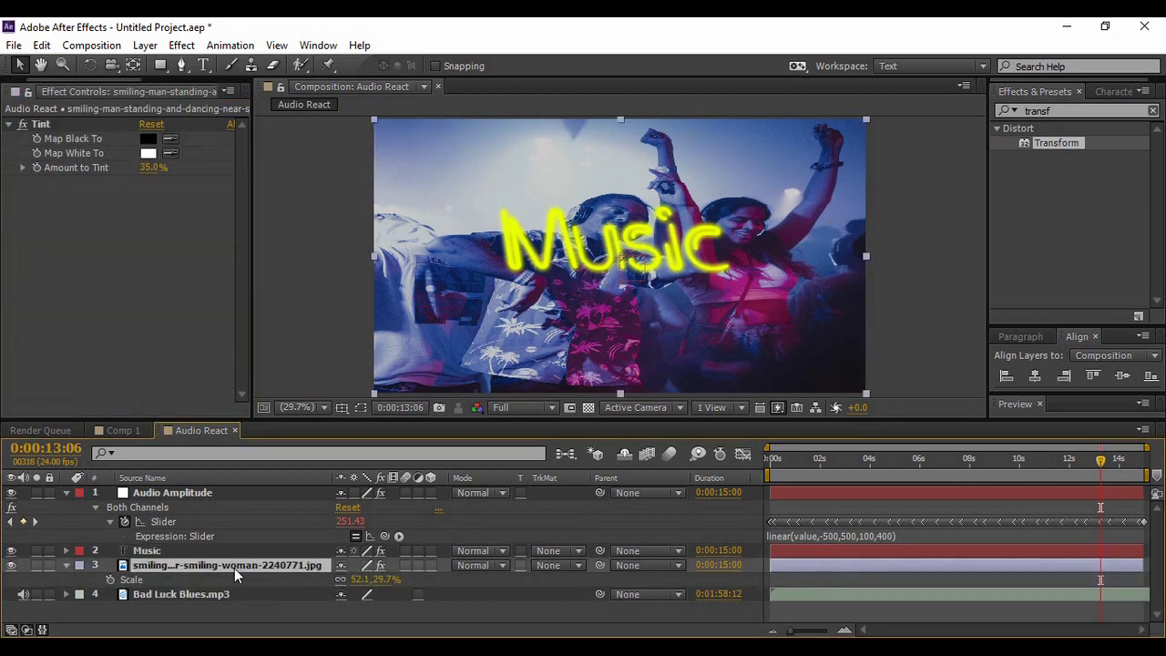
left_click(110, 580, "alt")
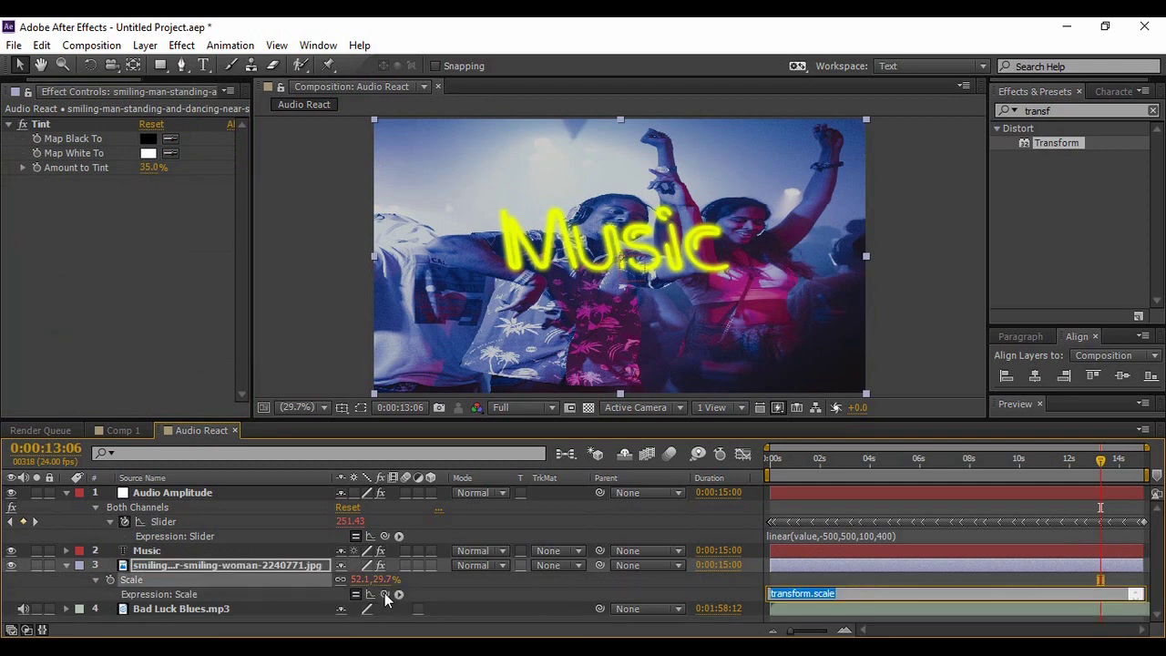
left_click_drag(384, 594, 178, 520)
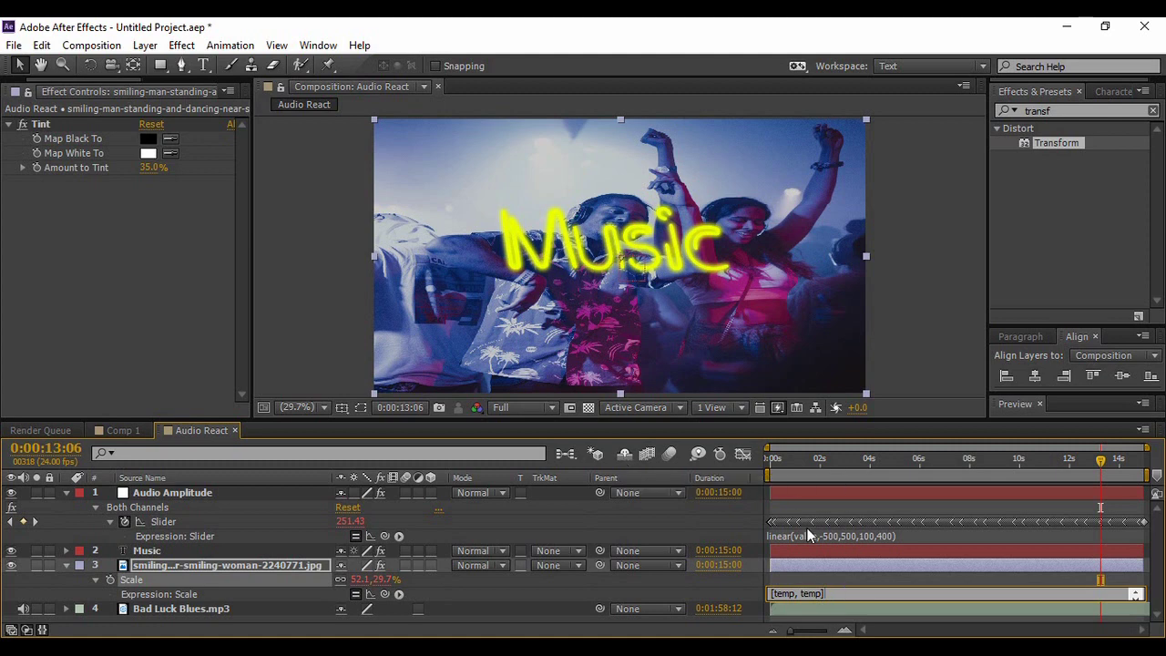
left_click(65, 568)
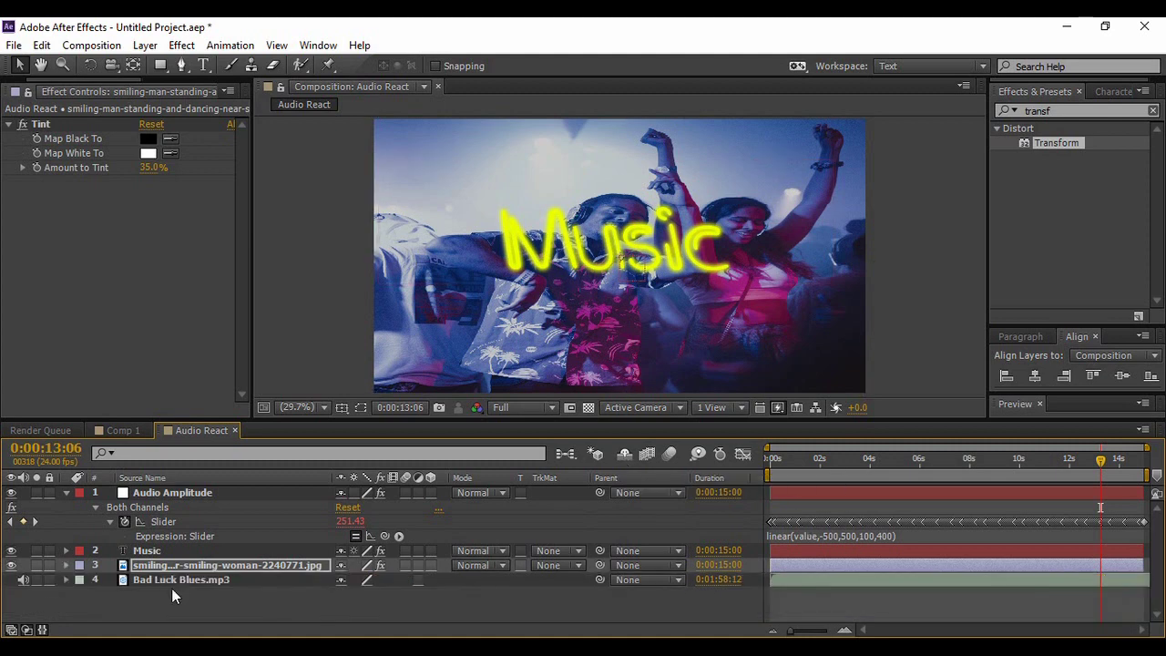
left_click(171, 603)
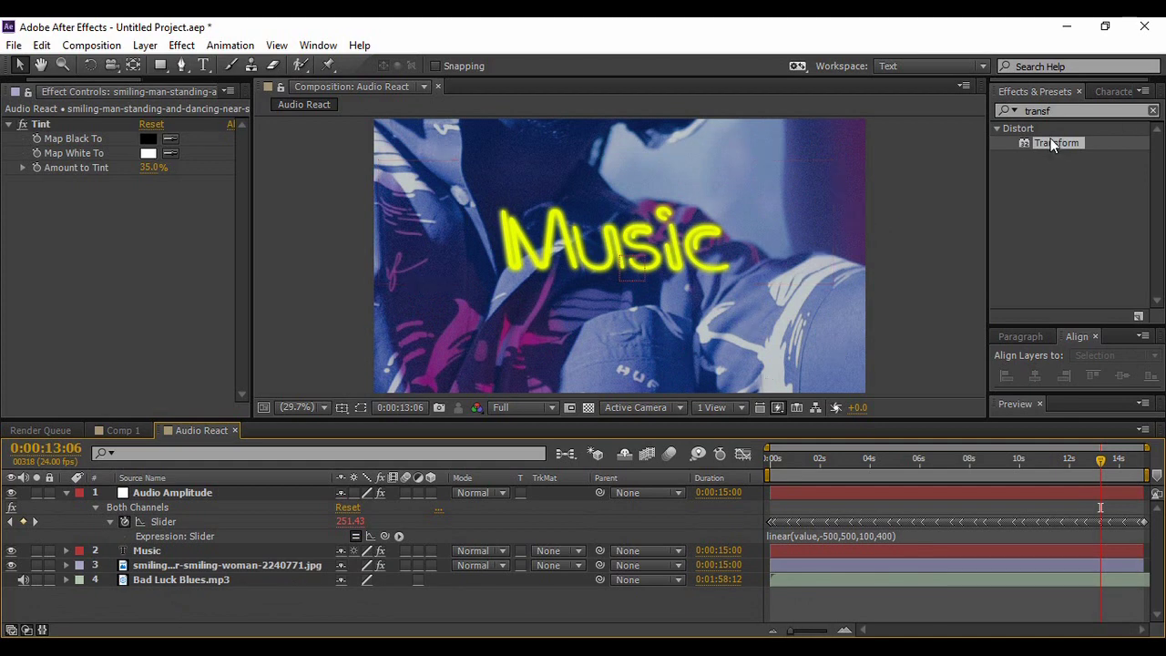
Step: Add a Transform effect to the party photo and set its Scale to 22
left_click_drag(1049, 143, 205, 567)
left_click_drag(147, 240, 94, 246)
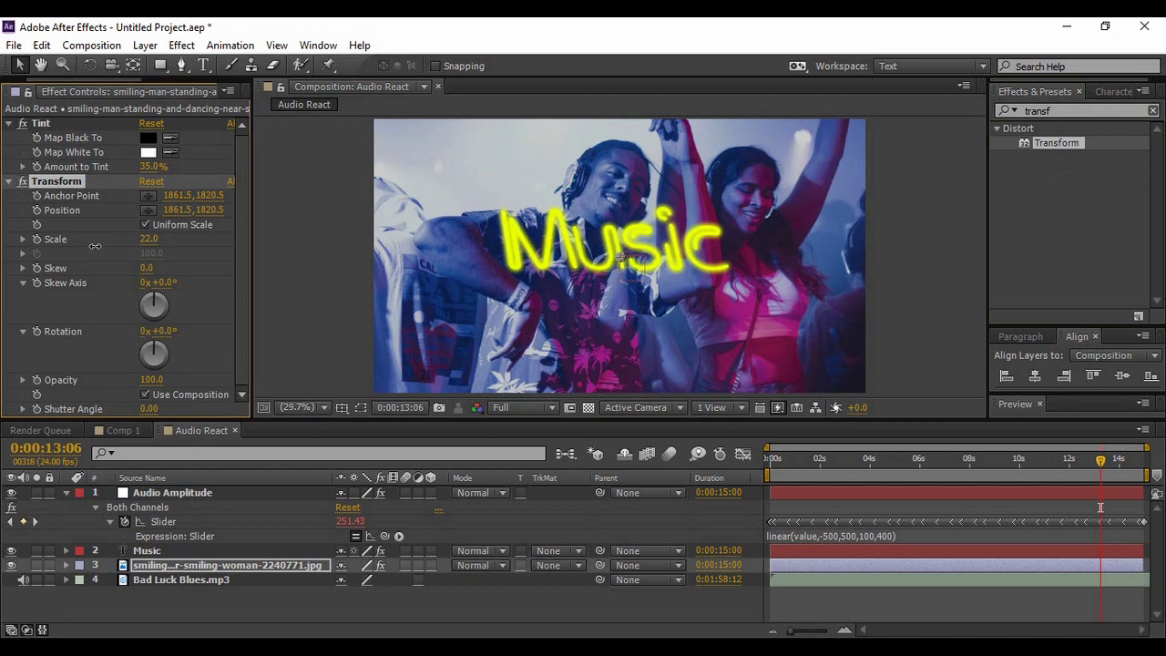
left_click(297, 602)
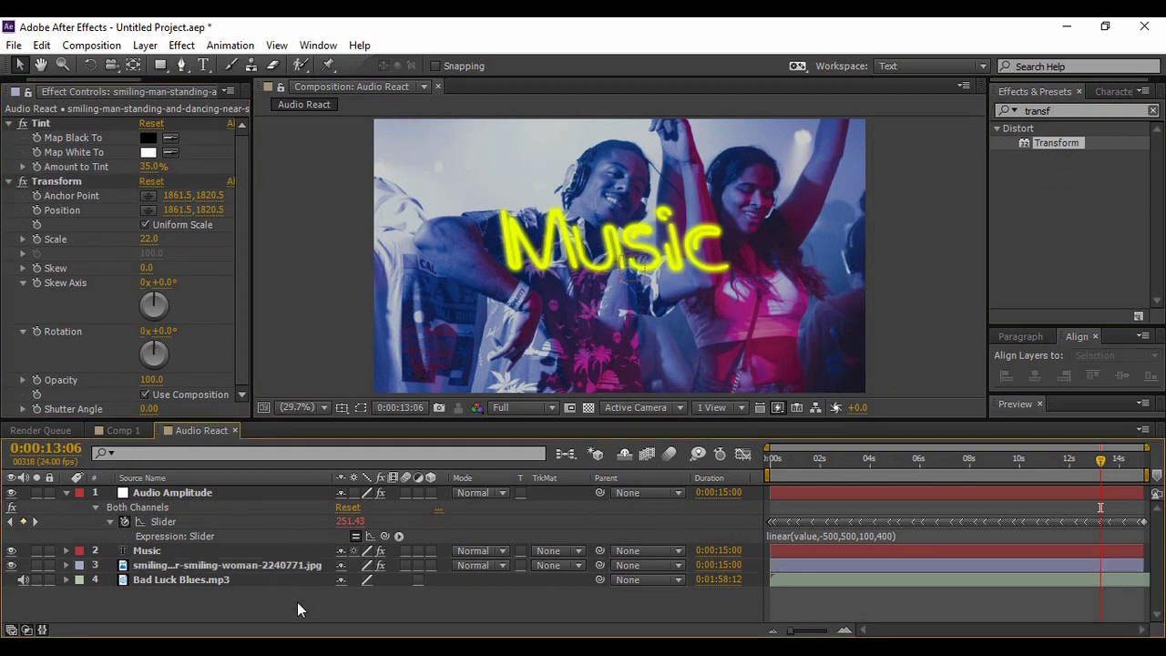
left_click(215, 570)
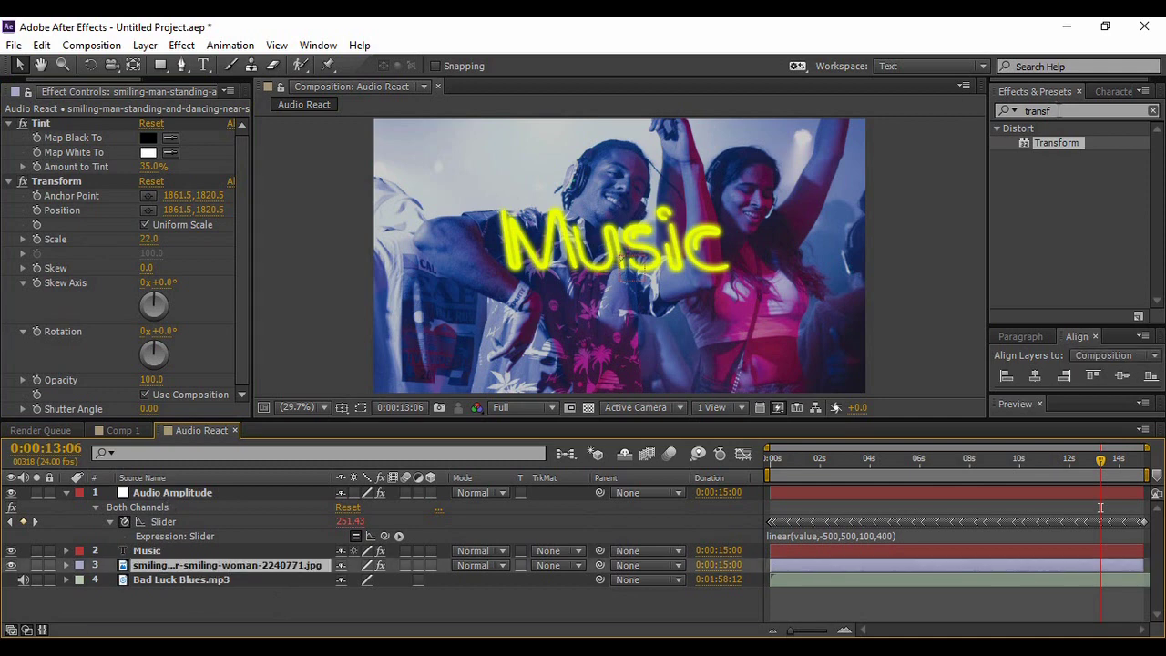
left_click(1047, 110)
Step: Apply Brightness & Contrast to the party photo and link Brightness to the Audio Amplitude slider
type("brig")
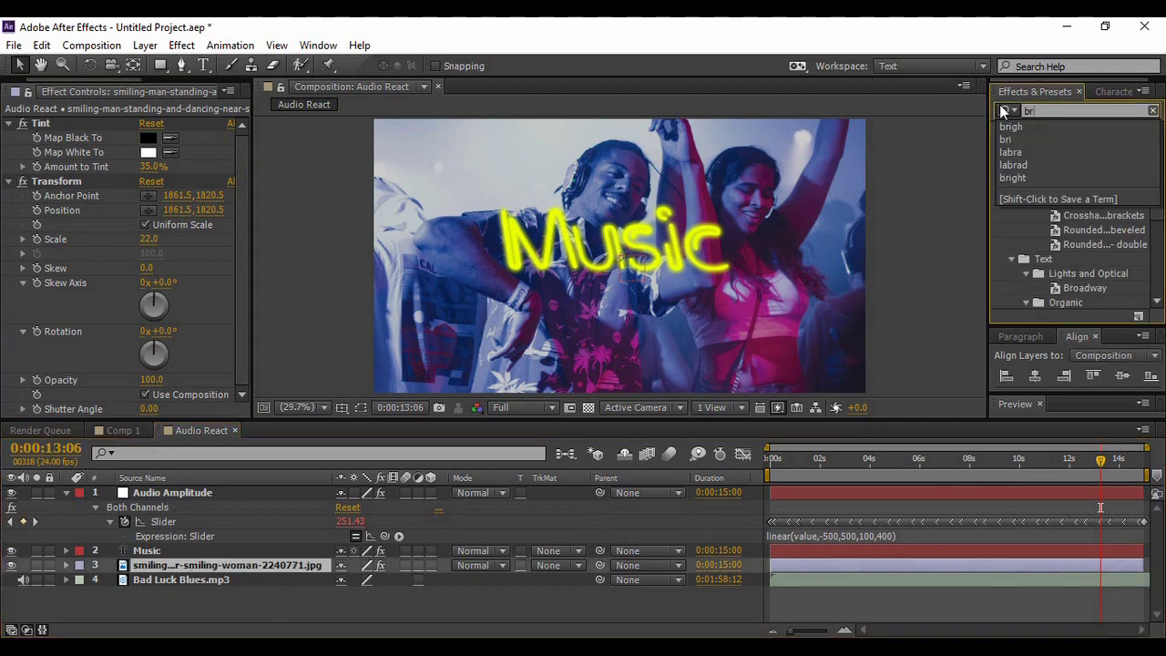
left_click(1004, 111)
type("h")
left_click_drag(1071, 200, 293, 565)
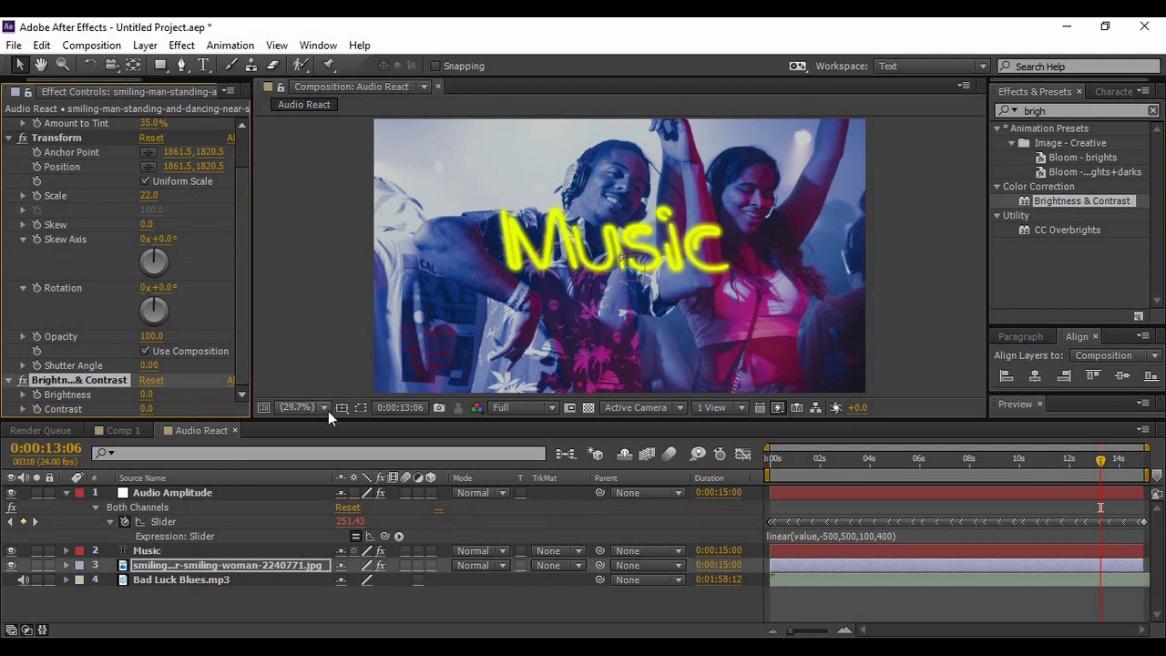
left_click(36, 394, "alt")
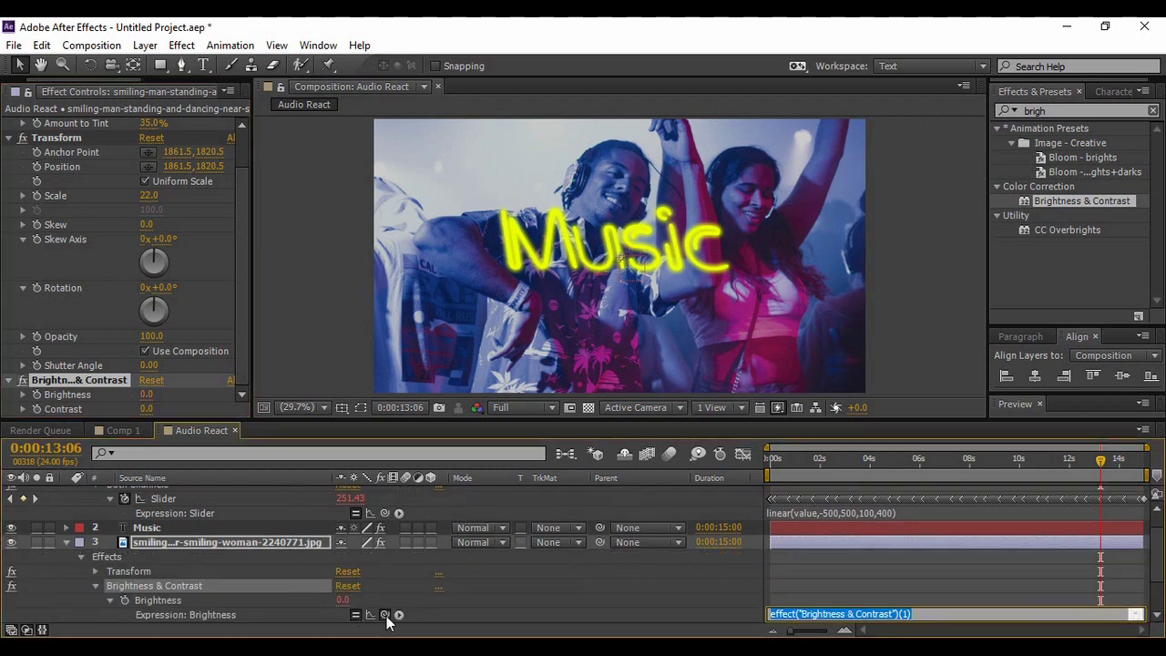
left_click_drag(384, 613, 164, 521)
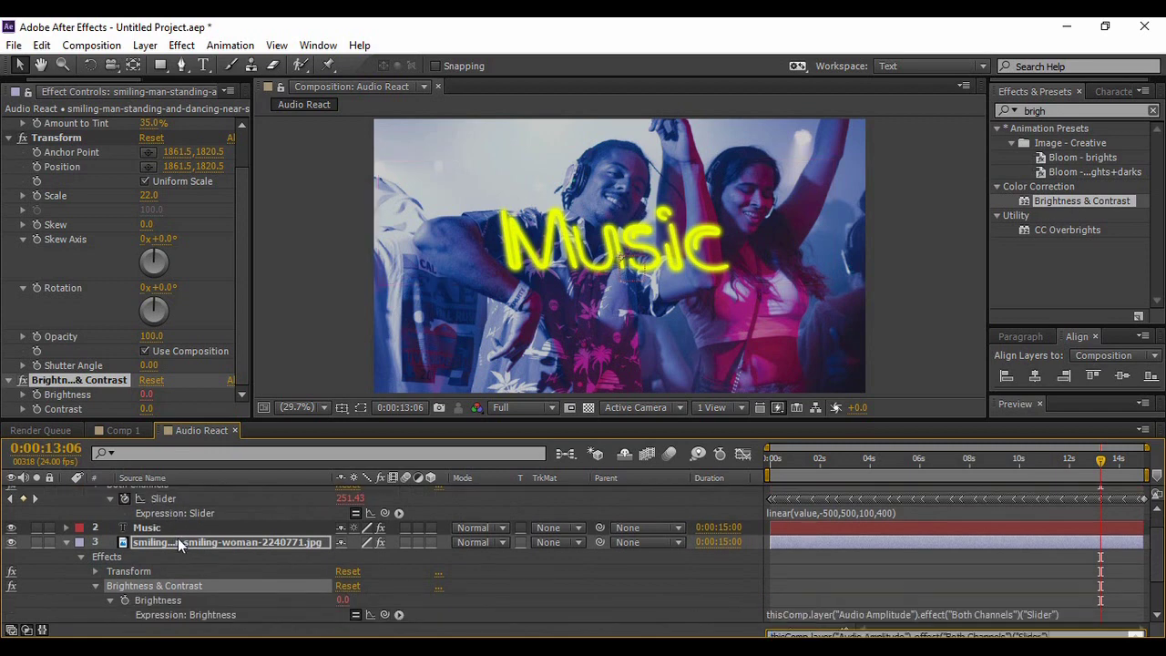
left_click(67, 544)
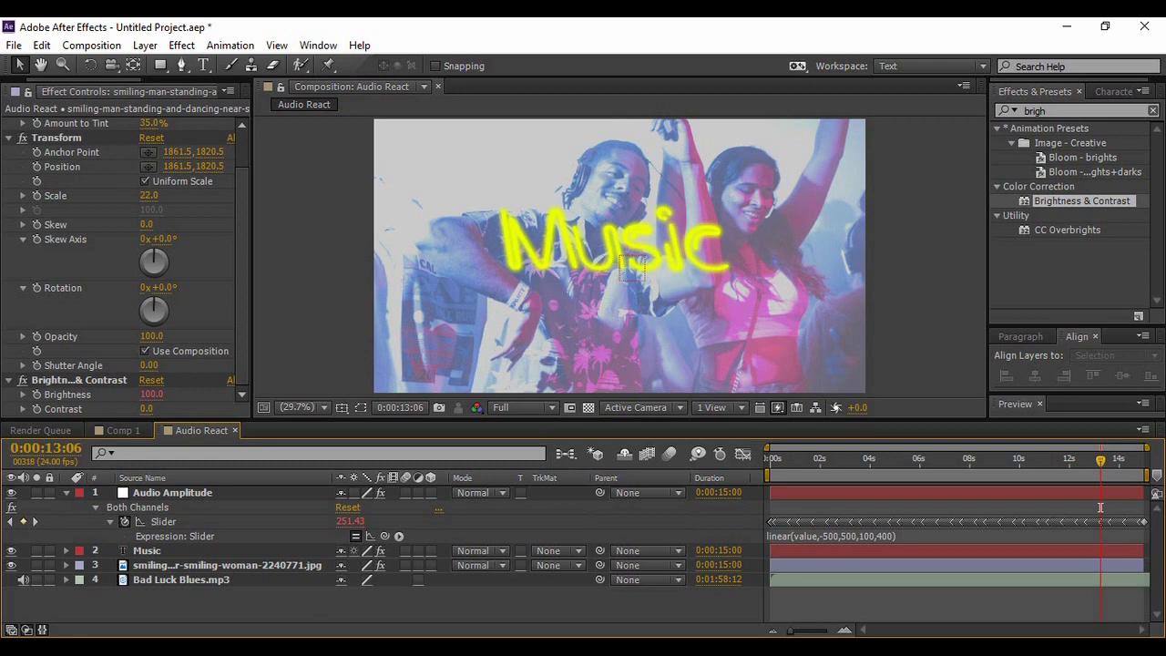
Step: Lower the party photo's opacity to 45%
left_click(217, 566)
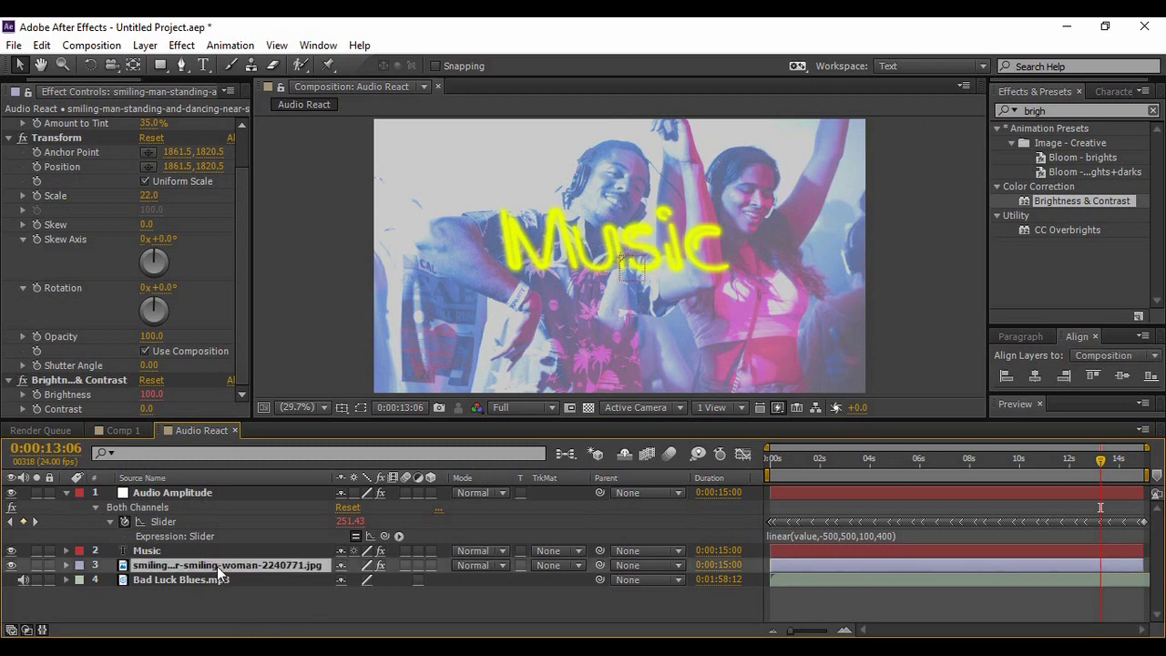
key("t")
mouse_move(340, 579)
left_mouse_down()
mouse_move(316, 582)
mouse_move(461, 583)
mouse_move(344, 580)
mouse_move(378, 572)
mouse_move(360, 574)
left_mouse_up()
key("Return")
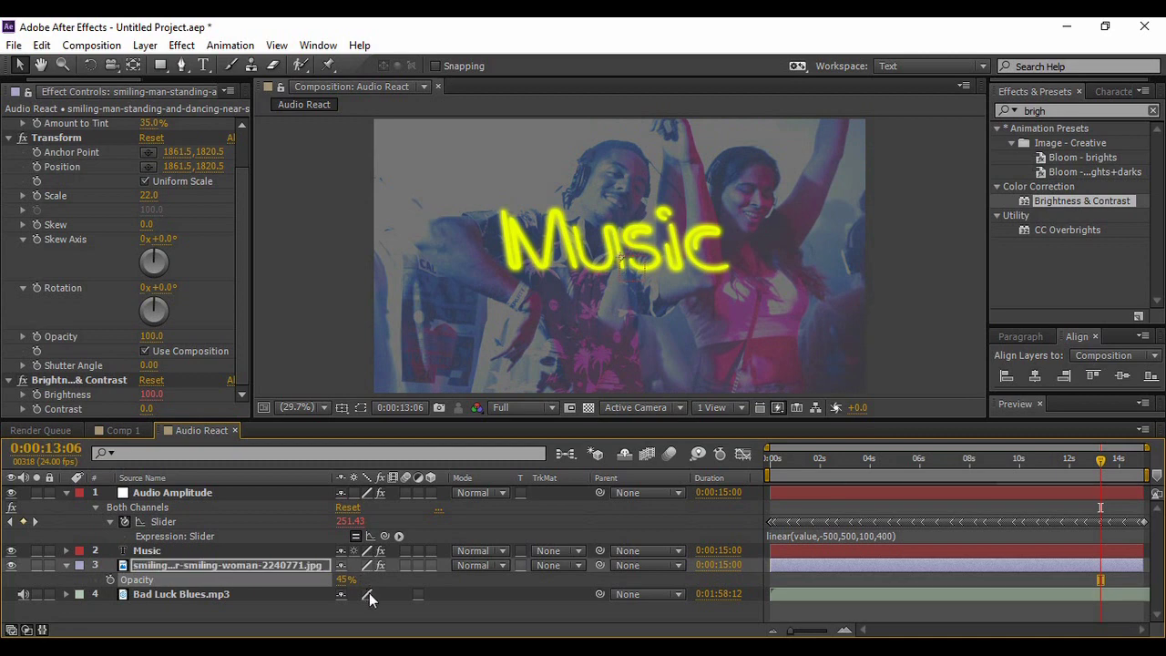
Step: Preview Audio React from the first frame at Quarter resolution, stopping around 0:00:06:05
left_click(409, 623)
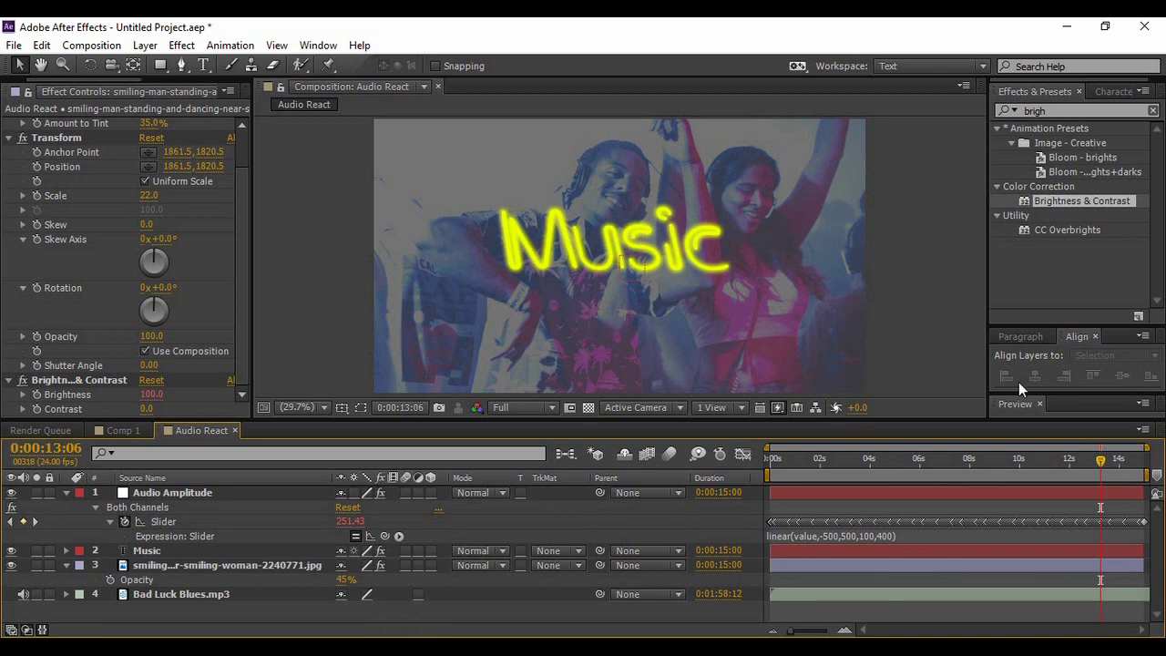
left_click(1052, 401)
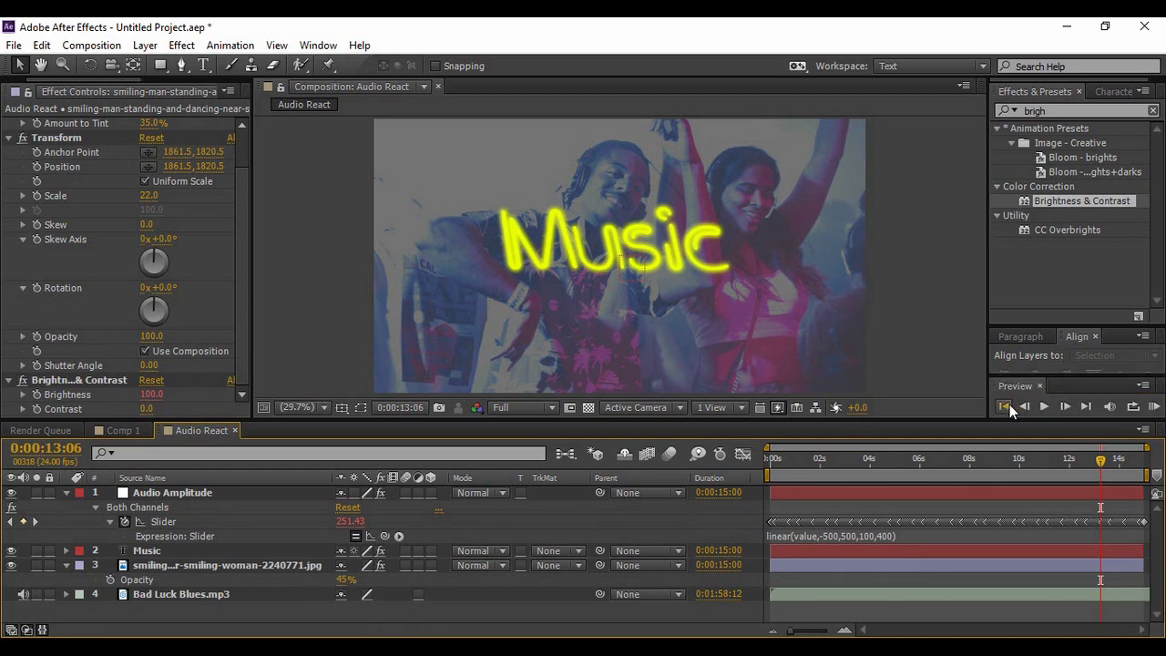
left_click(1004, 407)
left_click_drag(994, 421, 994, 572)
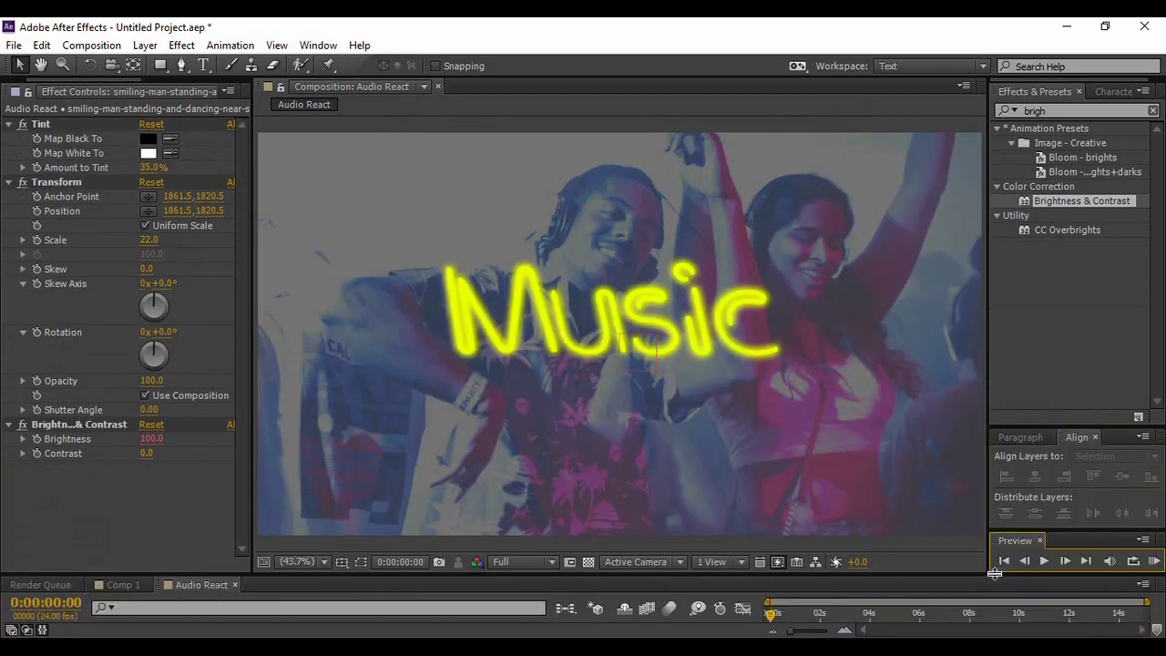
left_click(528, 565)
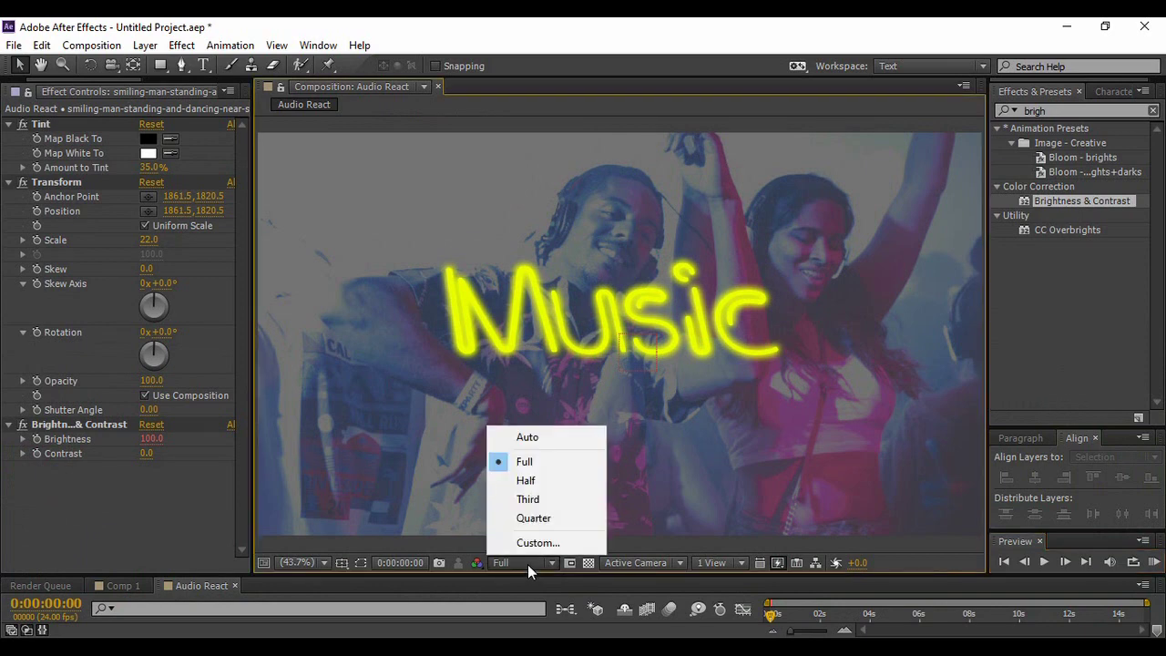
left_click(532, 517)
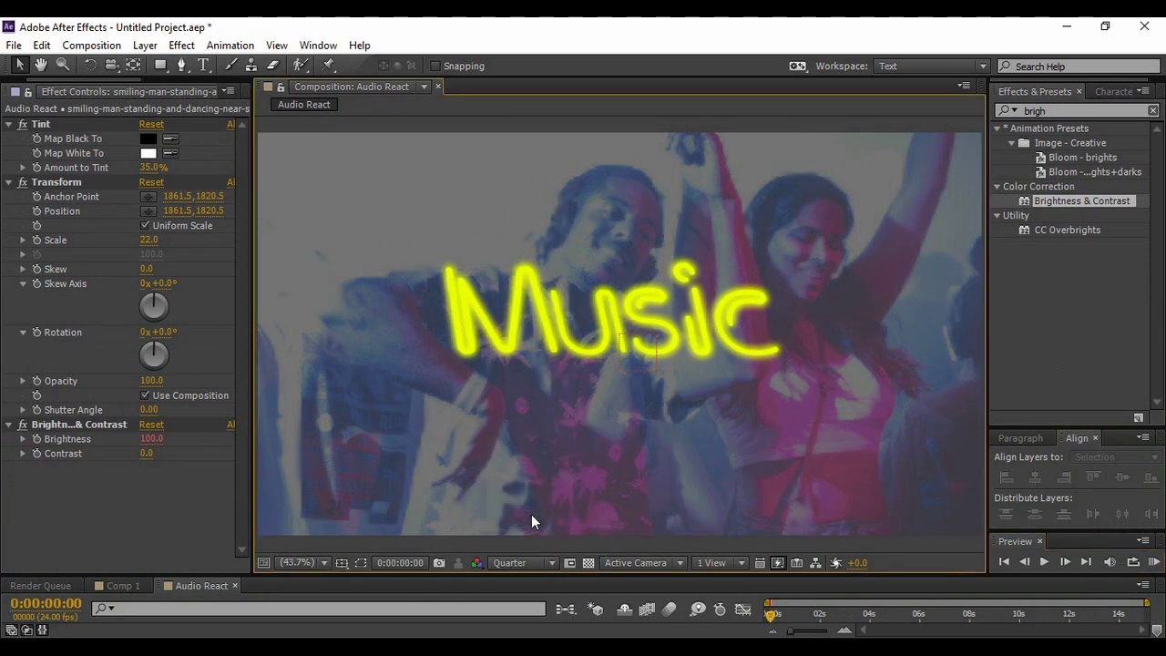
left_click(1044, 562)
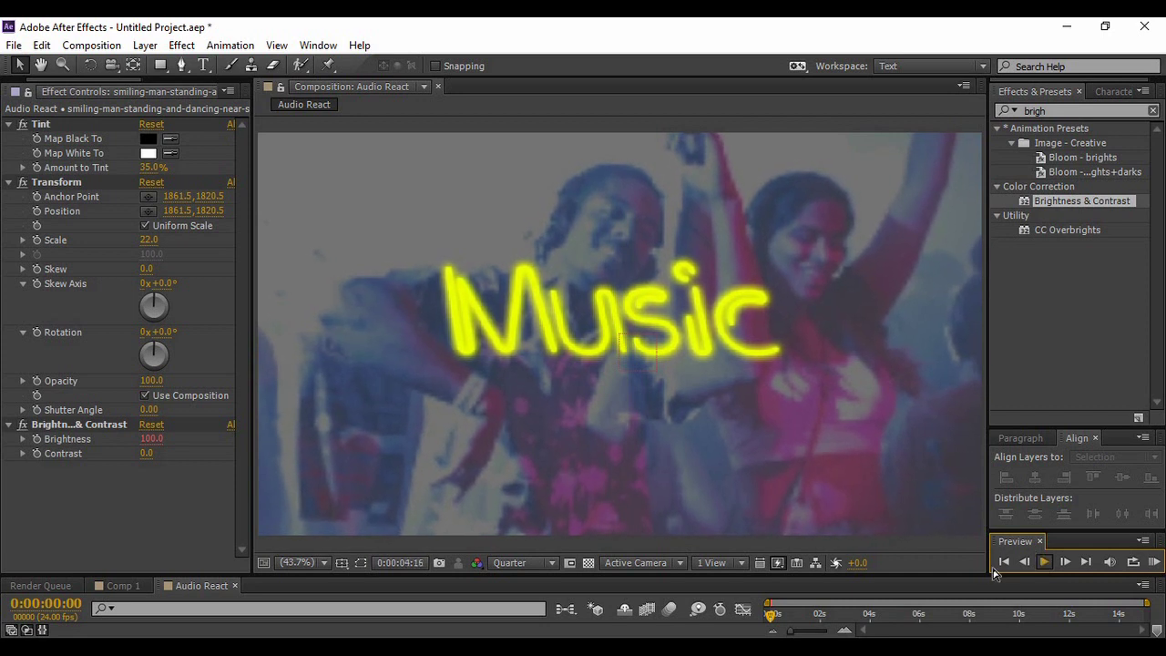
left_click(1047, 562)
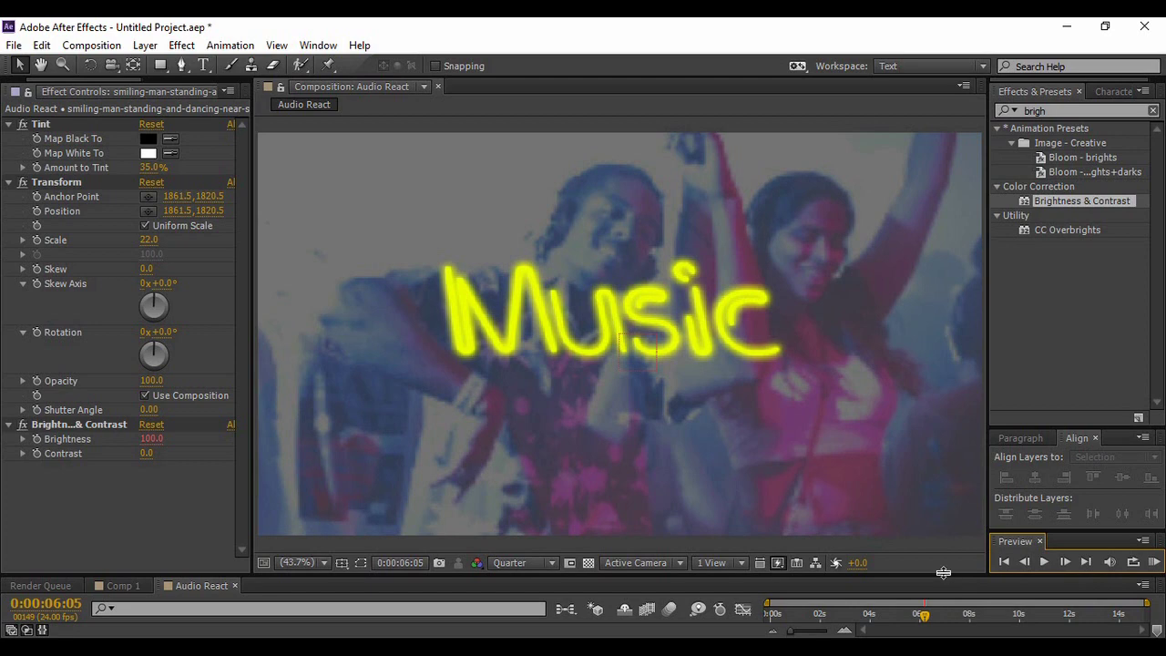
left_click_drag(943, 572, 944, 530)
Step: Add Audio React to the Render Queue and move the current time to 0:00:05:23
left_click(13, 46)
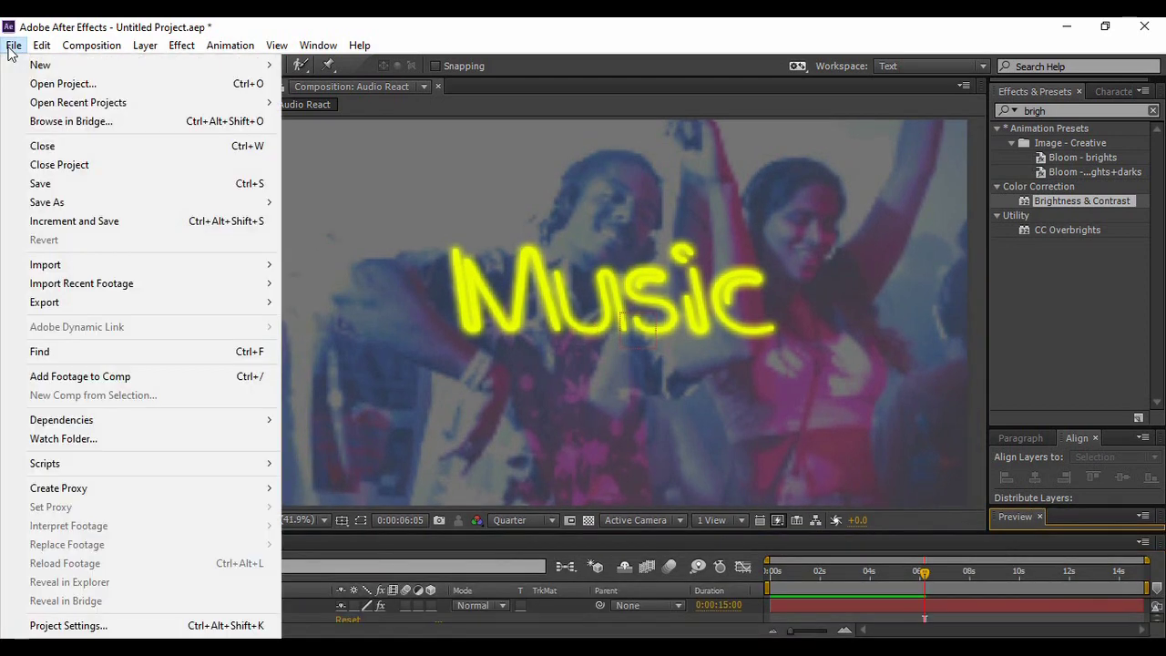
mouse_move(135, 310)
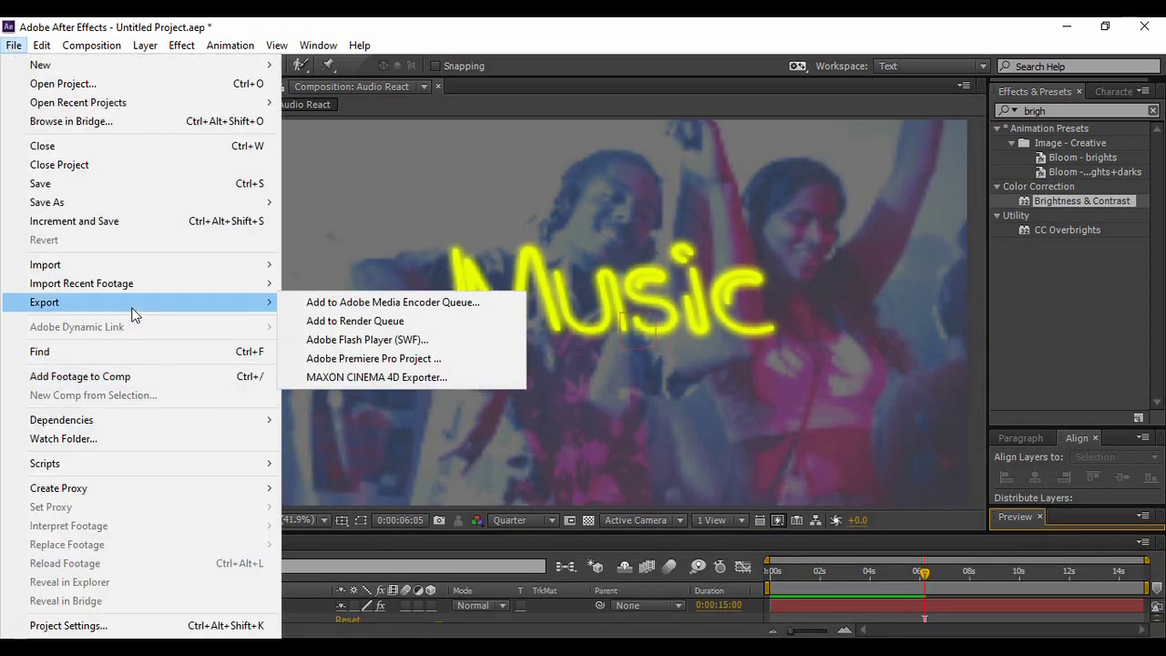
left_click(328, 321)
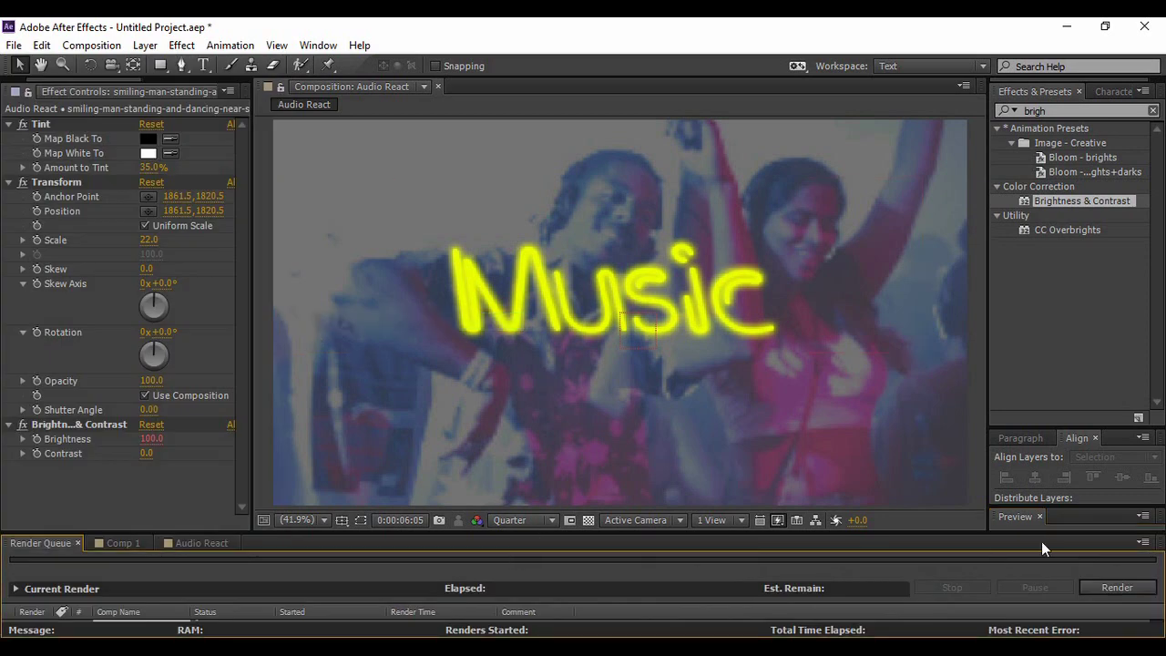
left_click(189, 543)
mouse_move(911, 570)
left_mouse_down()
mouse_move(889, 578)
mouse_move(893, 589)
mouse_move(921, 586)
left_mouse_up()
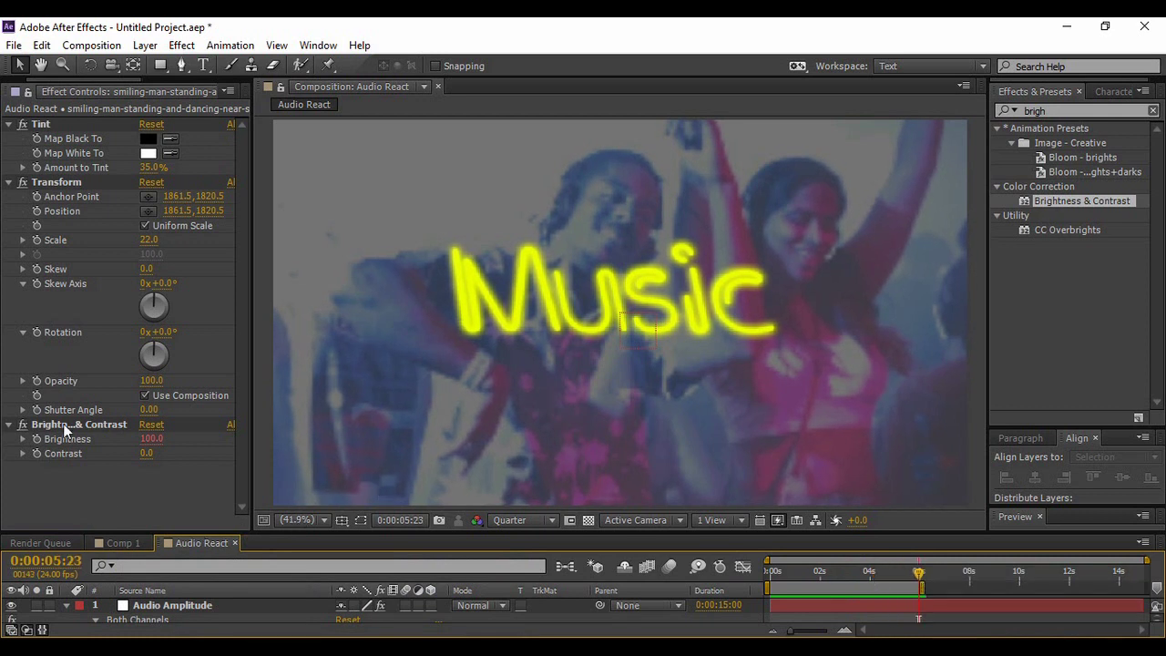
Step: Add the composition to the Render Queue again and start rendering it
left_click(14, 45)
mouse_move(113, 308)
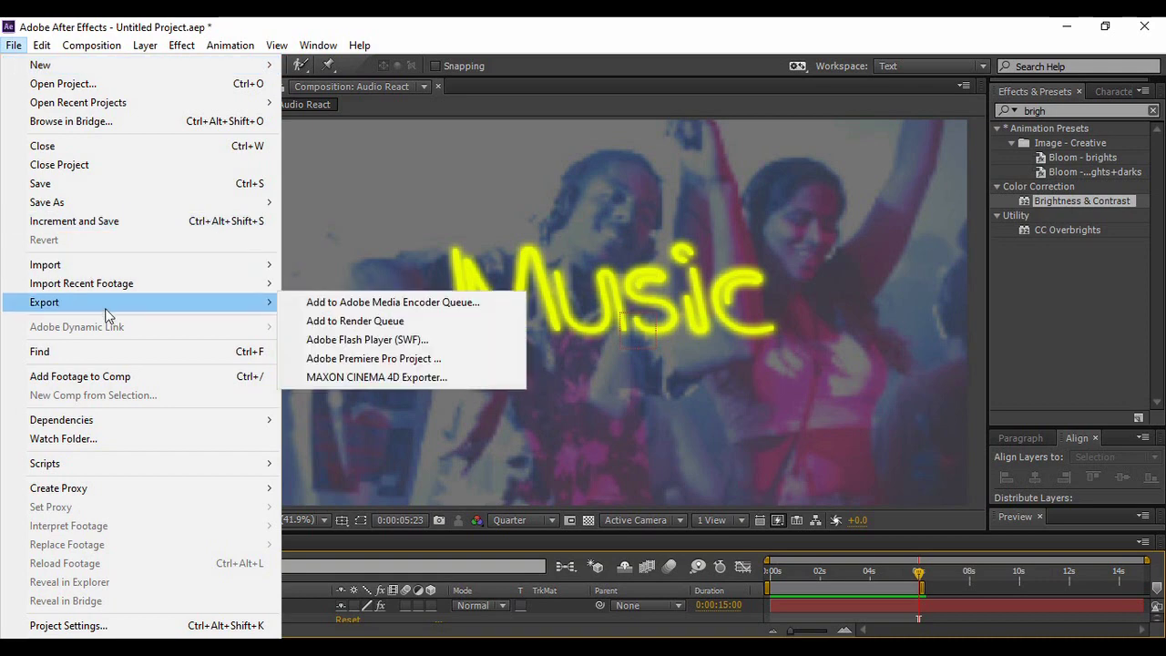
left_click(320, 323)
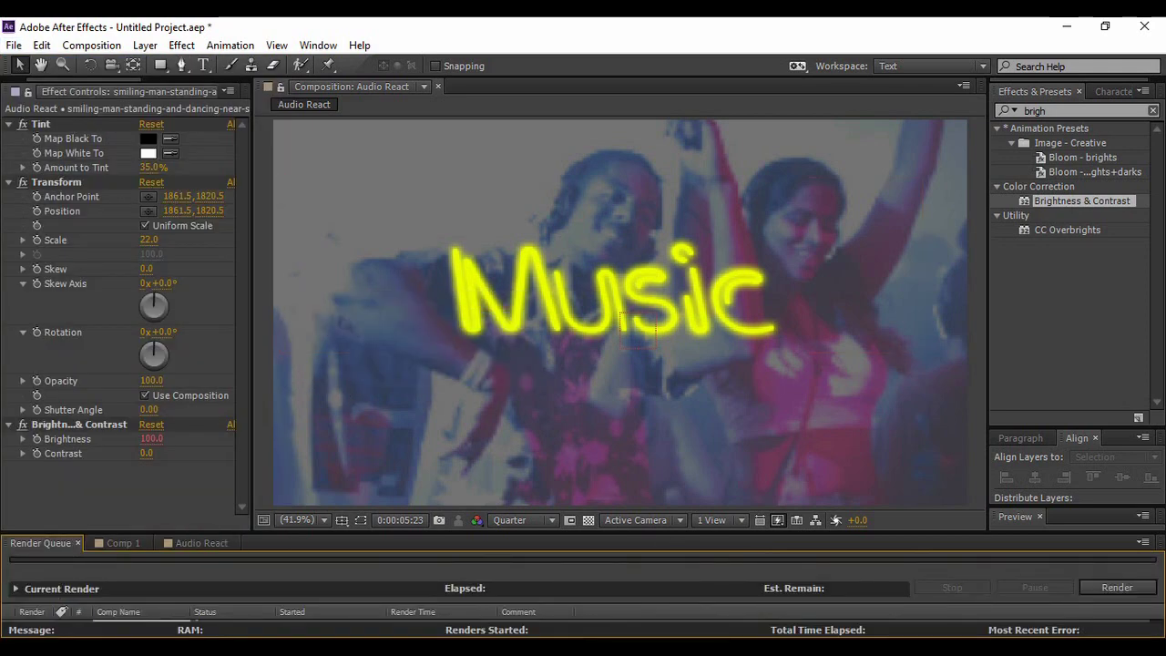
left_click(1131, 589)
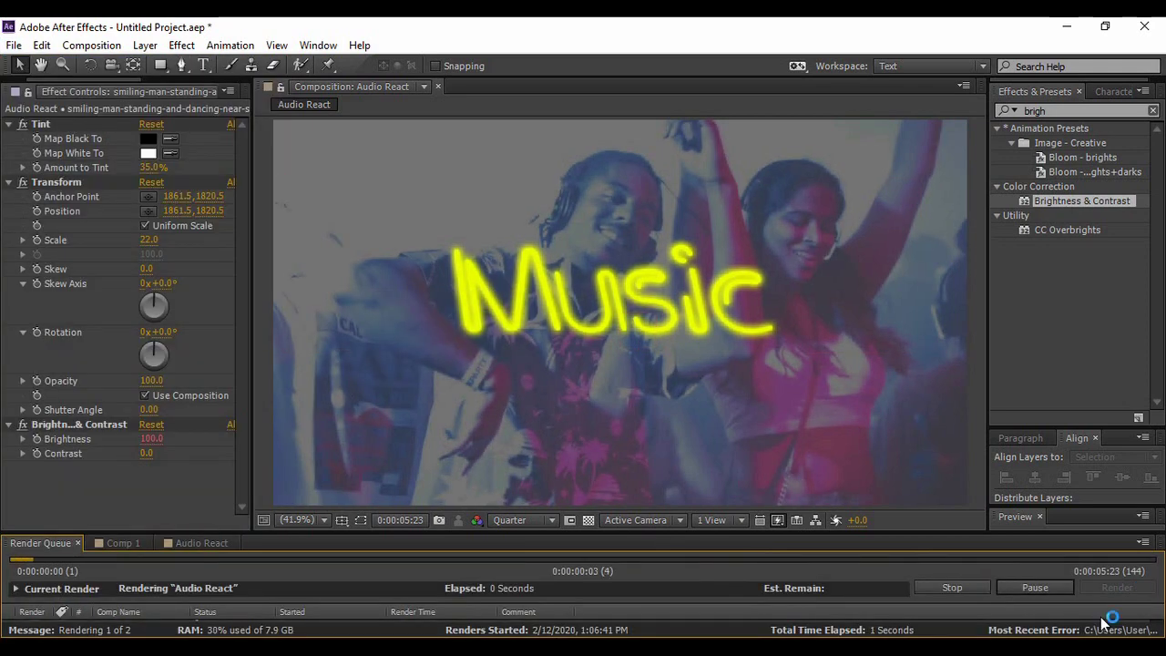